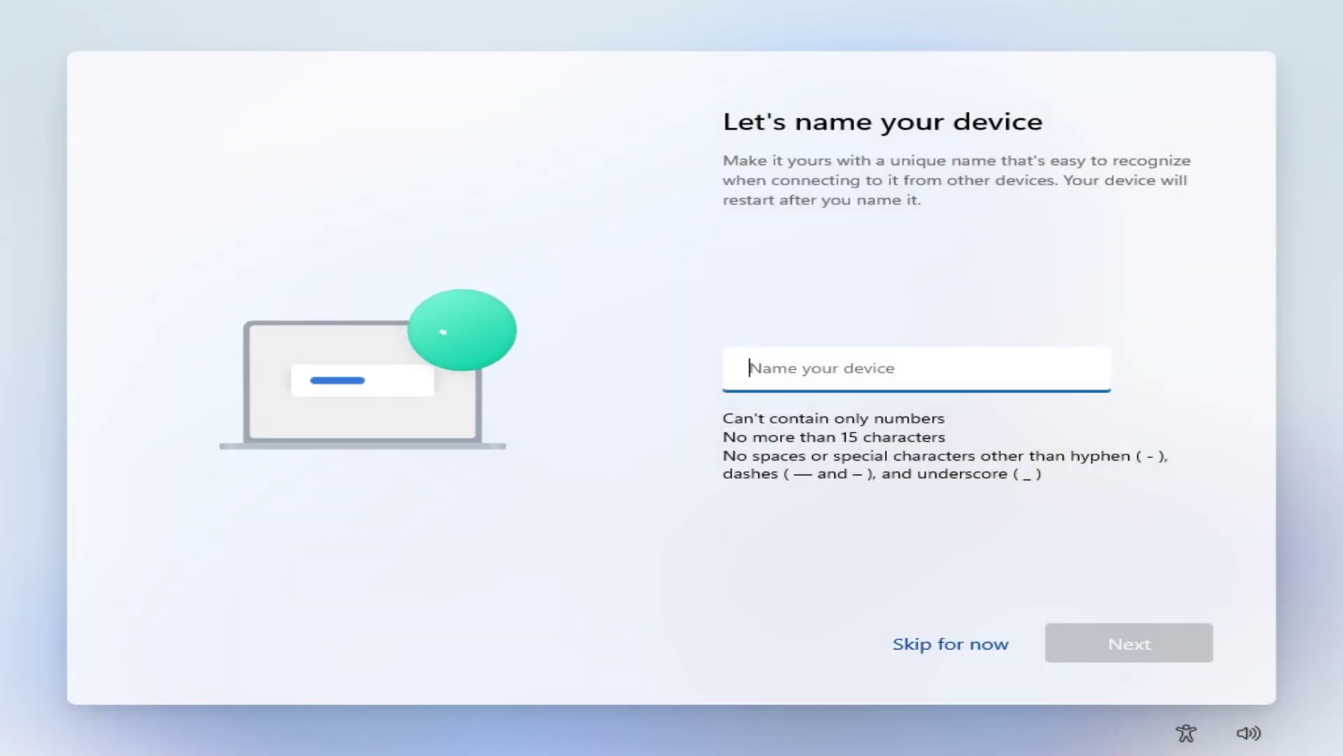
- Skip naming the device and choose to set up the PC for personal use
{"action": "left_click", "coordinate": [948, 643]}
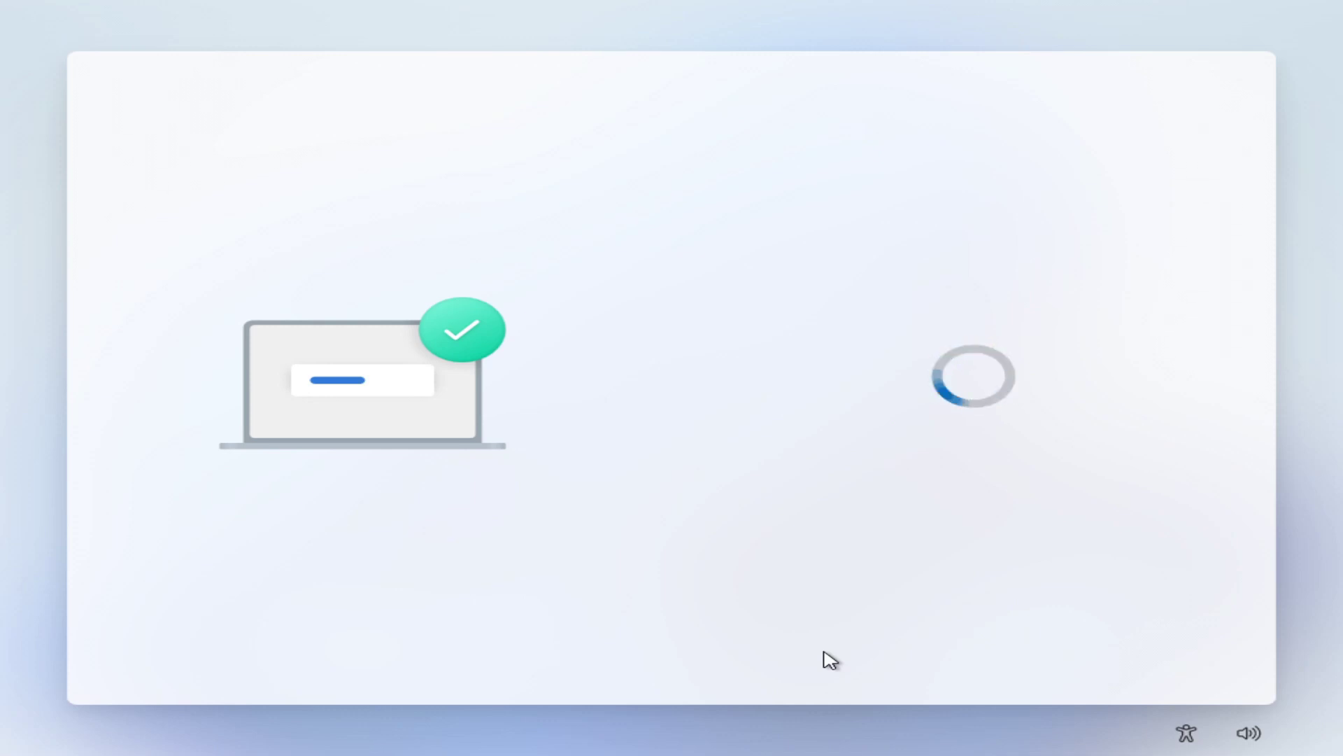
{"action": "left_click", "coordinate": [937, 276]}
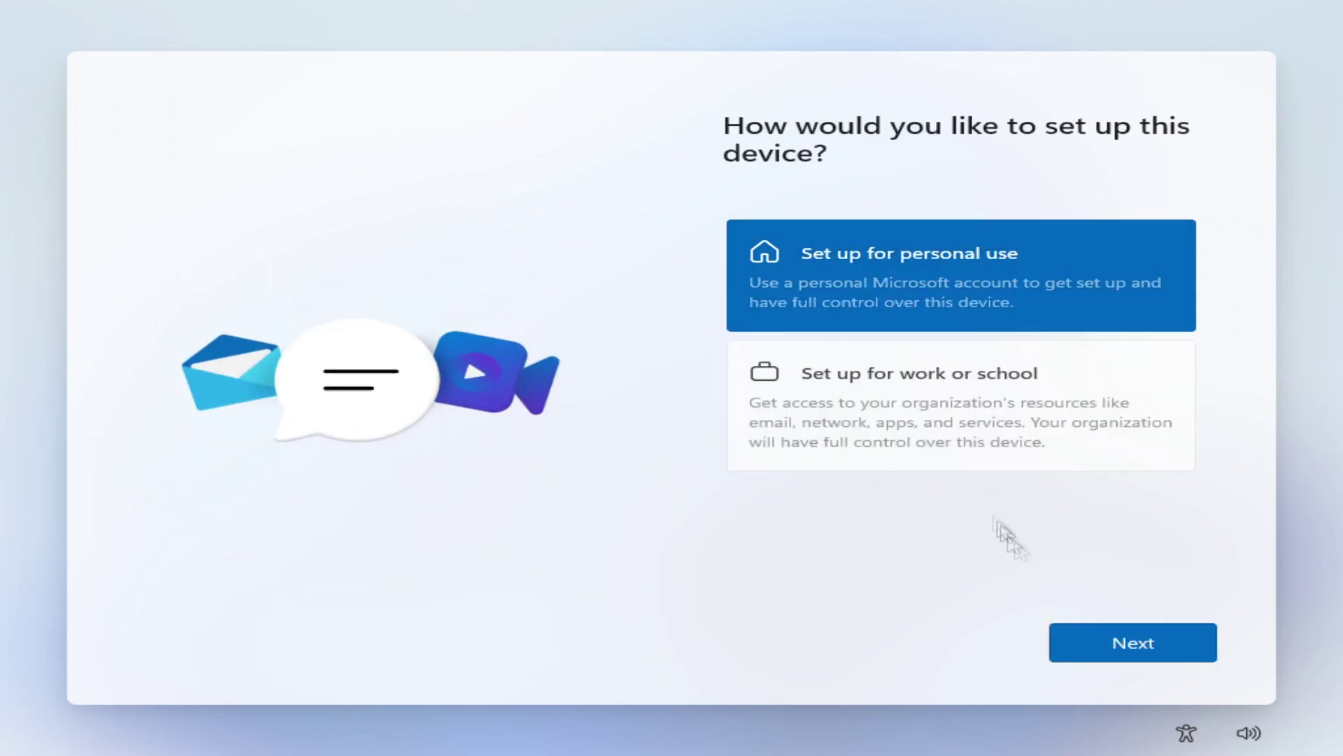
{"action": "left_click", "coordinate": [1115, 654]}
{"action": "left_click", "coordinate": [780, 384]}
{"action": "left_click", "coordinate": [98, 80]}
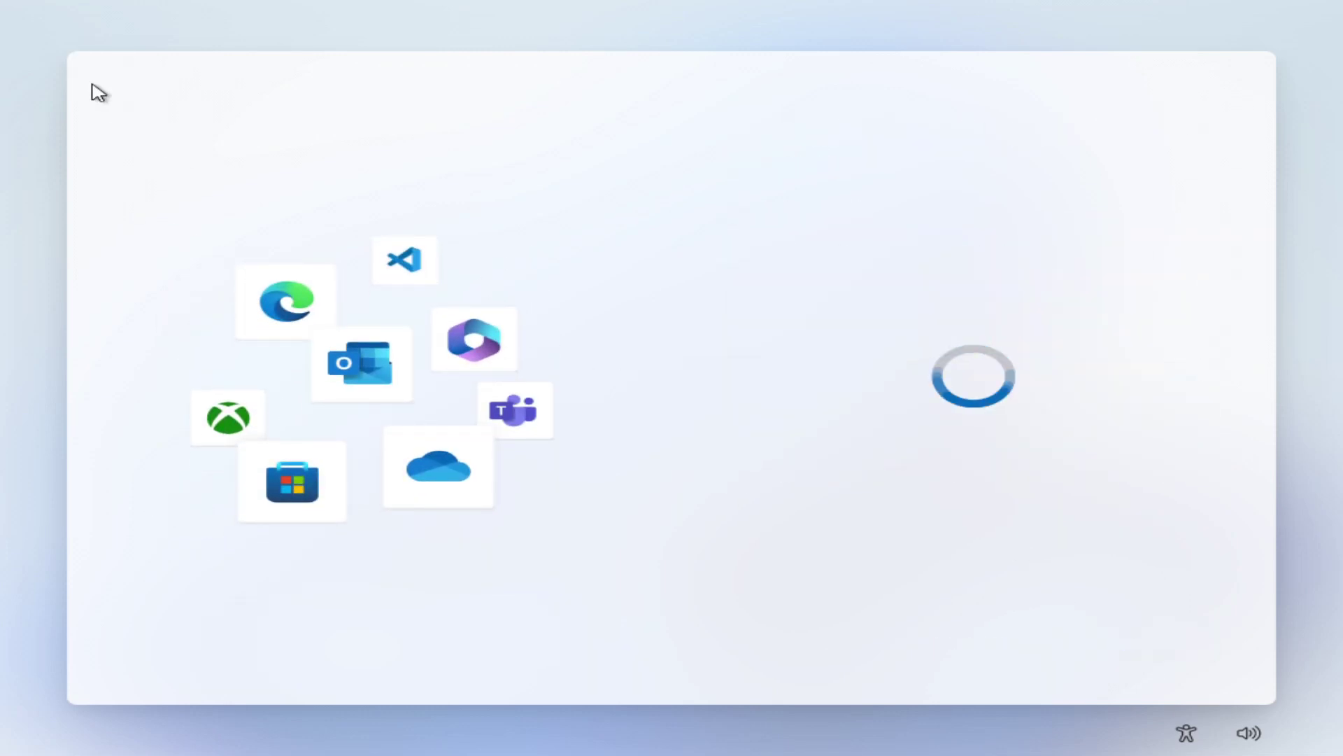
{"action": "left_click", "coordinate": [910, 315]}
{"action": "left_click", "coordinate": [1175, 640]}
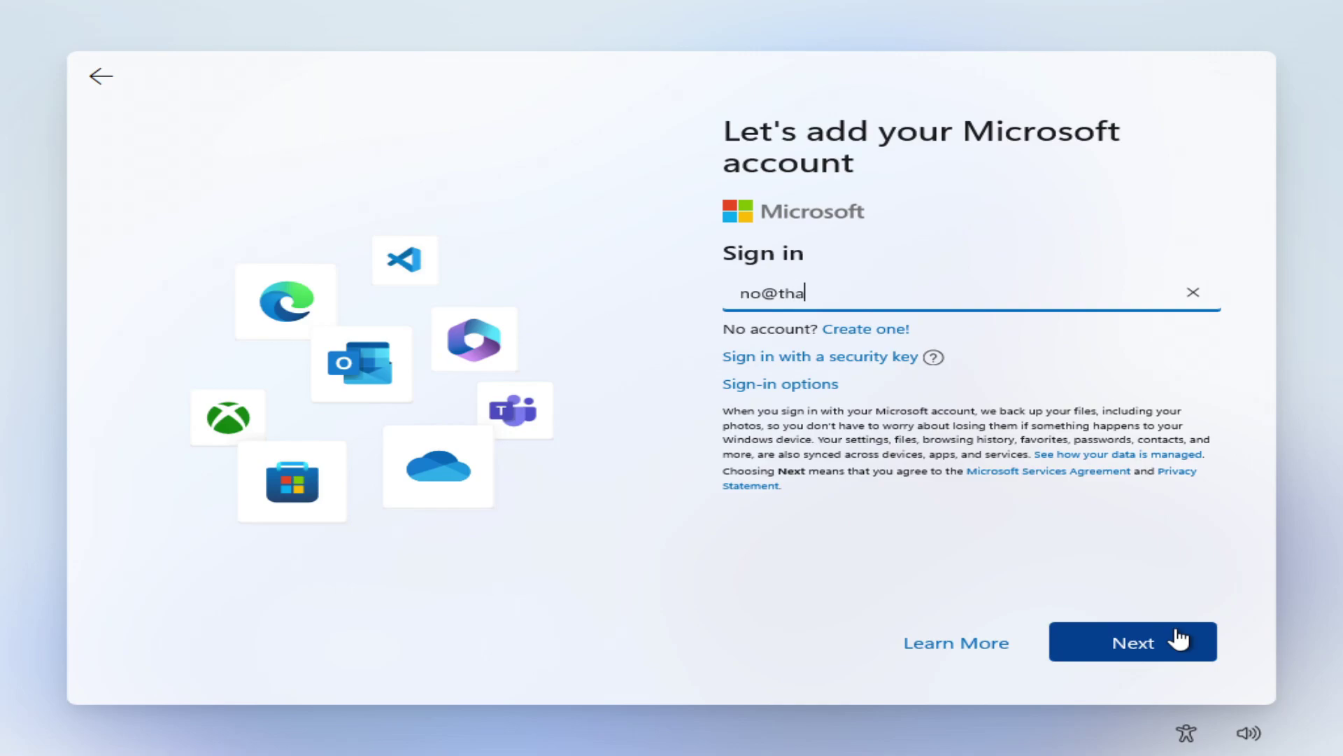
- Submit a placeholder sign-in e-mail to force a local account, and name it 'Windows'
{"action": "type", "text": "om"}
{"action": "left_click", "coordinate": [1180, 641]}
{"action": "left_click", "coordinate": [1175, 641]}
{"action": "left_click", "coordinate": [1184, 642]}
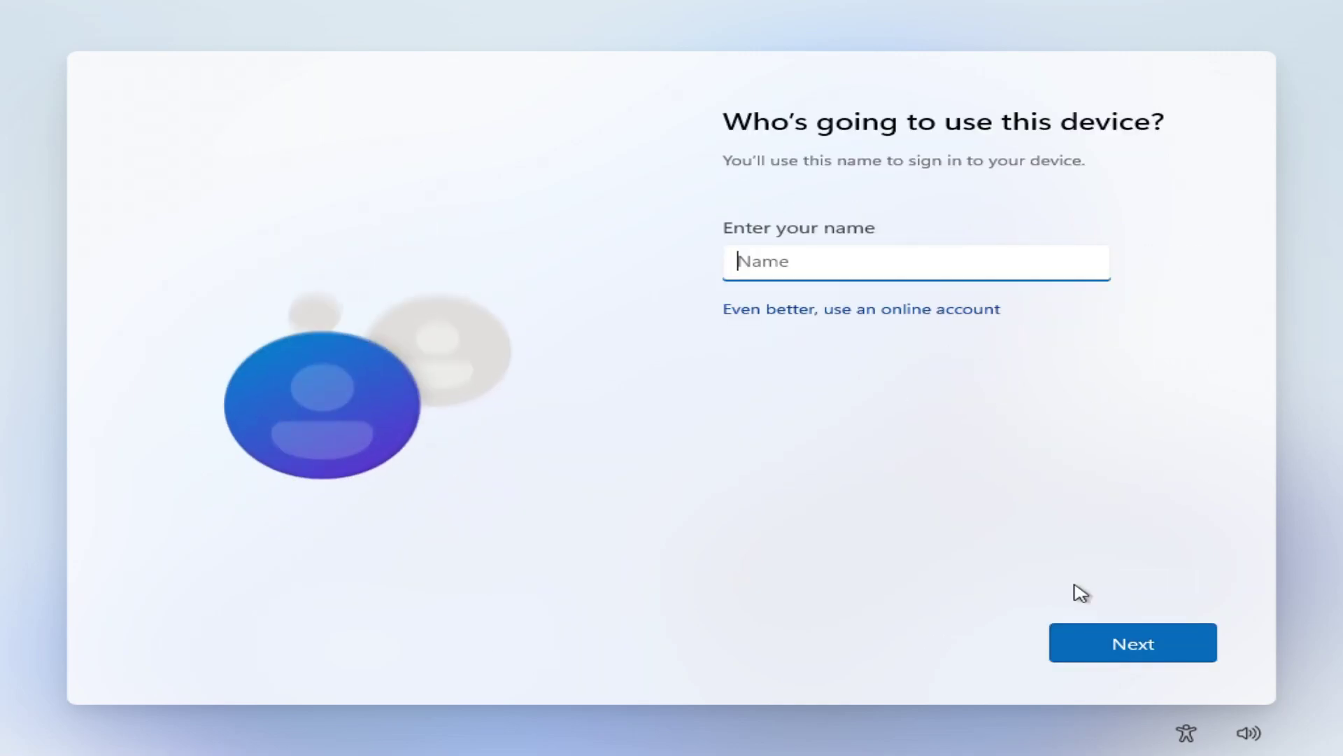
{"action": "type", "text": "Windows"}
{"action": "key", "text": "Return"}
{"action": "key", "text": "Return"}
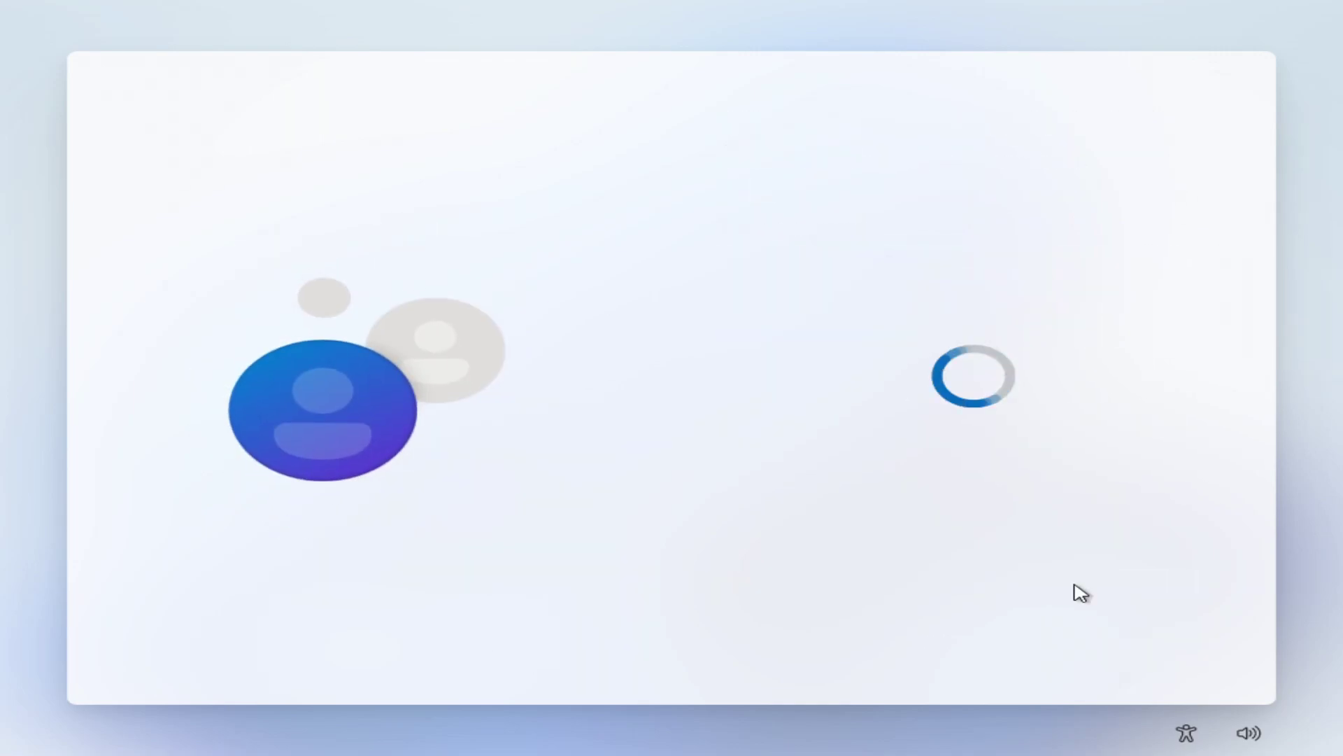
- Switch off every privacy option, including diagnostic data, Tailored experiences and Advertising ID, then accept
{"action": "left_click", "coordinate": [756, 372]}
{"action": "left_click", "coordinate": [759, 491]}
{"action": "scroll", "coordinate": [760, 494], "scroll_direction": "down", "scroll_amount": 2}
{"action": "left_click", "coordinate": [761, 503]}
{"action": "scroll", "coordinate": [761, 493], "scroll_direction": "down", "scroll_amount": 3}
{"action": "left_click", "coordinate": [761, 490]}
{"action": "left_click", "coordinate": [761, 477]}
{"action": "left_click", "coordinate": [759, 489]}
{"action": "left_click", "coordinate": [1118, 651]}
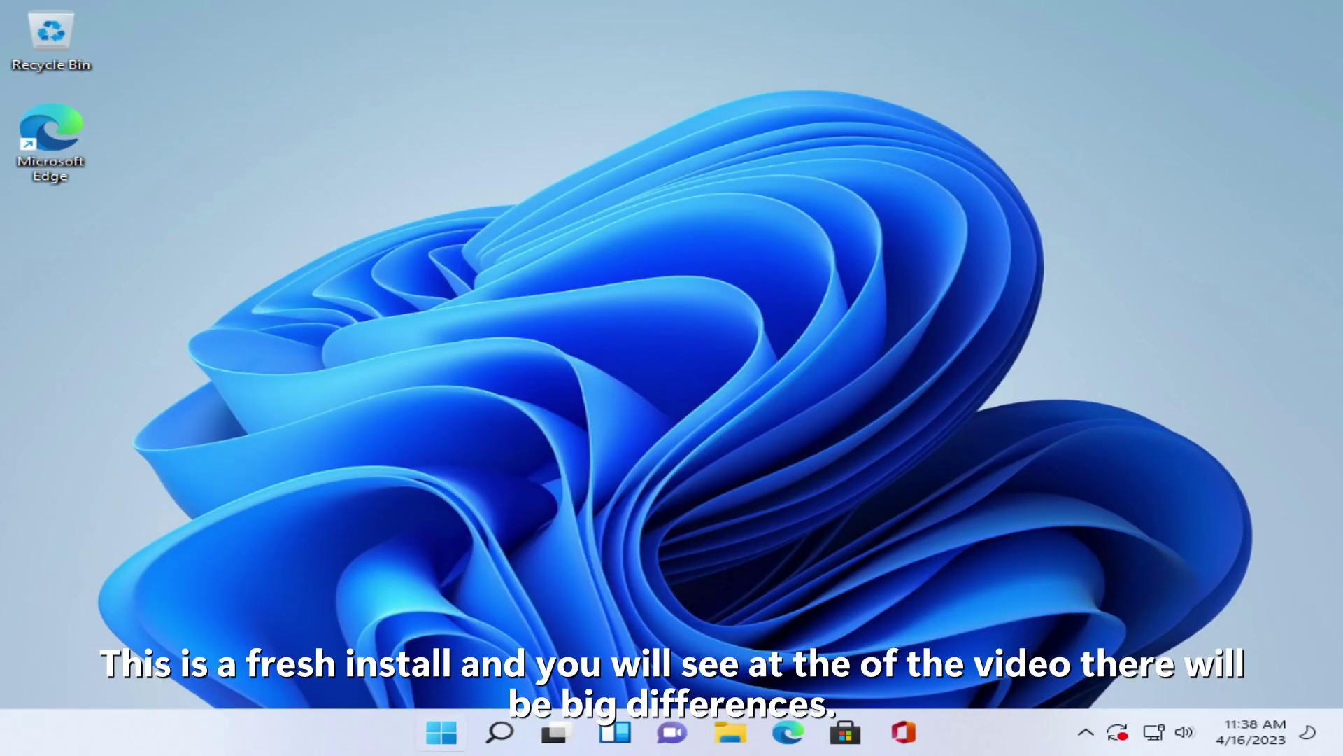
- Once setup finishes, bring up the Start menu on the fresh desktop to see its pinned apps
{"action": "key", "text": "super"}
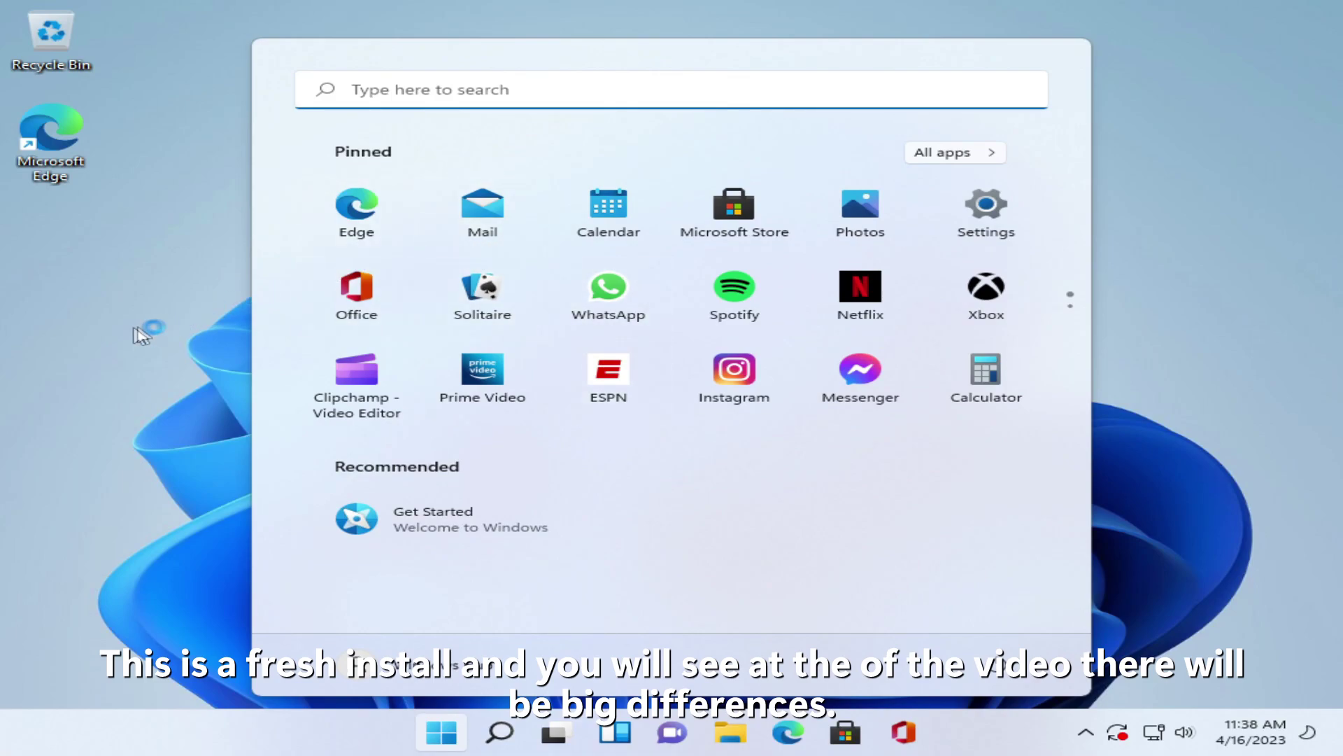
- Run winver to confirm Version 21H2 (OS Build 22000.318), then dismiss it
{"action": "left_click", "coordinate": [1263, 386]}
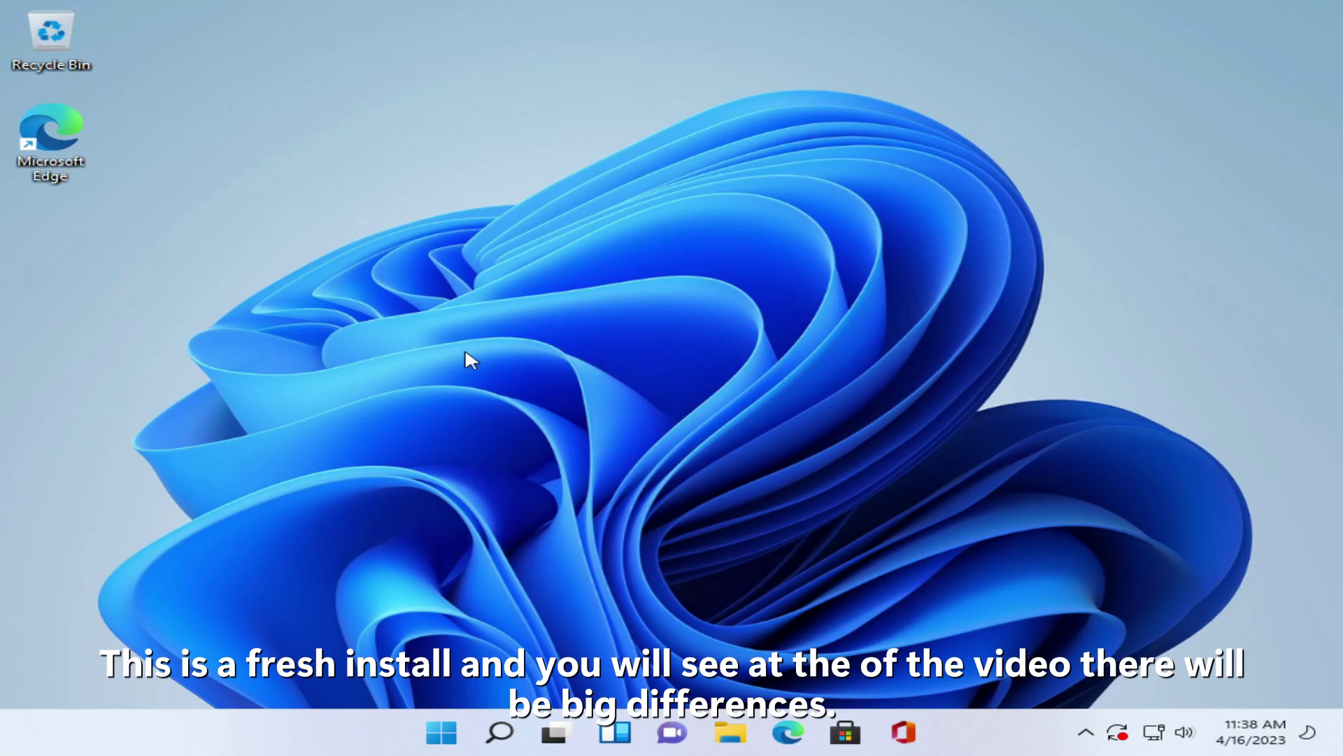
{"action": "key", "text": "super+r"}
{"action": "type", "text": "winver"}
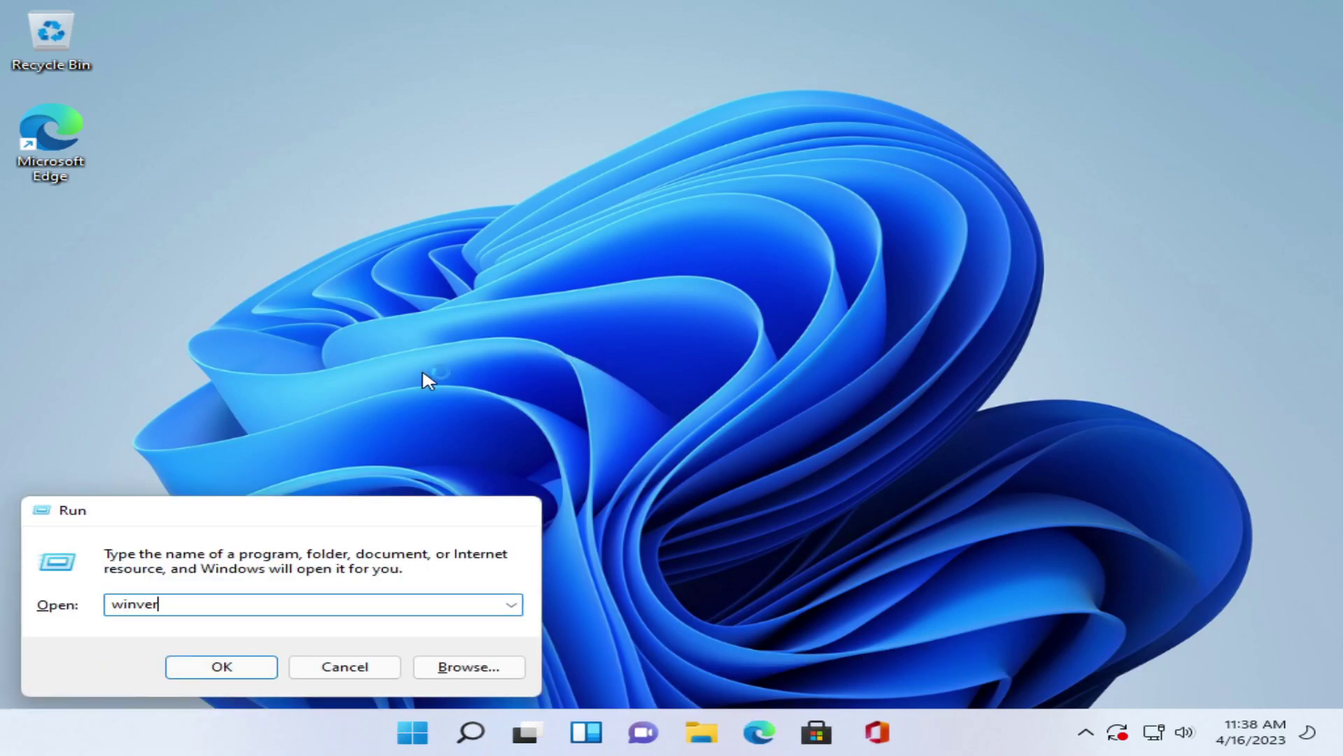
{"action": "key", "text": "Return"}
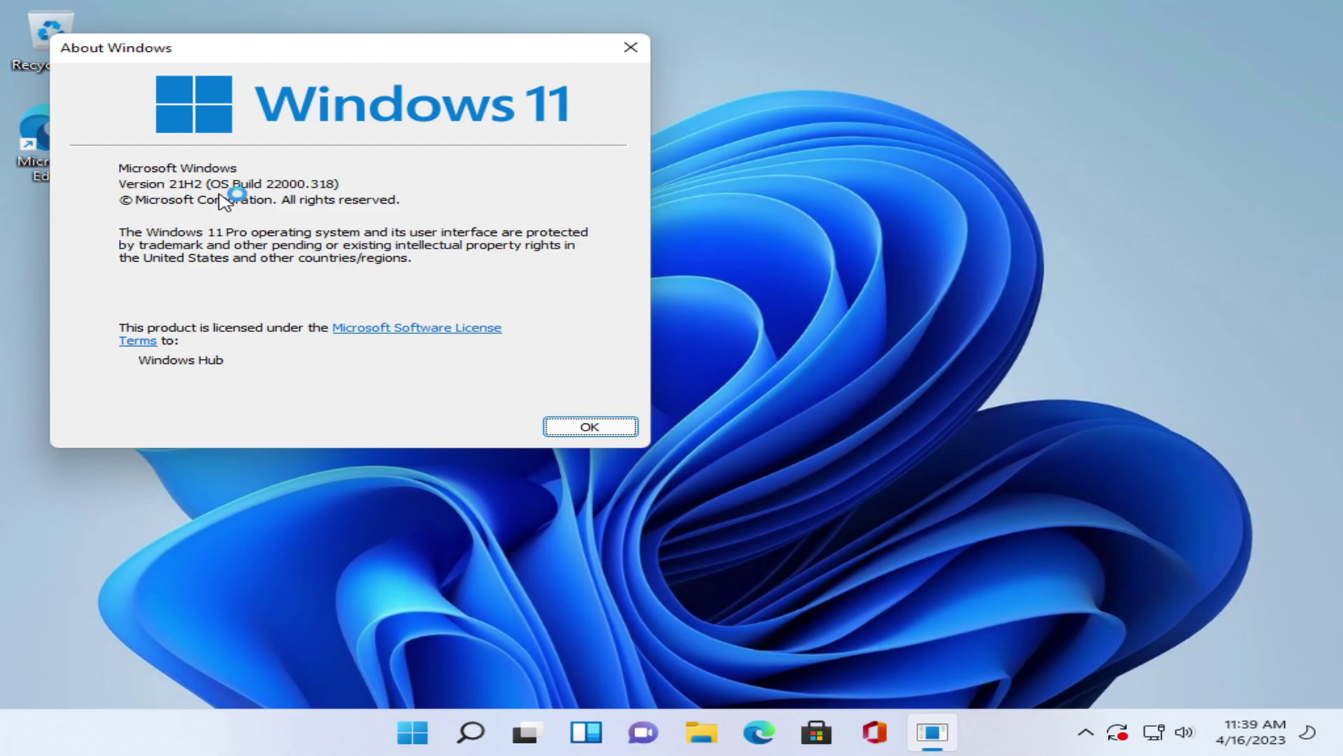
{"action": "left_click", "coordinate": [588, 427]}
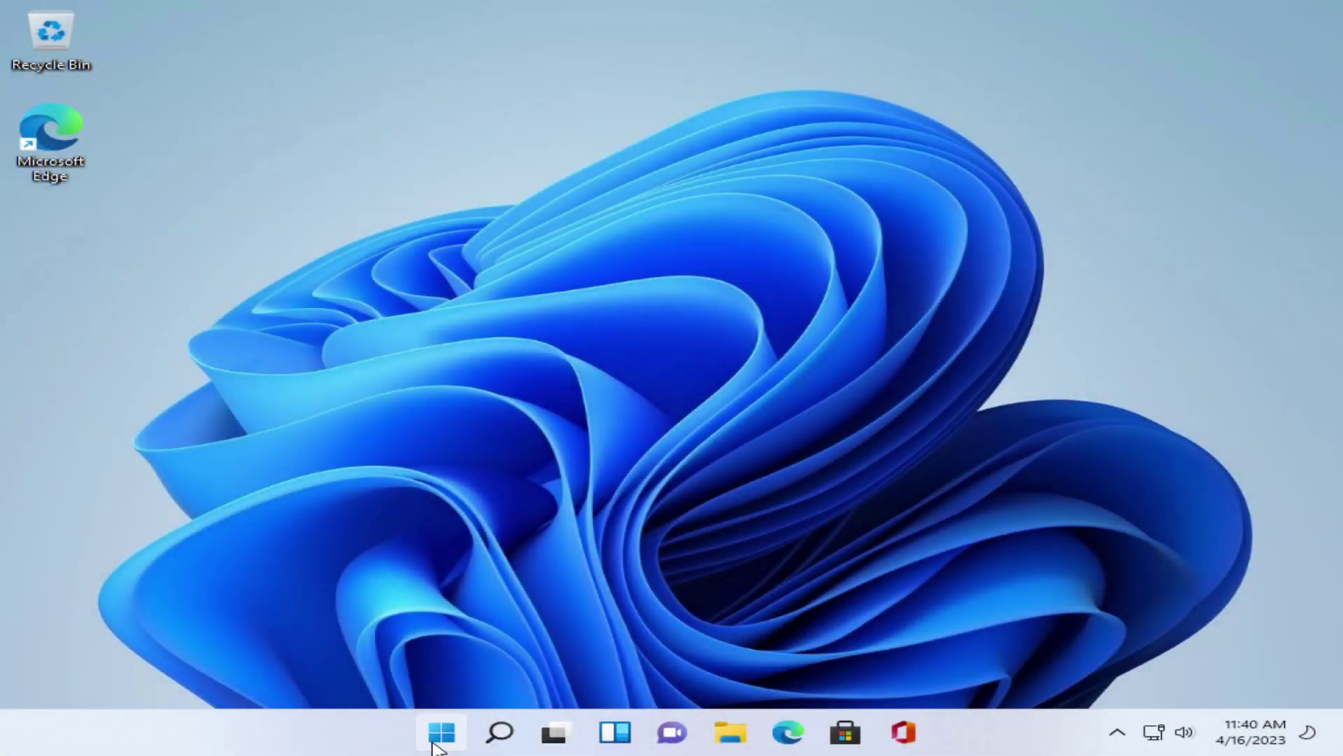
- Open Task Manager in full details view with processes sorted by CPU usage
{"action": "right_click", "coordinate": [435, 742]}
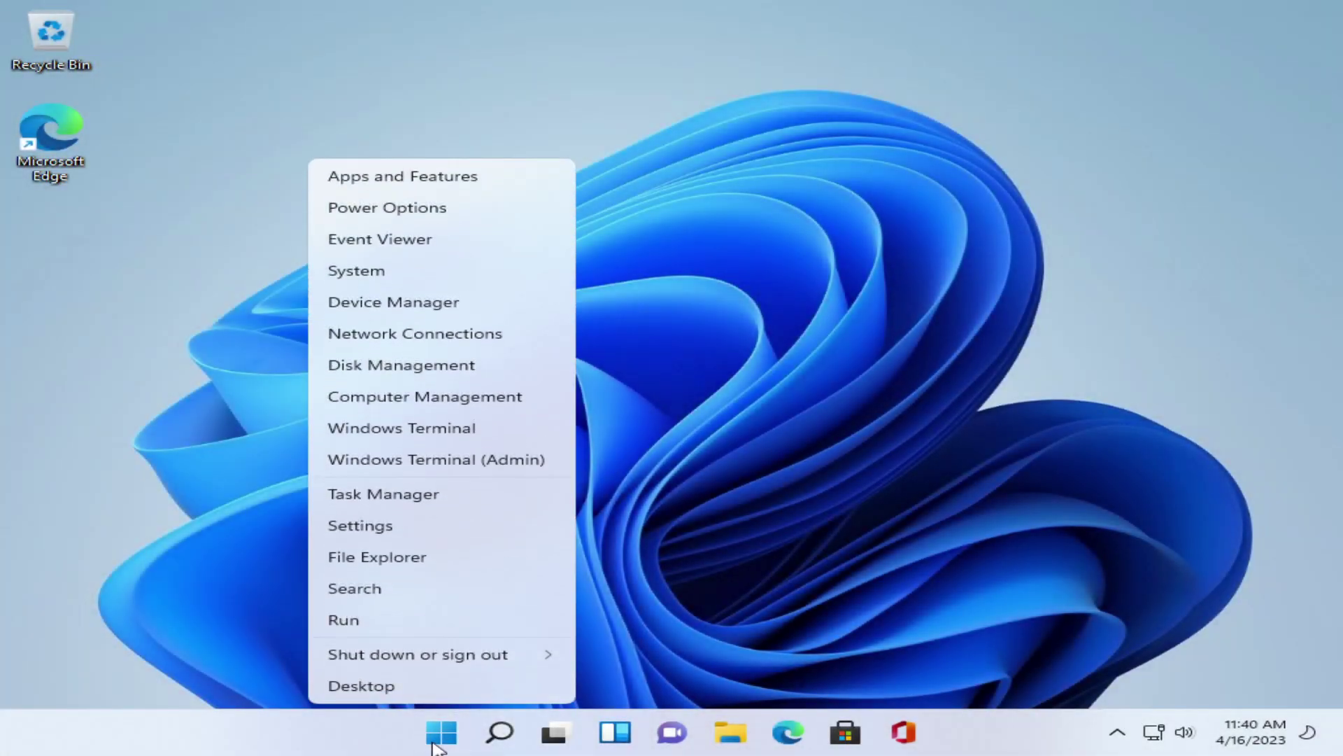
{"action": "left_click", "coordinate": [384, 498]}
{"action": "left_click", "coordinate": [133, 359]}
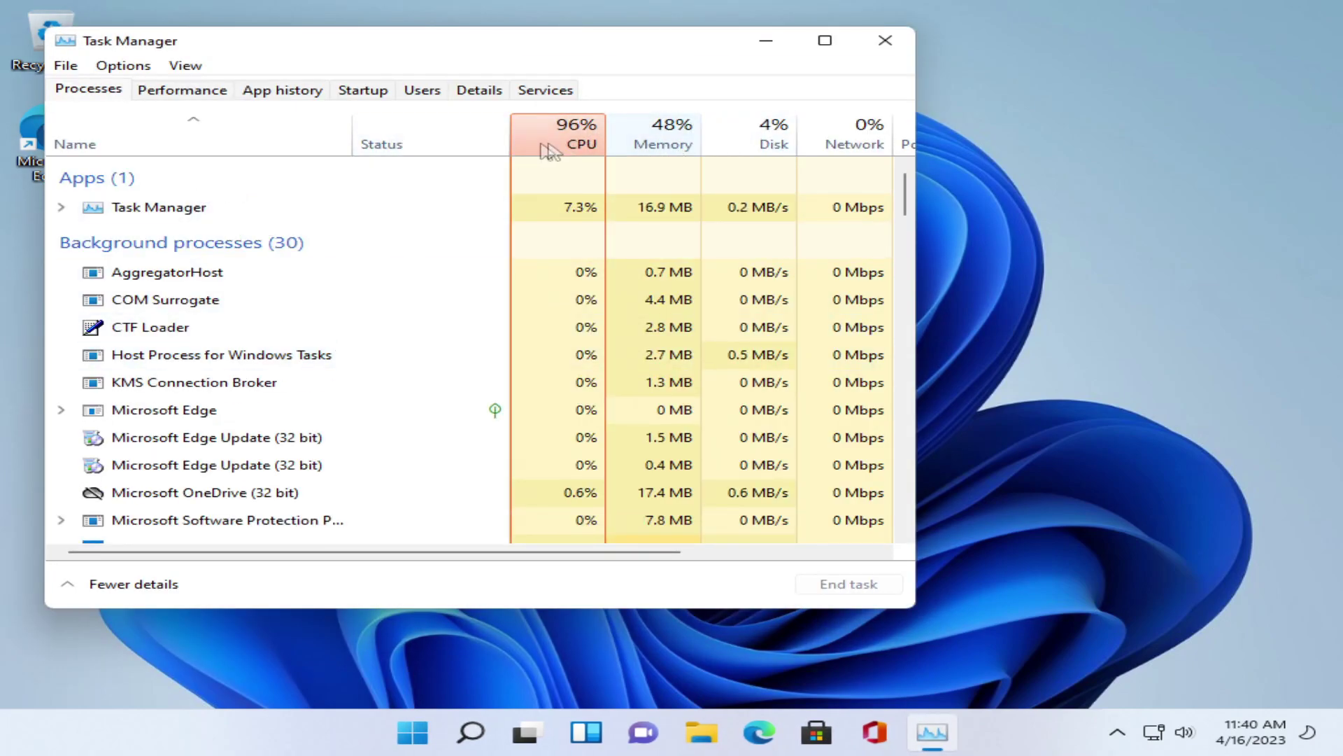
{"action": "left_click", "coordinate": [575, 146]}
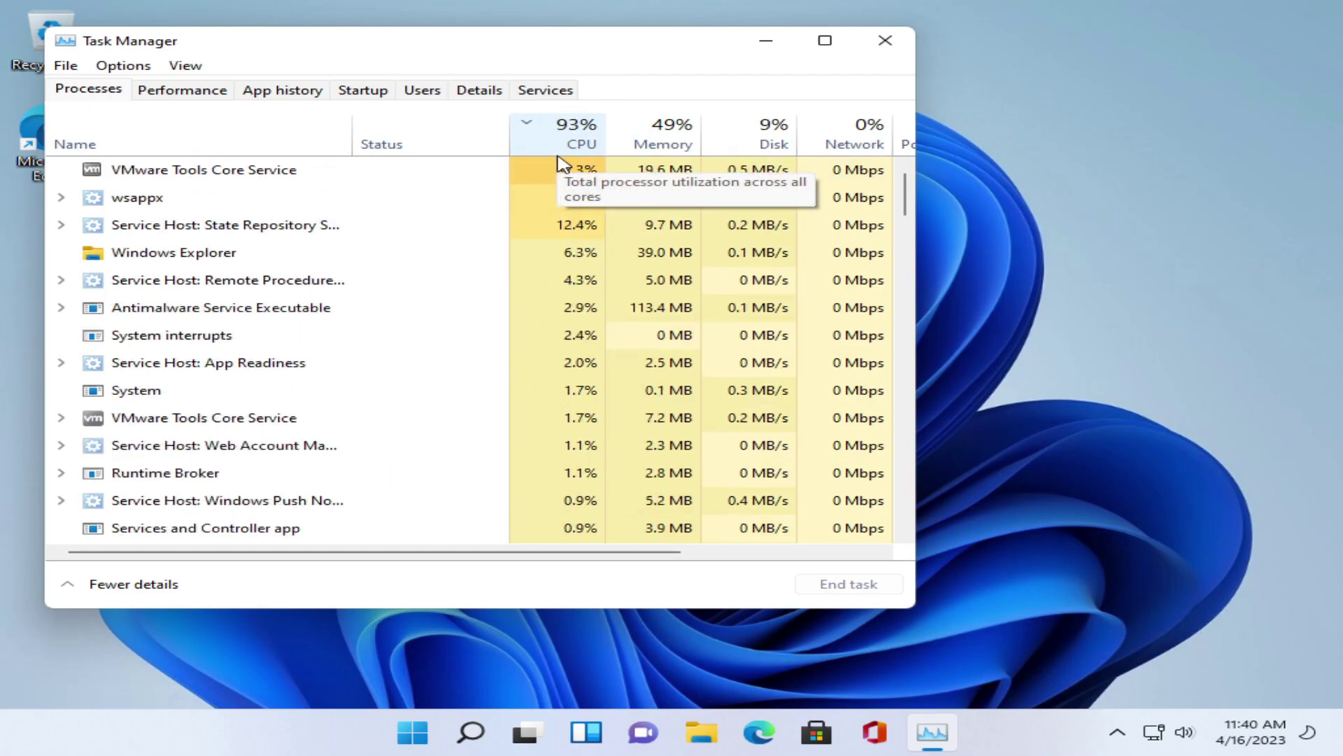
- Change the Performance CPU graph to show one graph per logical processor
{"action": "left_click", "coordinate": [182, 89]}
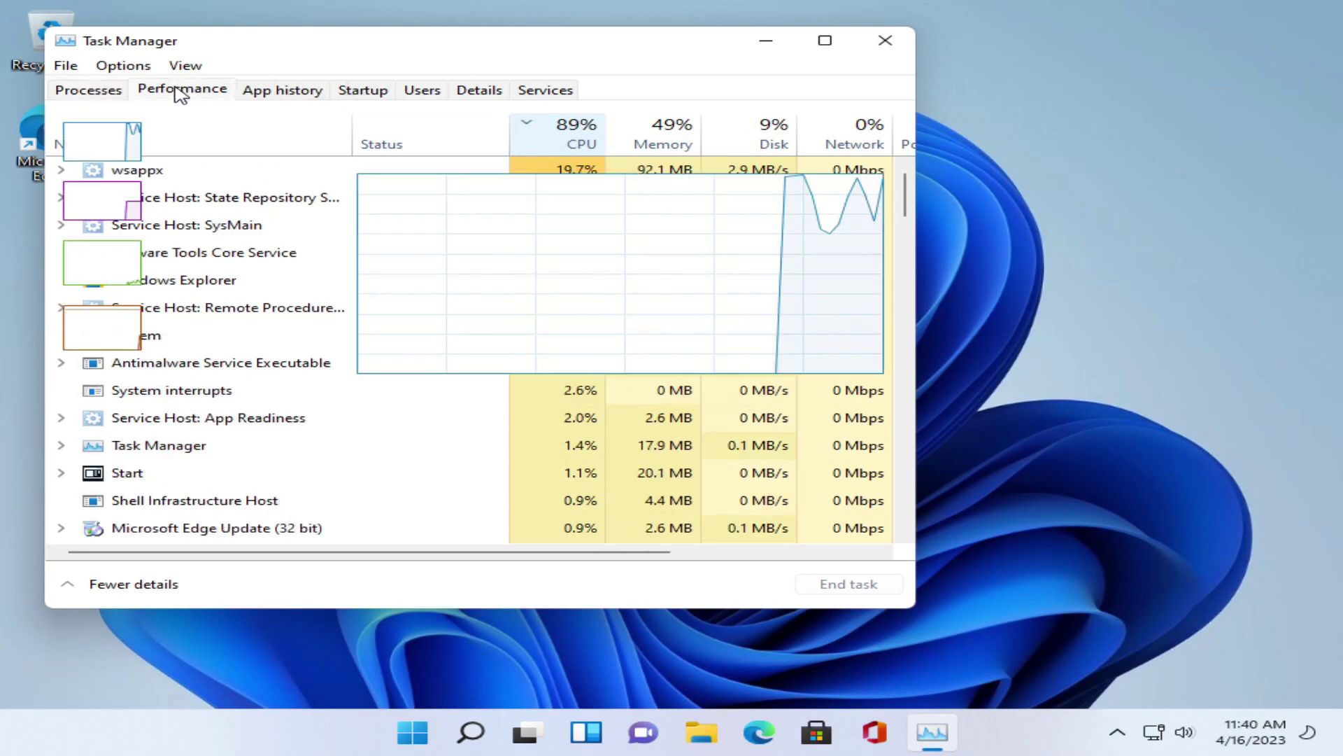
{"action": "right_click", "coordinate": [544, 280]}
{"action": "mouse_move", "coordinate": [840, 292]}
{"action": "left_click", "coordinate": [913, 310]}
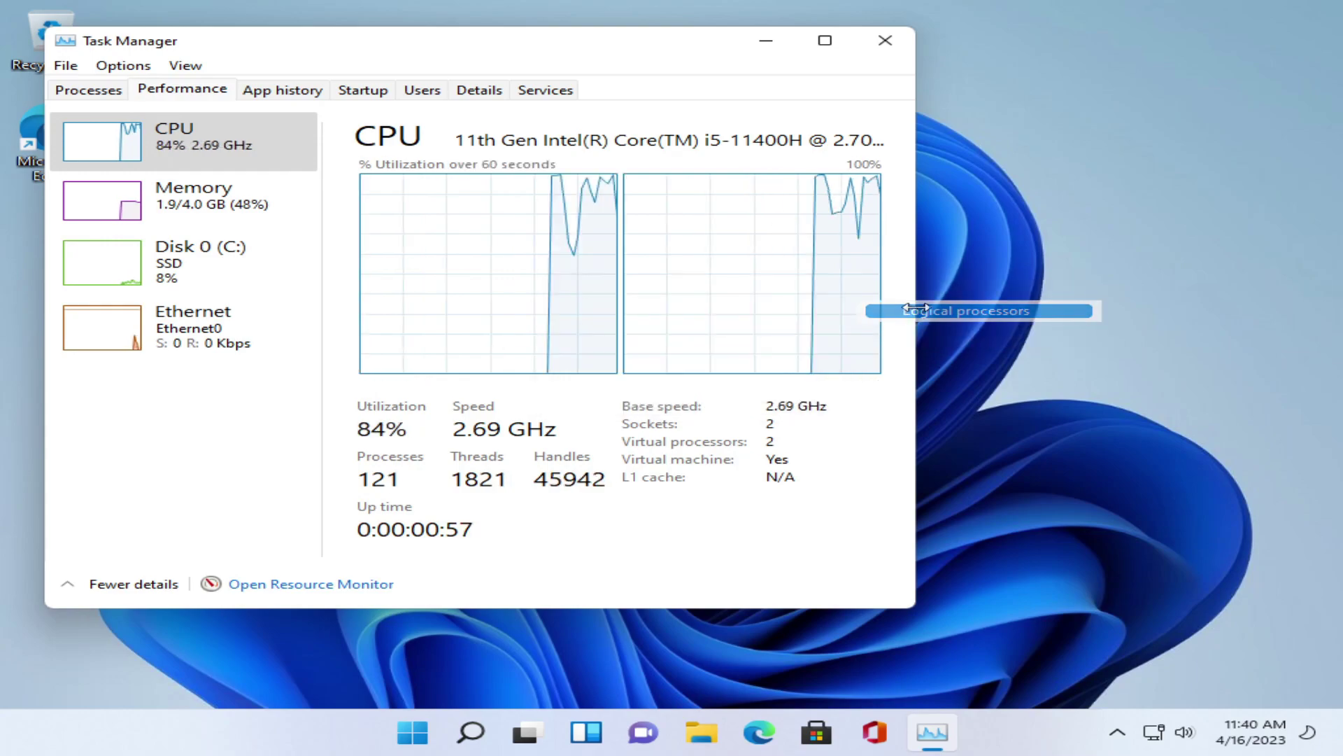
- Review memory, app history, startup apps, users, details and services, then close Task Manager
{"action": "left_click", "coordinate": [157, 204]}
{"action": "left_click", "coordinate": [211, 156]}
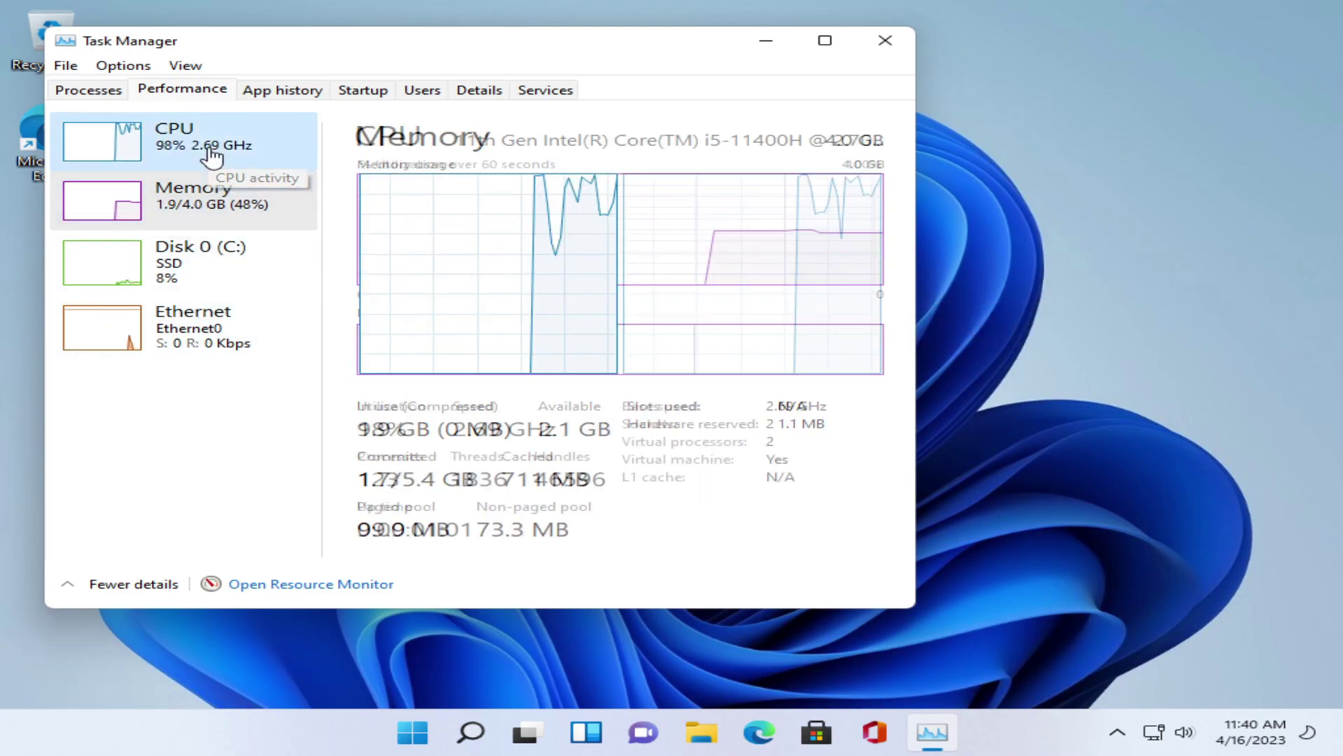
{"action": "left_click", "coordinate": [287, 95]}
{"action": "left_click", "coordinate": [364, 89]}
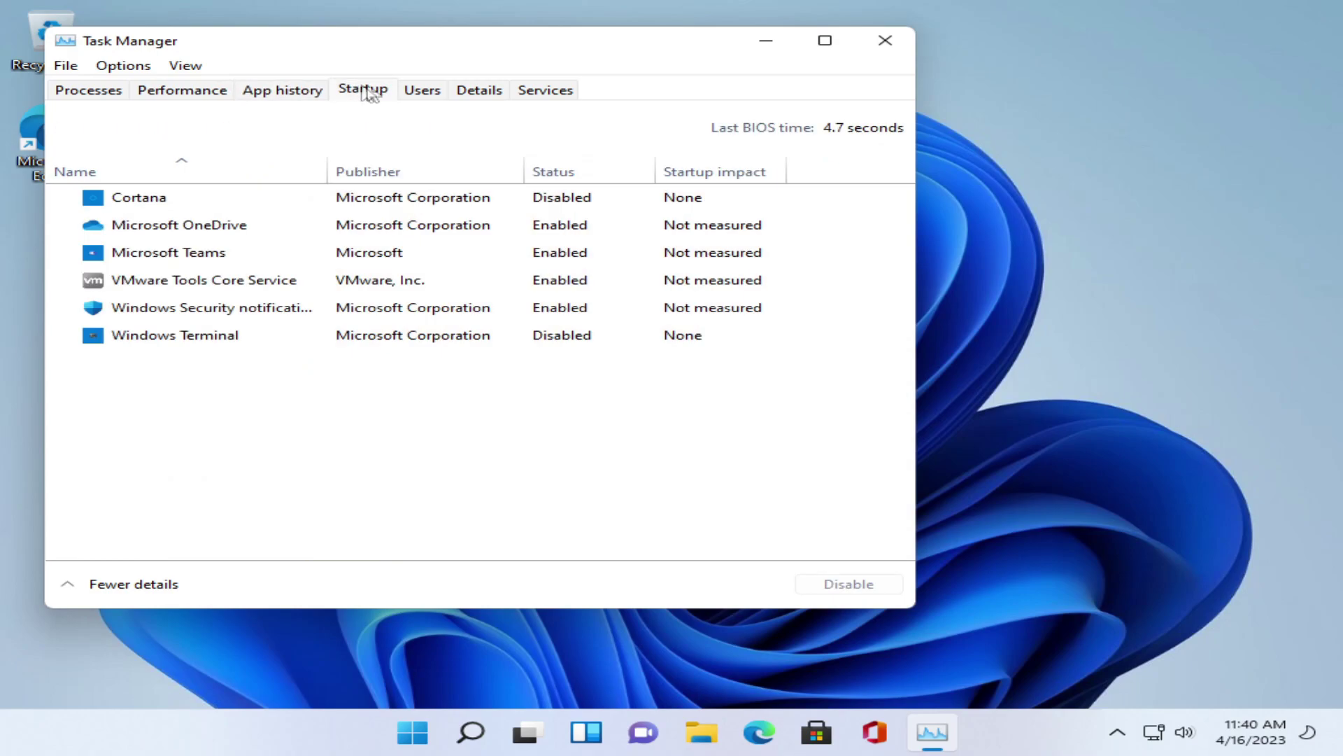
{"action": "left_click", "coordinate": [435, 94]}
{"action": "left_click", "coordinate": [473, 93]}
{"action": "left_click", "coordinate": [532, 89]}
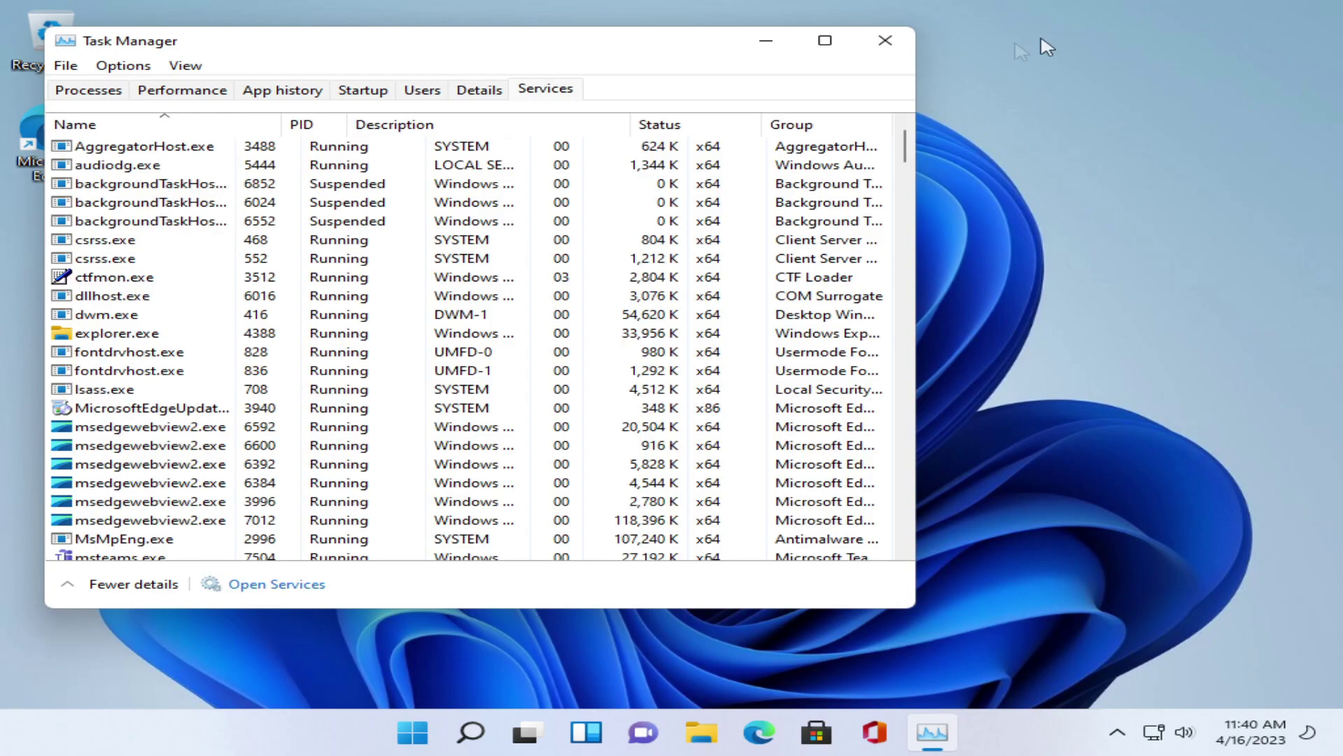
{"action": "left_click", "coordinate": [883, 37]}
{"action": "right_click", "coordinate": [369, 750]}
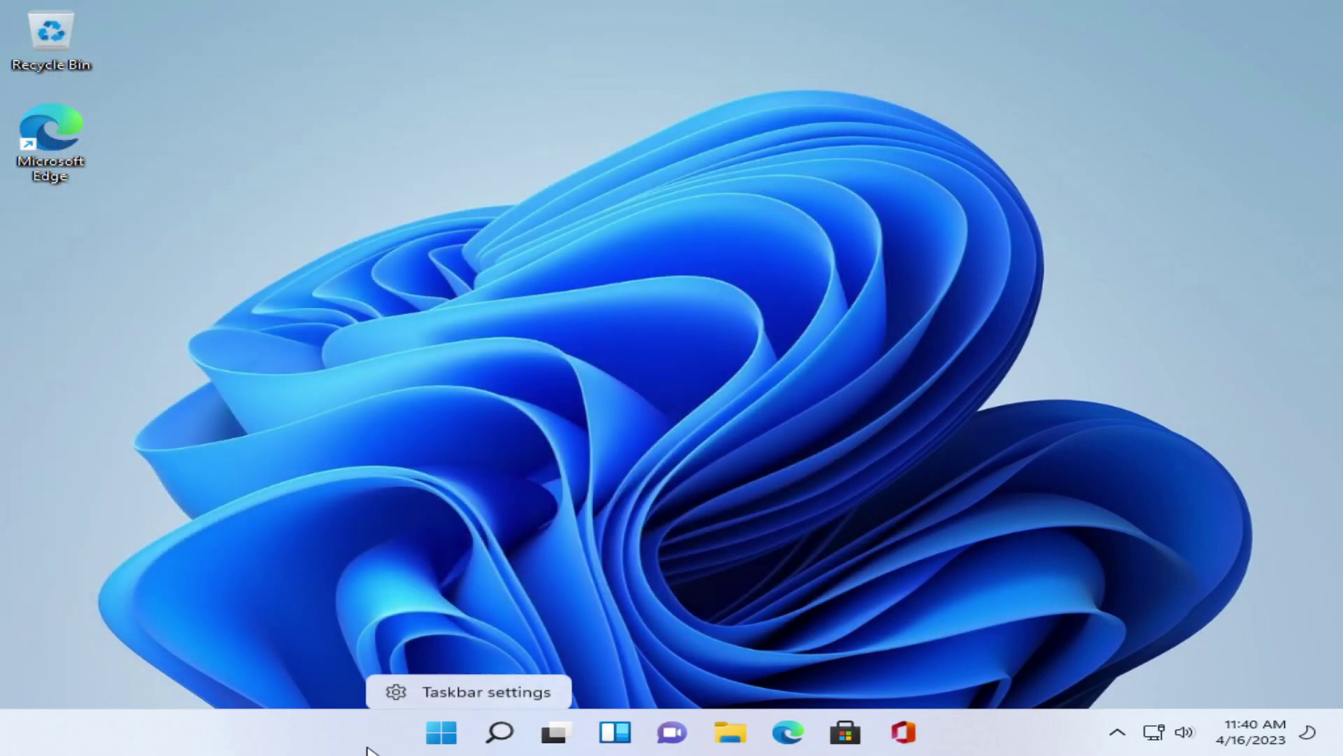
- In Taskbar settings, switch off Widgets and Chat to remove their taskbar icons
{"action": "left_click", "coordinate": [417, 696]}
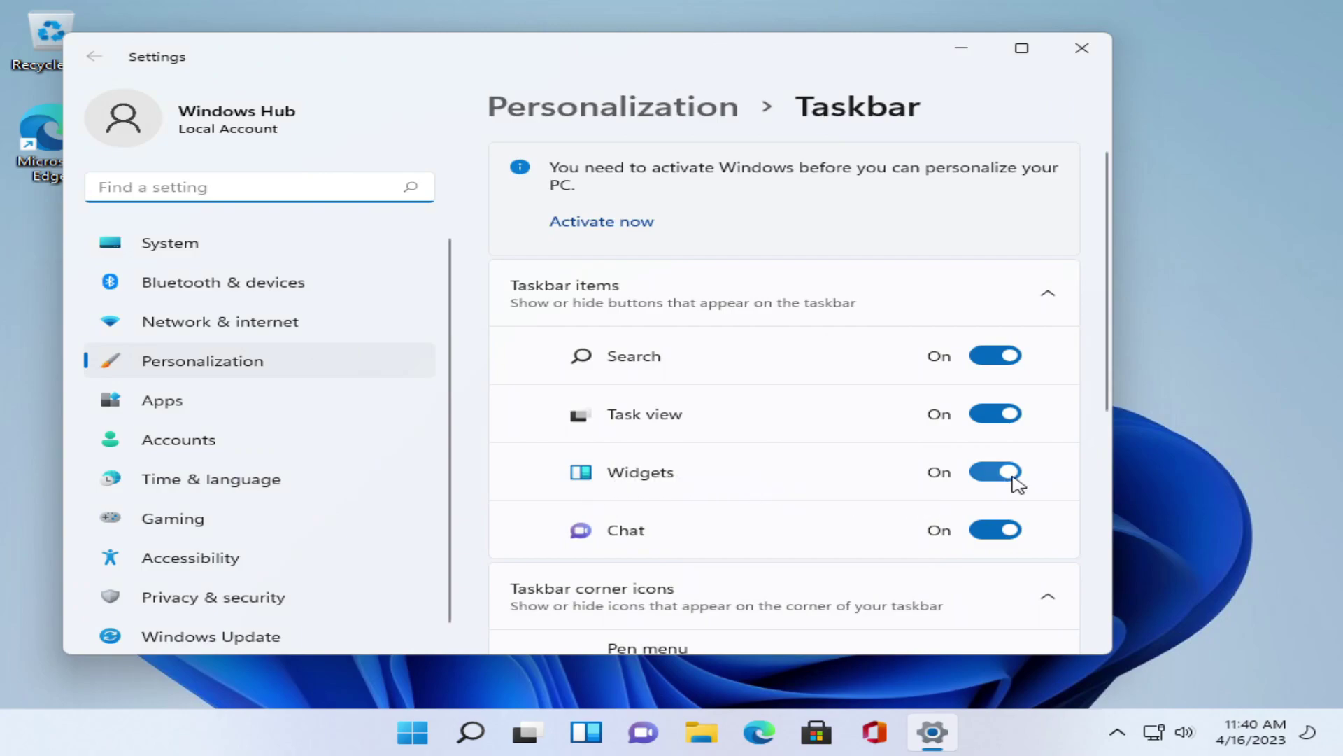
{"action": "left_click", "coordinate": [1016, 481]}
{"action": "left_click", "coordinate": [993, 530]}
{"action": "scroll", "coordinate": [974, 531], "scroll_direction": "down", "scroll_amount": 5}
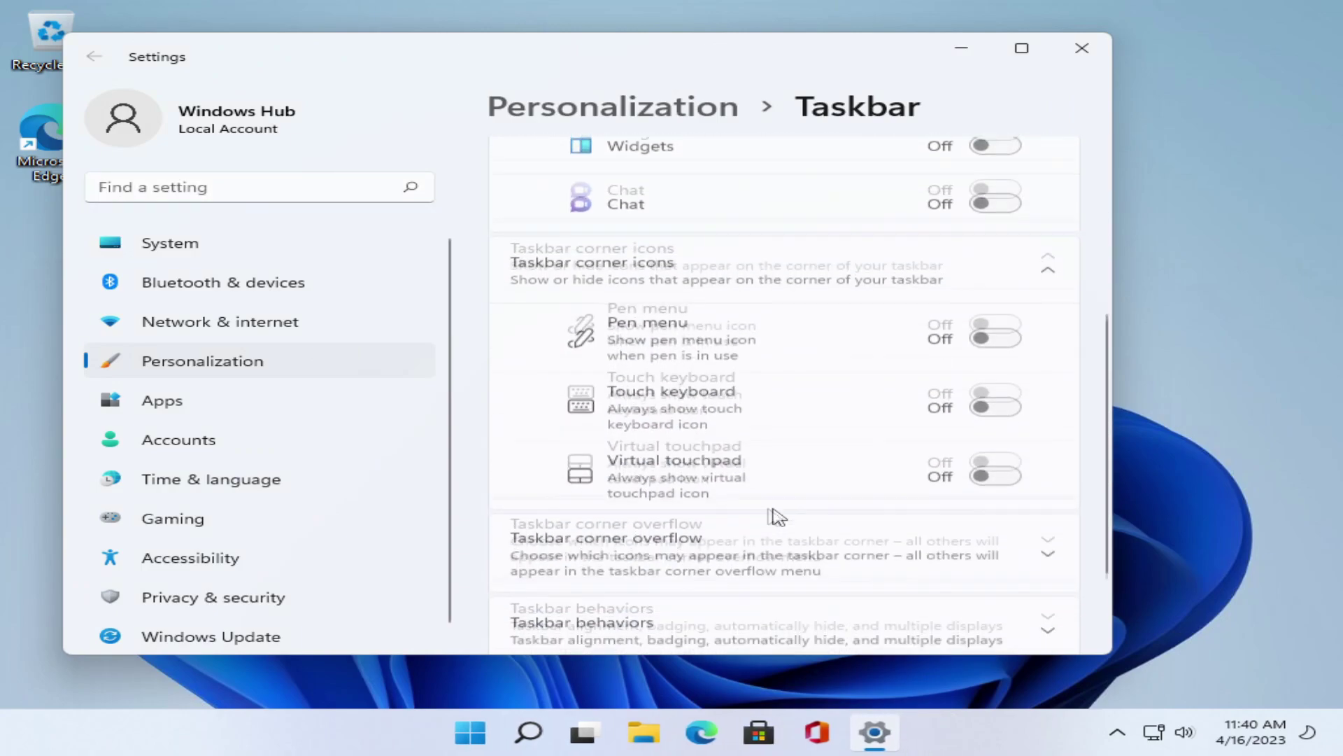
{"action": "scroll", "coordinate": [707, 515], "scroll_direction": "down", "scroll_amount": 2}
{"action": "scroll", "coordinate": [644, 513], "scroll_direction": "down", "scroll_amount": 4}
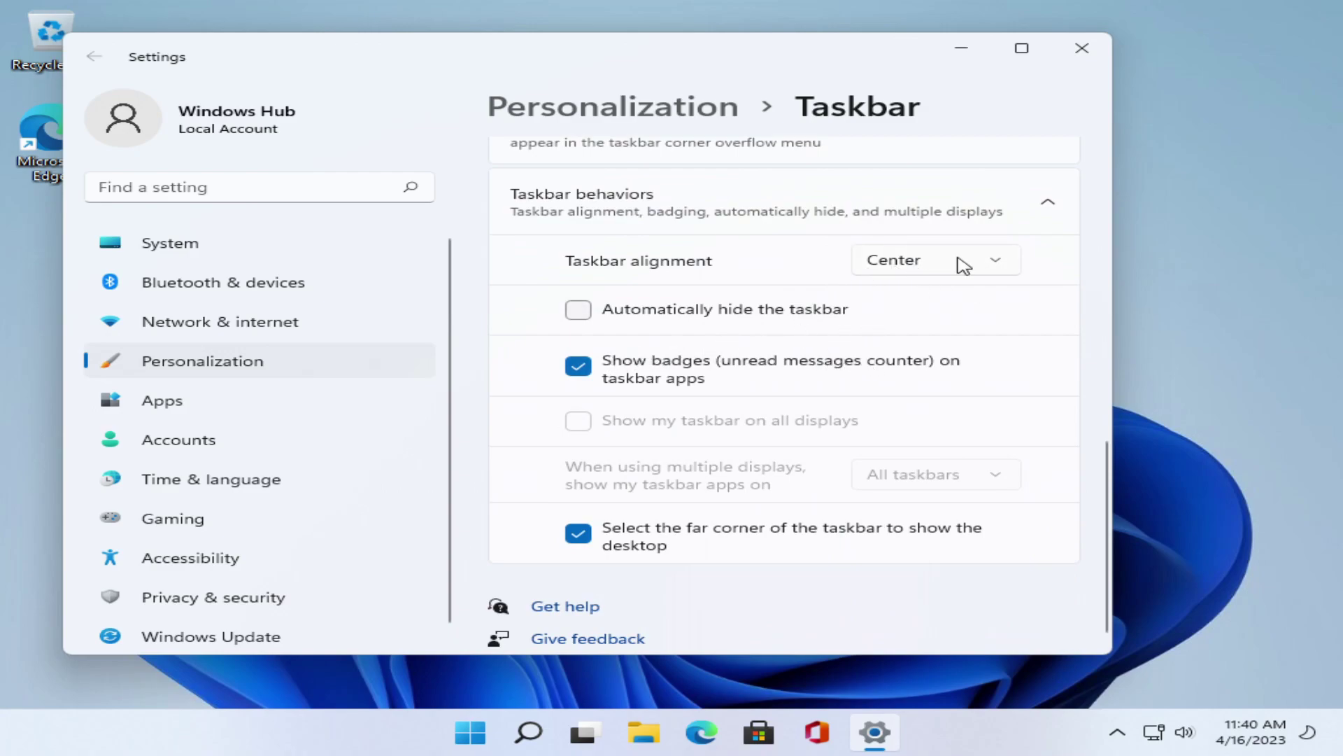
{"action": "scroll", "coordinate": [903, 263], "scroll_direction": "up", "scroll_amount": 1}
- Check the Taskbar corner overflow options, then close Settings
{"action": "left_click", "coordinate": [638, 235]}
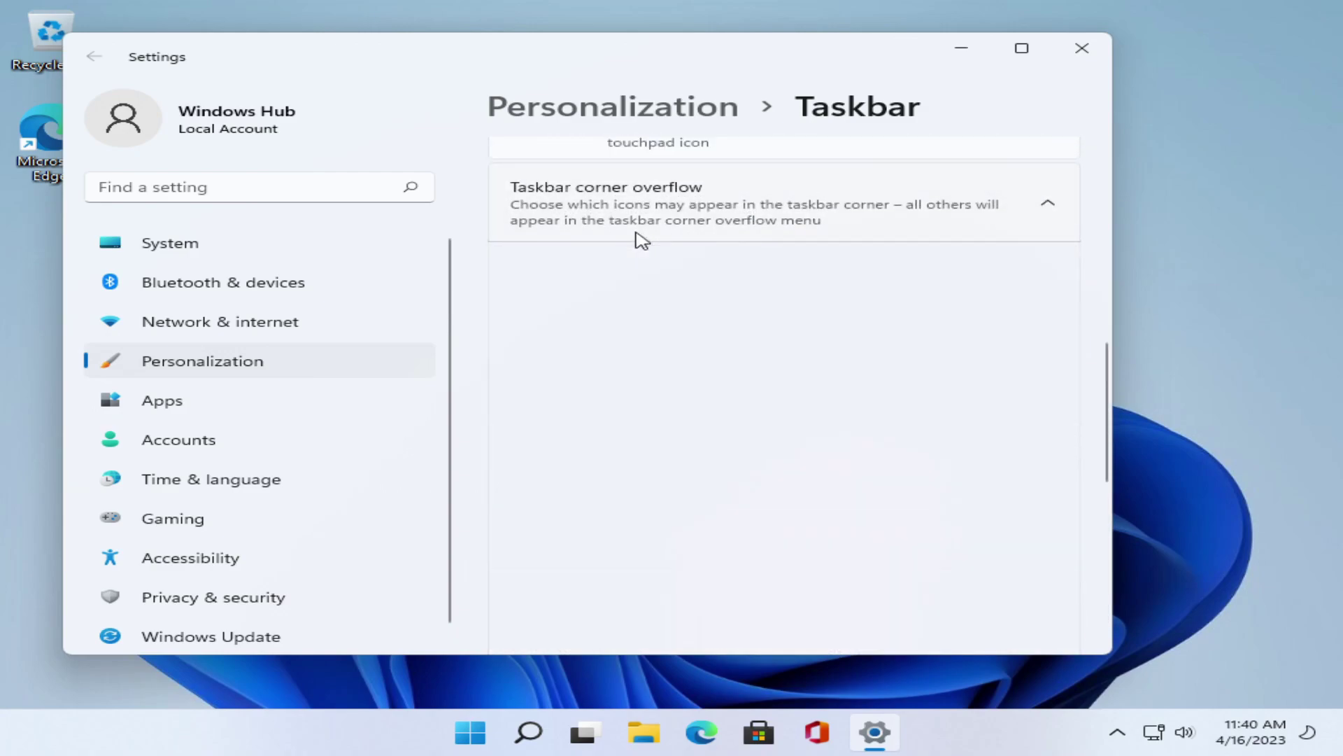
{"action": "left_click", "coordinate": [643, 232]}
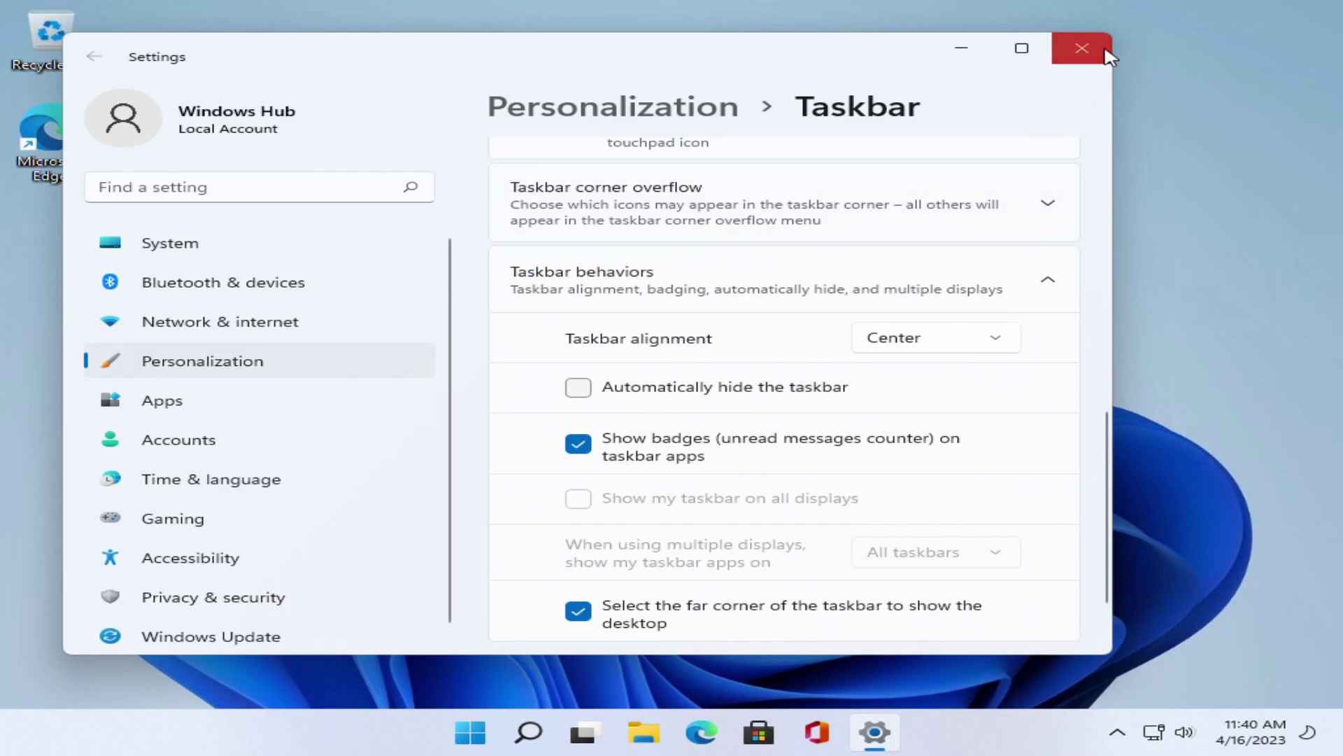
{"action": "left_click", "coordinate": [1107, 52]}
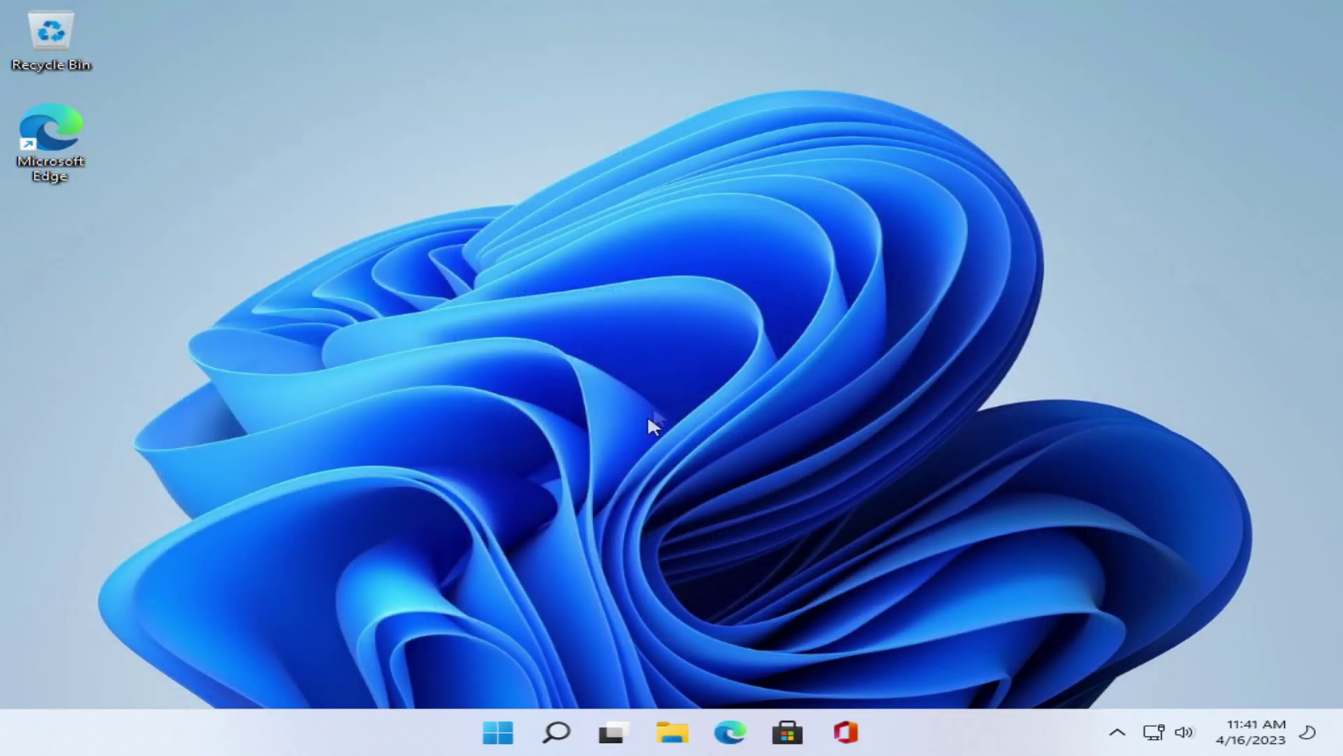
- Launch Edge and finish its first-run setup without importing or personalising data
{"action": "left_click", "coordinate": [728, 731]}
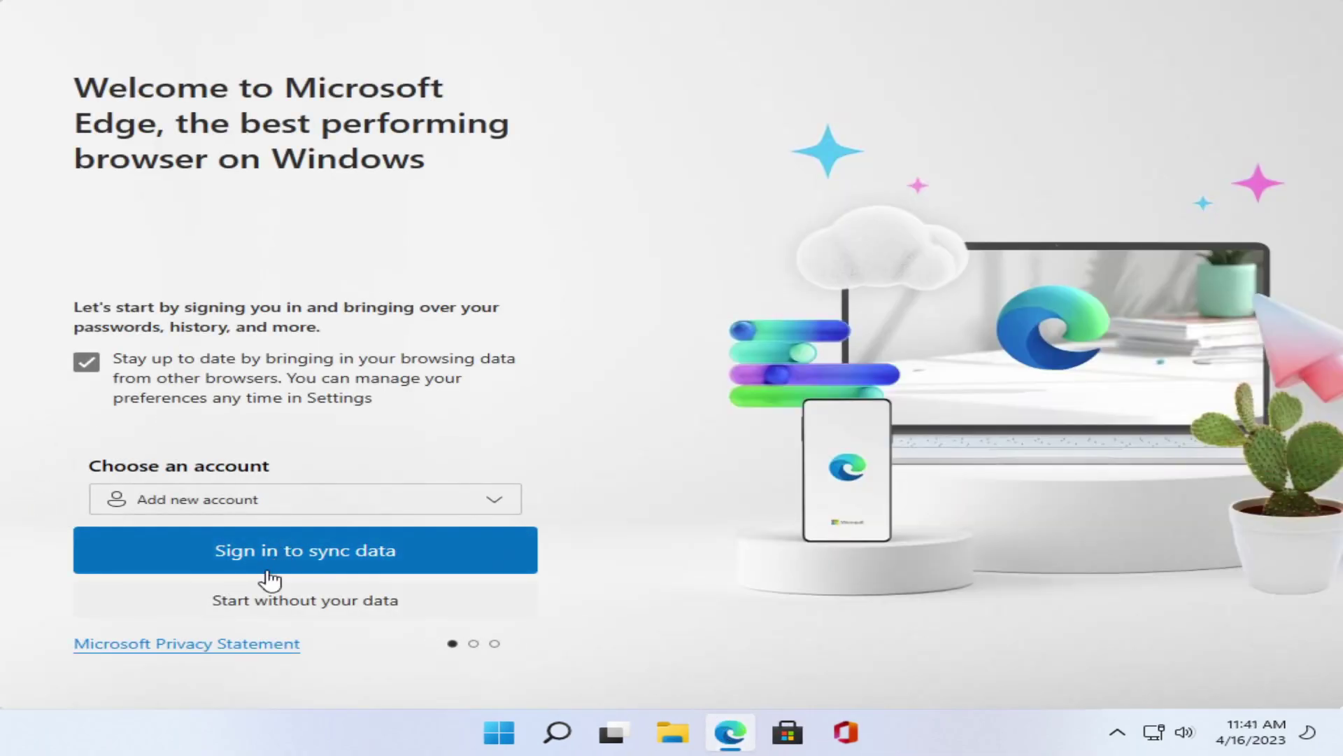
{"action": "left_click", "coordinate": [266, 599]}
{"action": "left_click", "coordinate": [253, 600]}
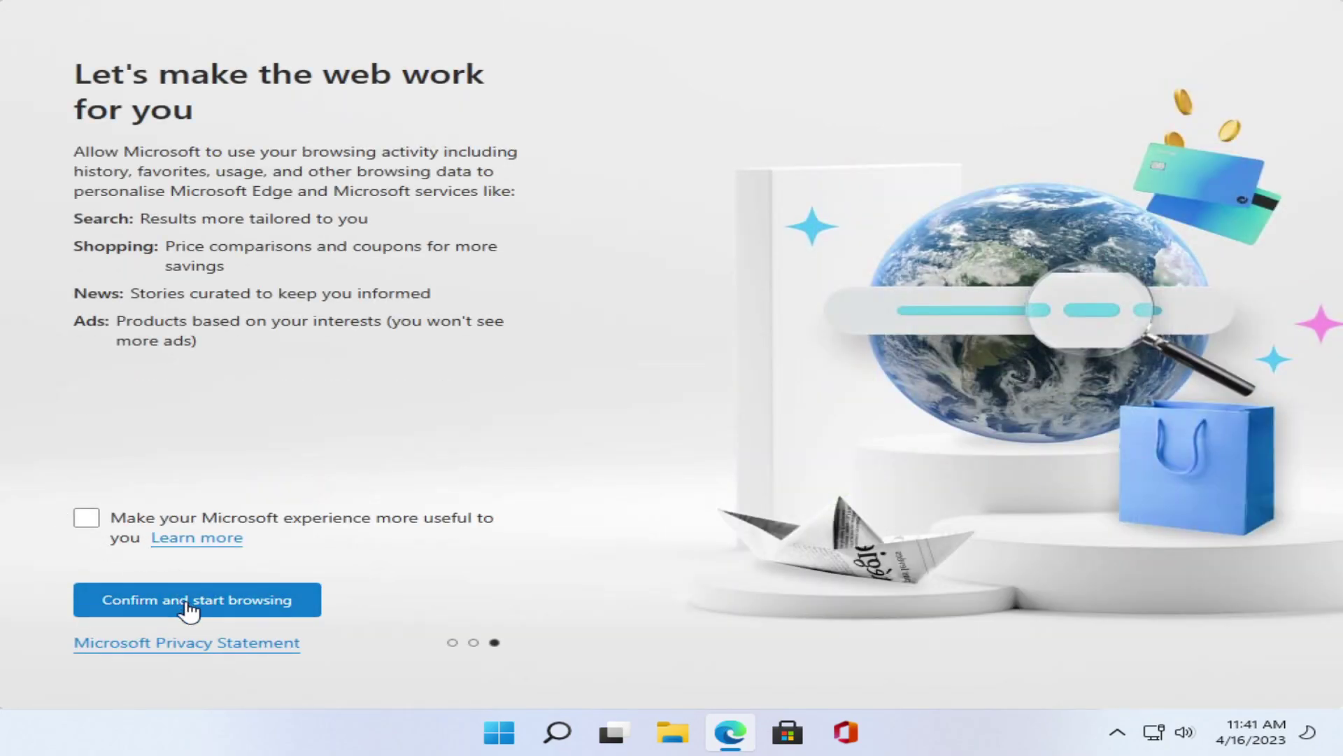
{"action": "left_click", "coordinate": [186, 602]}
- Launch Notepad from Windows search and close it, then close Edge's Welcome tab
{"action": "key", "text": "super+s"}
{"action": "type", "text": "notepad"}
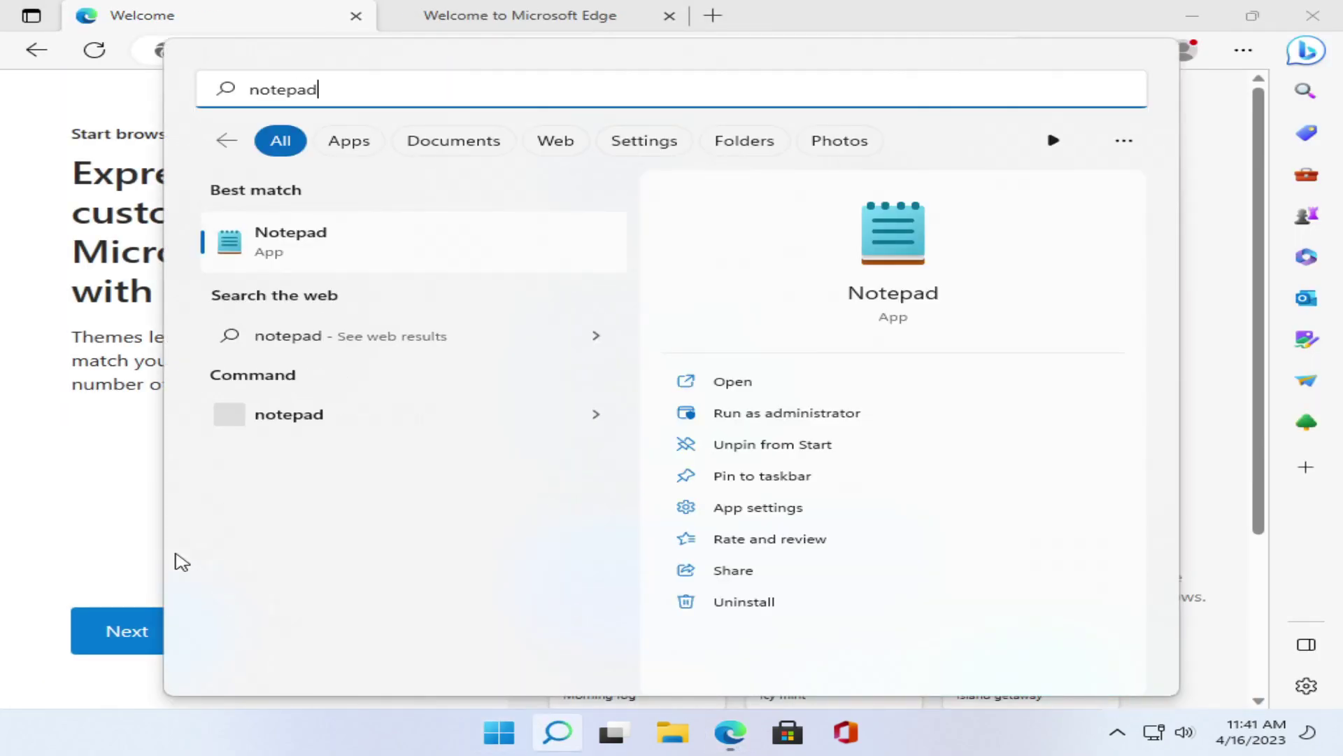
{"action": "key", "text": "Return"}
{"action": "left_click", "coordinate": [1087, 129]}
{"action": "left_click", "coordinate": [355, 16]}
- Download UninstallTool3510.zip from malwarewatch.org's software > useful repository folder
{"action": "left_click", "coordinate": [306, 50]}
{"action": "type", "text": "malwarewatch.org"}
{"action": "key", "text": "Return"}
{"action": "left_click", "coordinate": [299, 203]}
{"action": "scroll", "coordinate": [294, 504], "scroll_direction": "down", "scroll_amount": 3}
{"action": "left_click", "coordinate": [287, 483]}
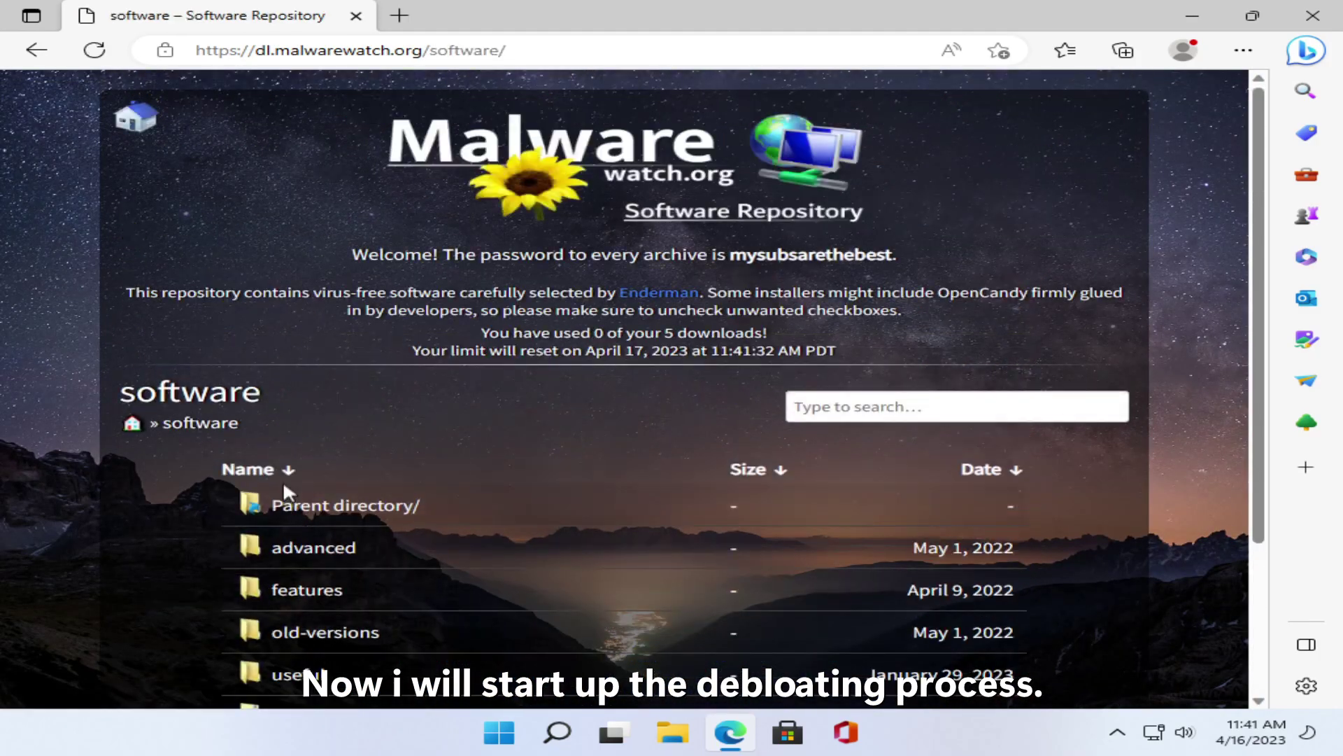
{"action": "scroll", "coordinate": [287, 476], "scroll_direction": "down", "scroll_amount": 3}
{"action": "left_click", "coordinate": [297, 468]}
{"action": "scroll", "coordinate": [353, 650], "scroll_direction": "down", "scroll_amount": 7}
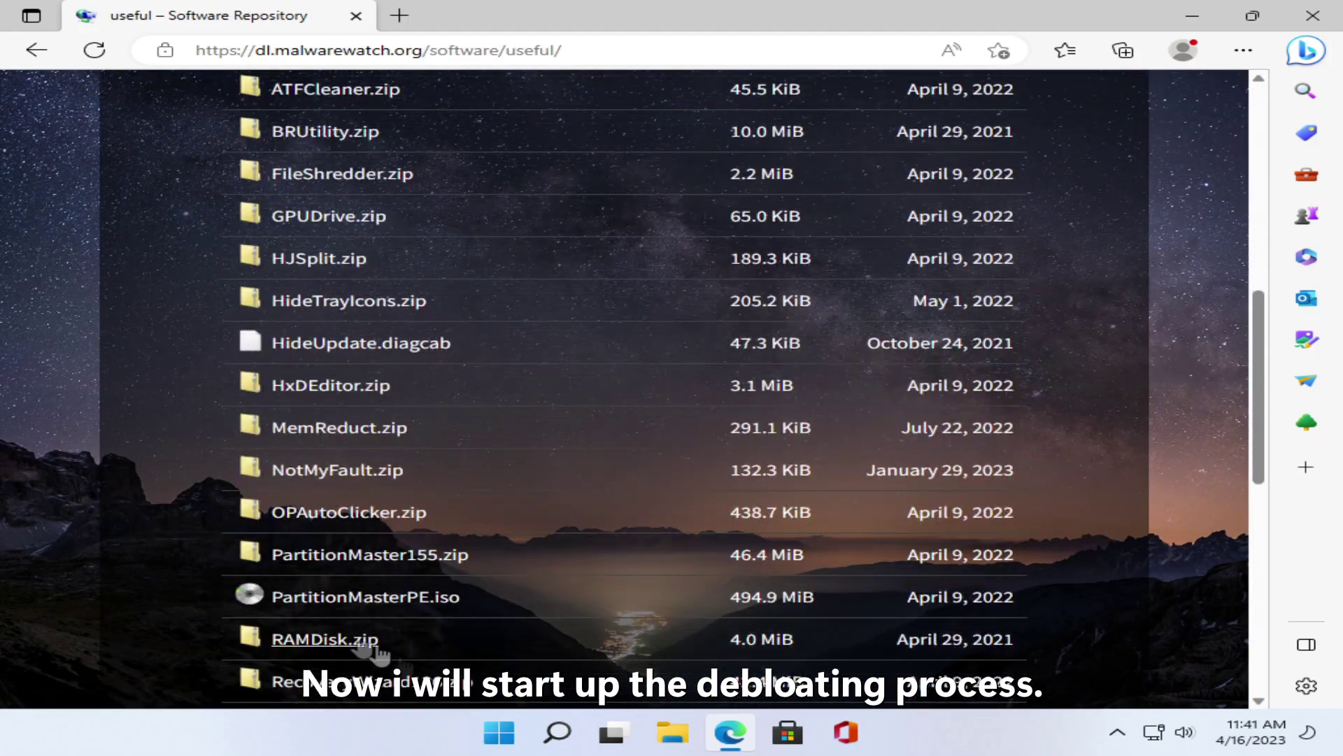
{"action": "scroll", "coordinate": [353, 651], "scroll_direction": "down", "scroll_amount": 8}
{"action": "scroll", "coordinate": [362, 464], "scroll_direction": "down", "scroll_amount": 2}
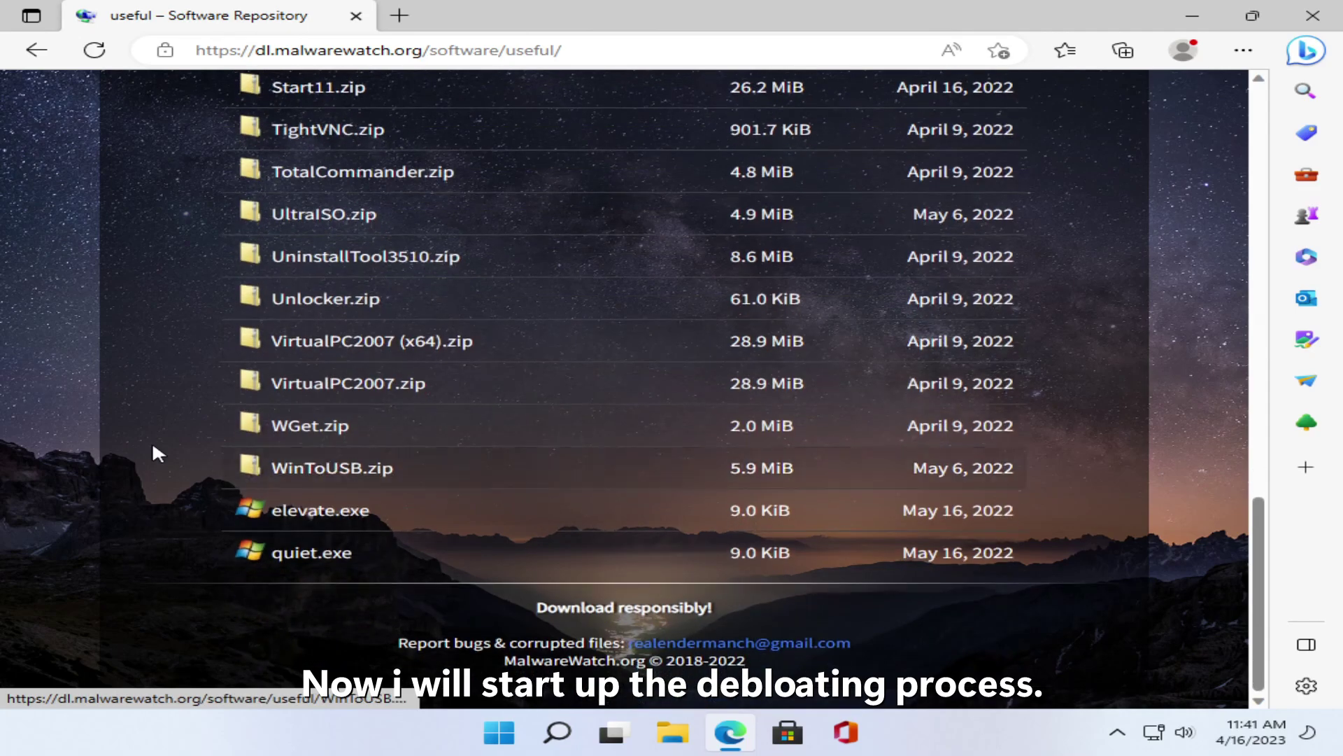
{"action": "scroll", "coordinate": [231, 454], "scroll_direction": "up", "scroll_amount": 2}
{"action": "left_click", "coordinate": [320, 449]}
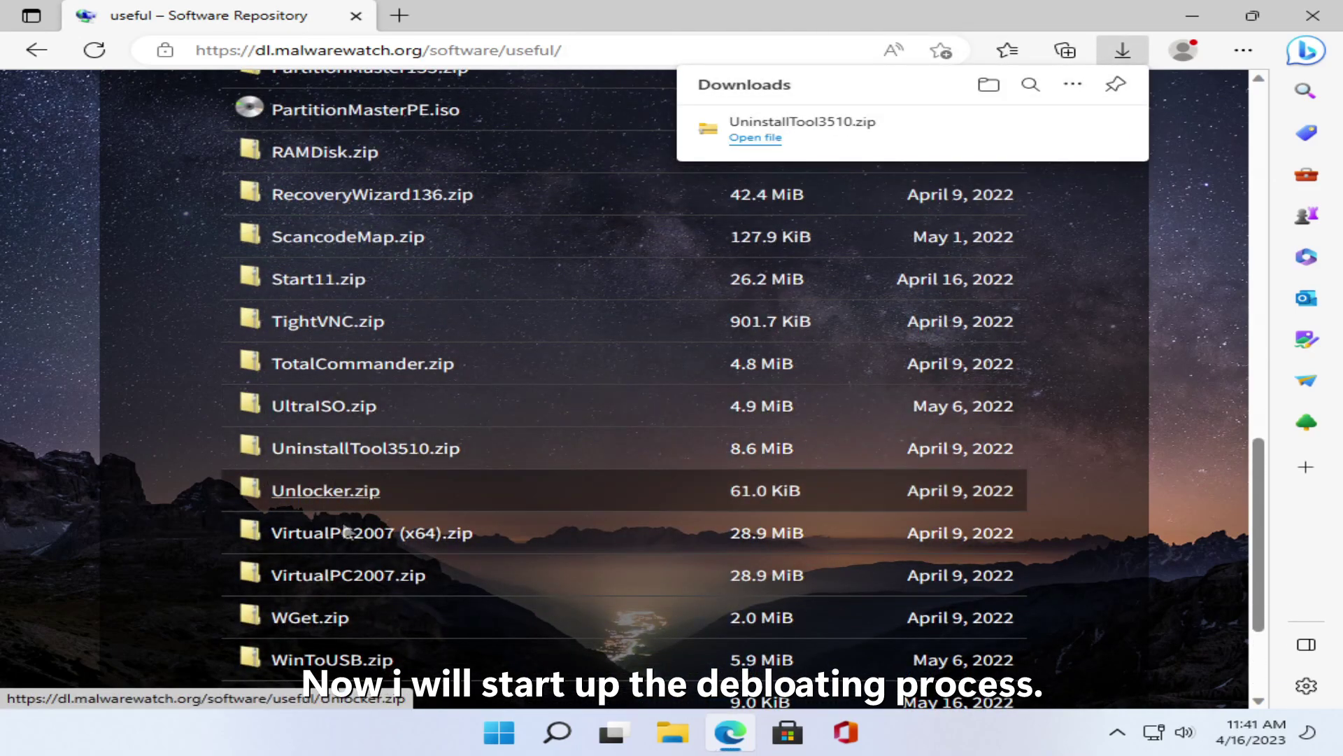
- Search for winaero tweaker and download winaerotweaker.zip from the official site
{"action": "scroll", "coordinate": [353, 532], "scroll_direction": "up", "scroll_amount": 1}
{"action": "scroll", "coordinate": [350, 476], "scroll_direction": "up", "scroll_amount": 10}
{"action": "left_click", "coordinate": [400, 15]}
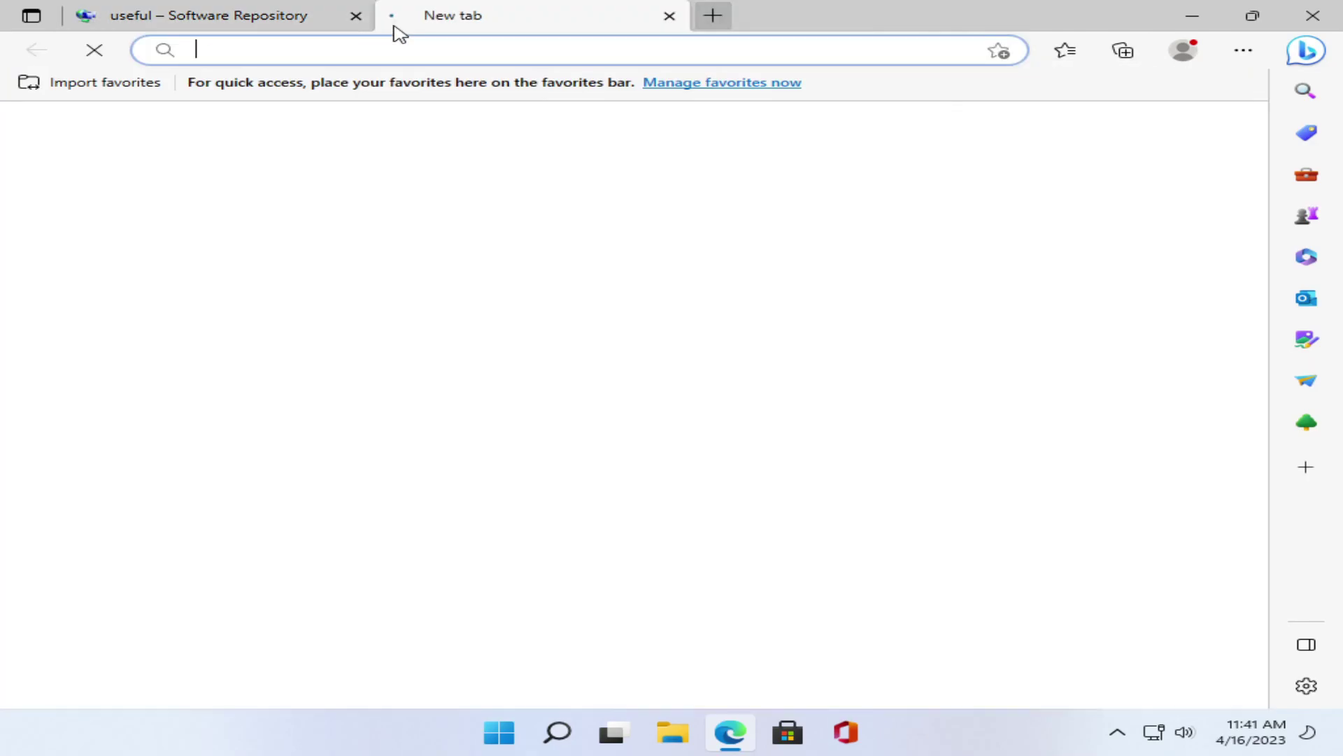
{"action": "left_click", "coordinate": [354, 16]}
{"action": "type", "text": "winaero"}
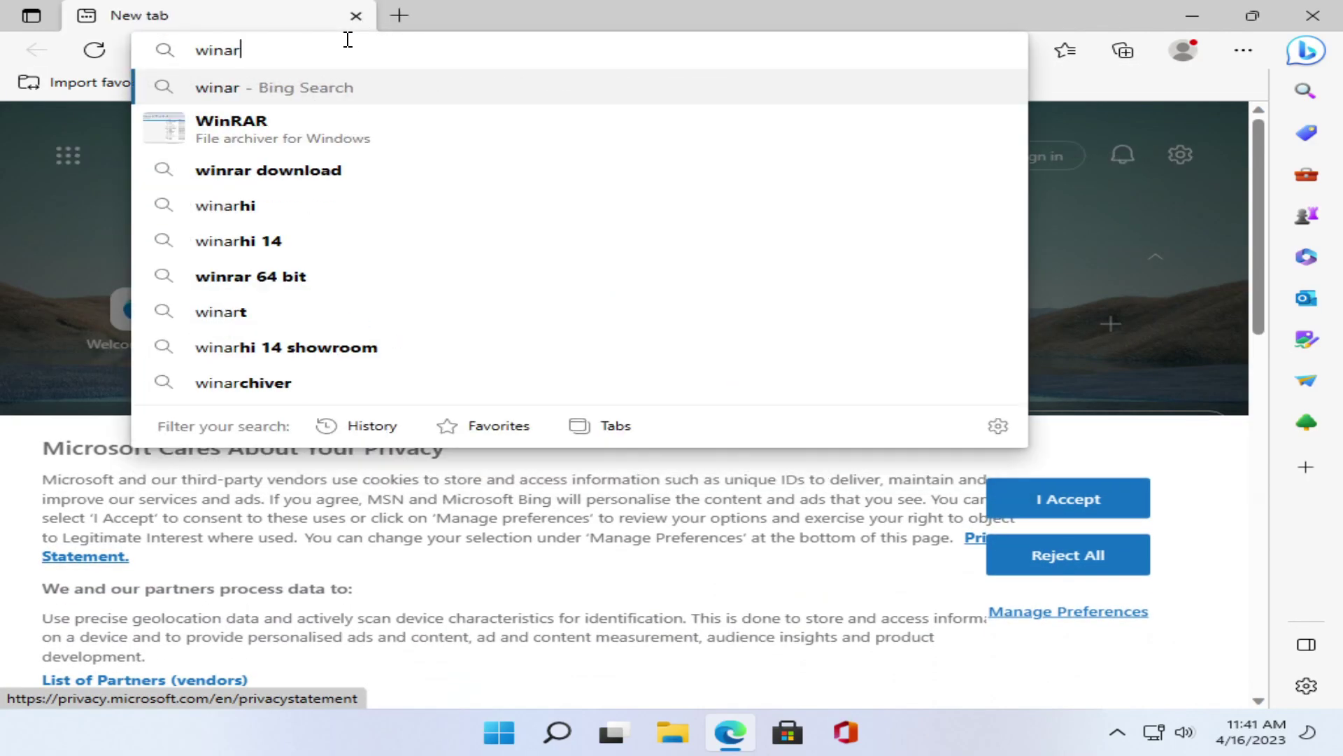
{"action": "type", "text": " tweaker"}
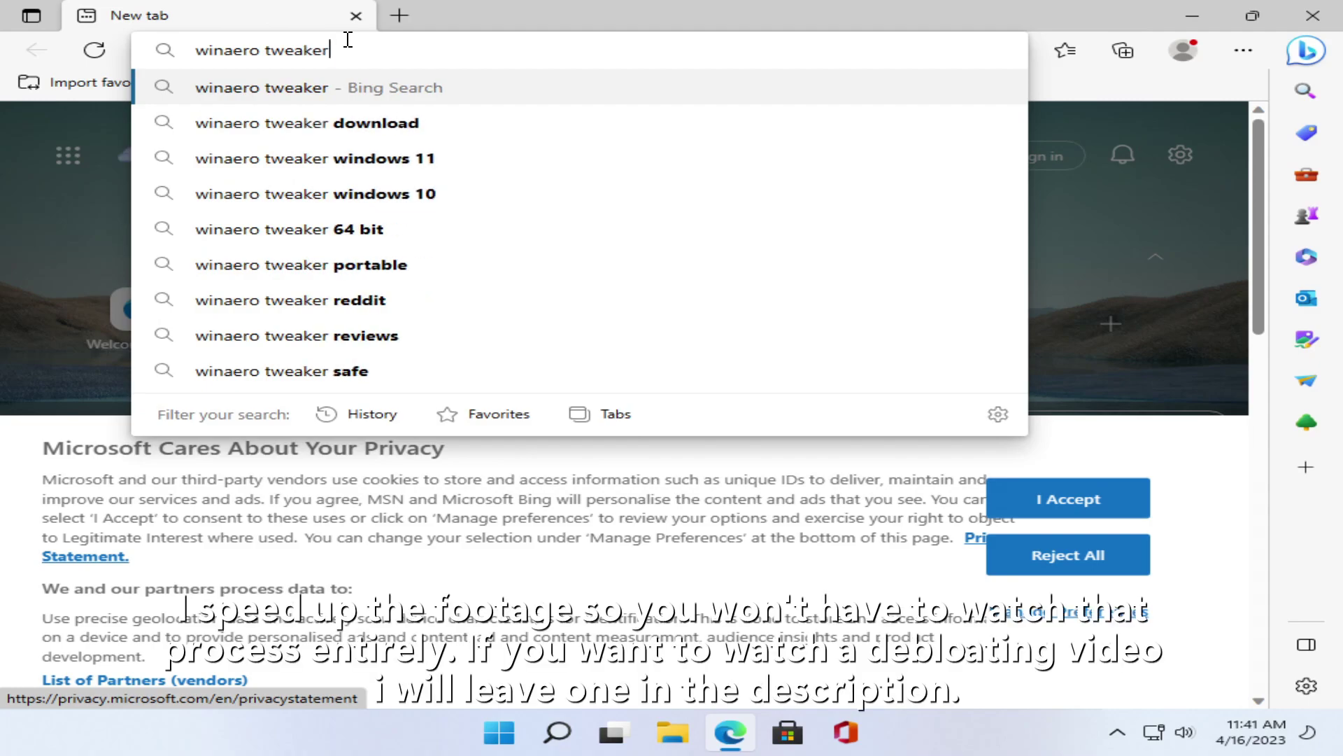
{"action": "key", "text": "Return"}
{"action": "left_click", "coordinate": [345, 252]}
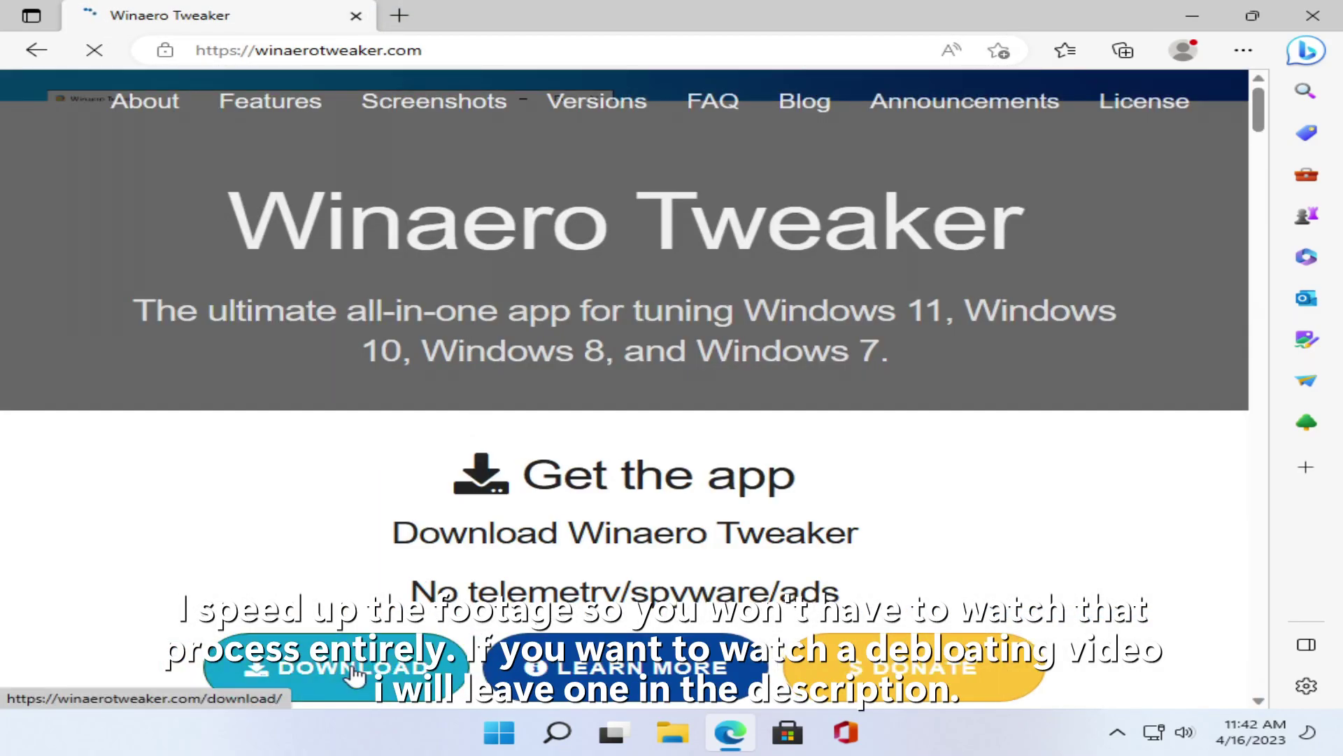
{"action": "left_click", "coordinate": [355, 674]}
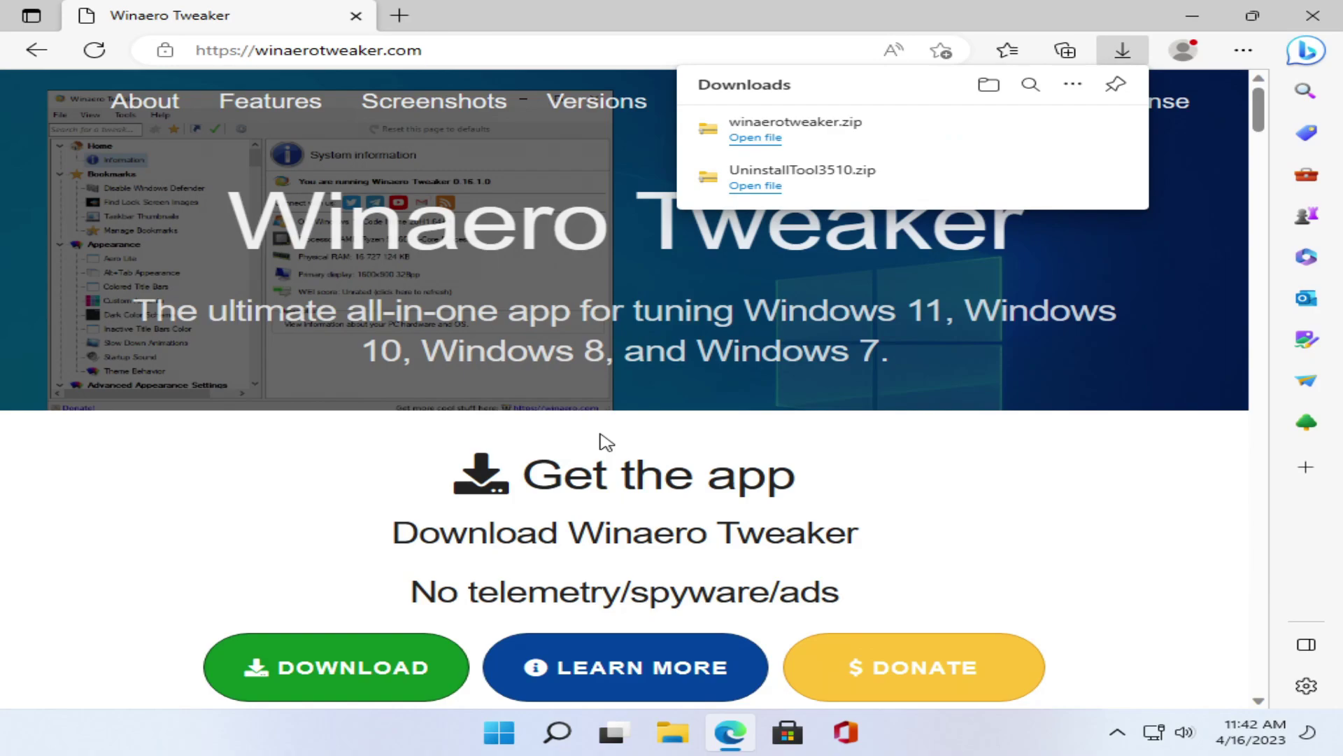
{"action": "left_click", "coordinate": [400, 15]}
- On ninite.com, get a 7-Zip installer and run it, allowing the UAC prompt
{"action": "left_click", "coordinate": [356, 16]}
{"action": "type", "text": "ninite.com"}
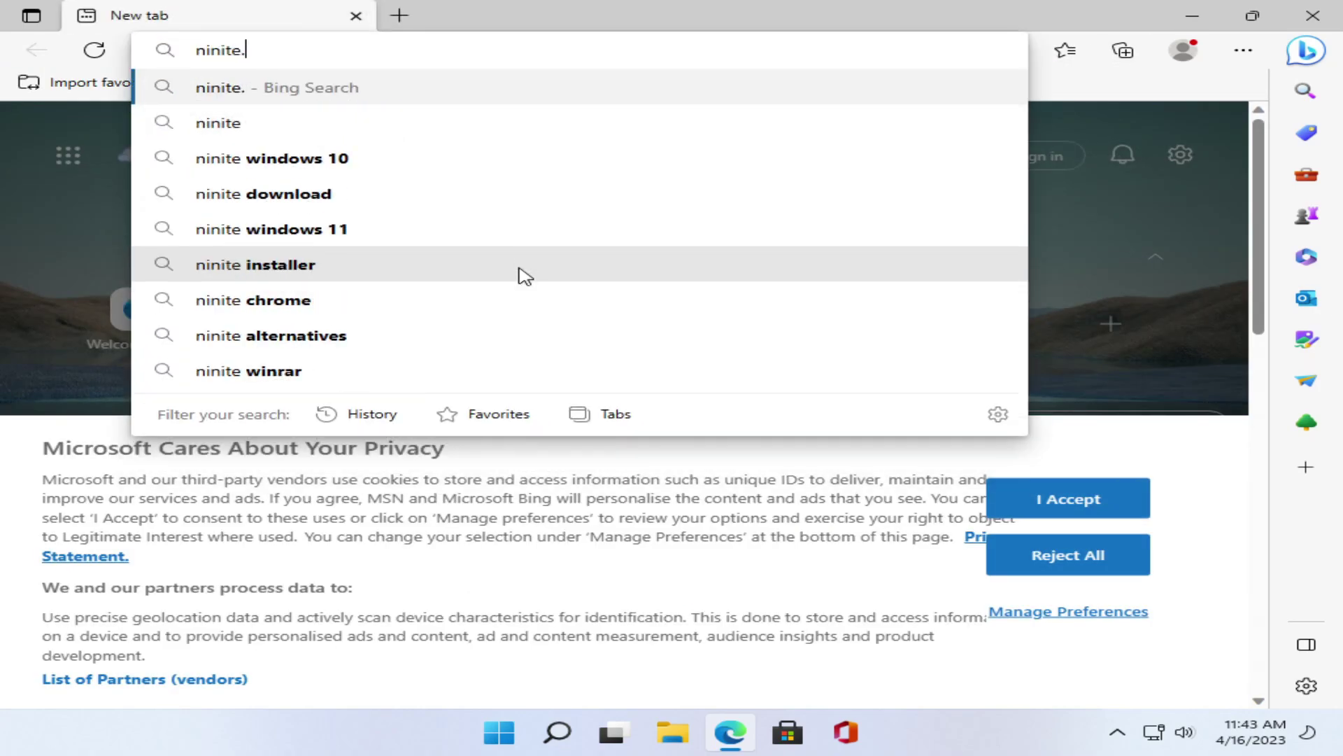
{"action": "key", "text": "Return"}
{"action": "scroll", "coordinate": [570, 284], "scroll_direction": "down", "scroll_amount": 5}
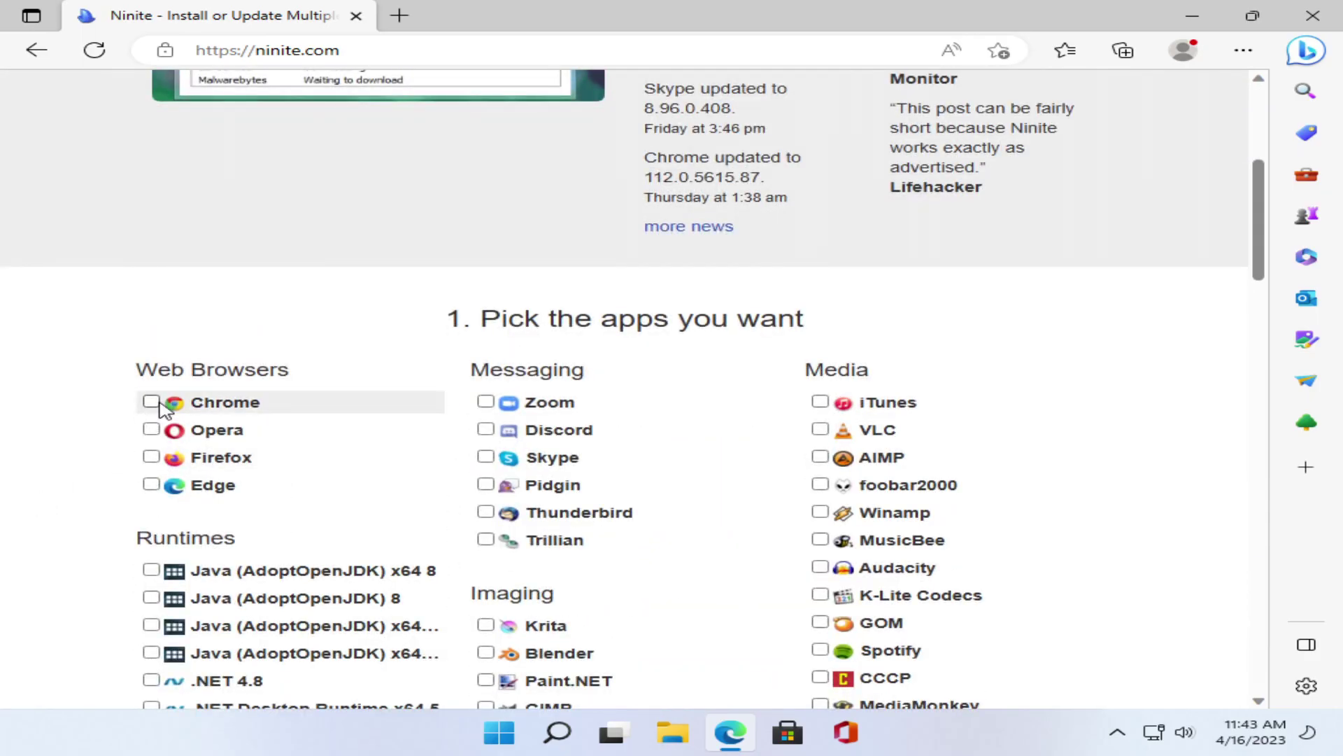
{"action": "scroll", "coordinate": [462, 420], "scroll_direction": "down", "scroll_amount": 1}
{"action": "scroll", "coordinate": [462, 420], "scroll_direction": "down", "scroll_amount": 8}
{"action": "scroll", "coordinate": [7, 420], "scroll_direction": "up", "scroll_amount": 8}
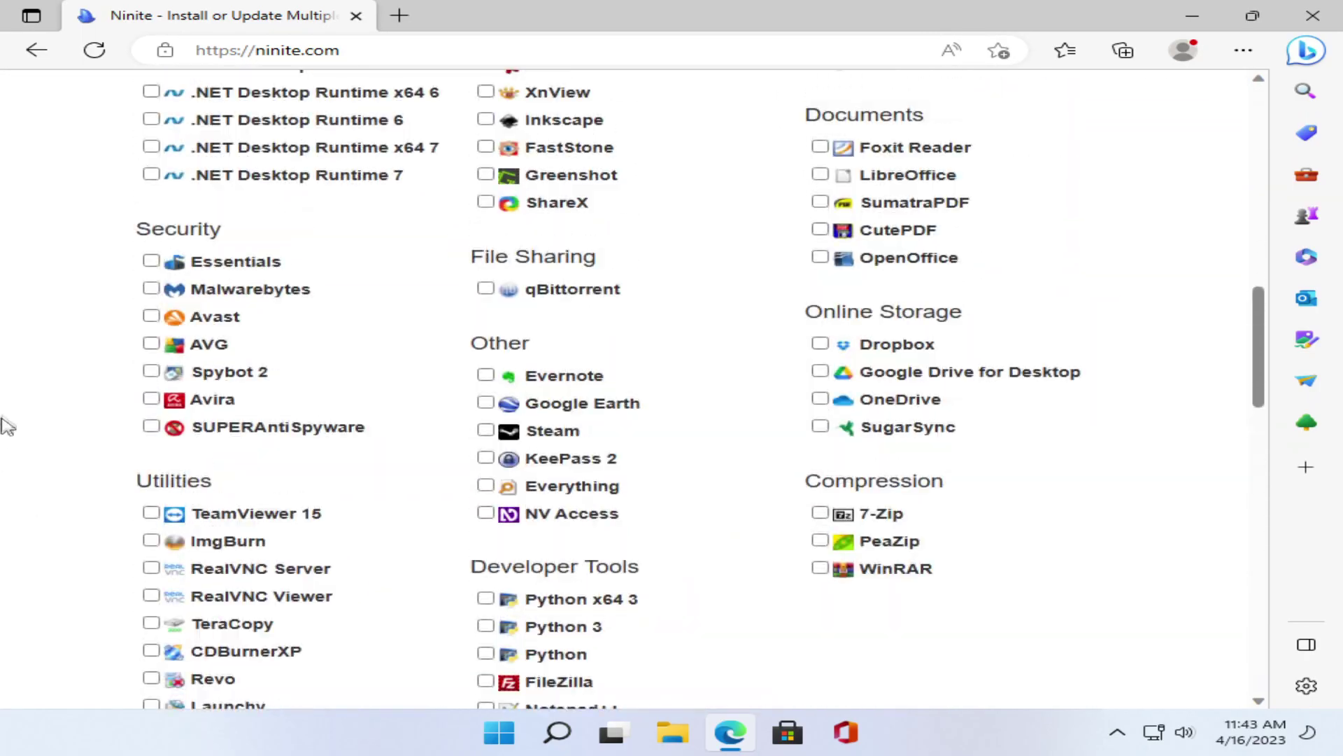
{"action": "scroll", "coordinate": [163, 487], "scroll_direction": "down", "scroll_amount": 6}
{"action": "scroll", "coordinate": [162, 488], "scroll_direction": "down", "scroll_amount": 4}
{"action": "left_click", "coordinate": [821, 321]}
{"action": "scroll", "coordinate": [879, 529], "scroll_direction": "down", "scroll_amount": 6}
{"action": "left_click", "coordinate": [558, 463]}
{"action": "left_click", "coordinate": [755, 137]}
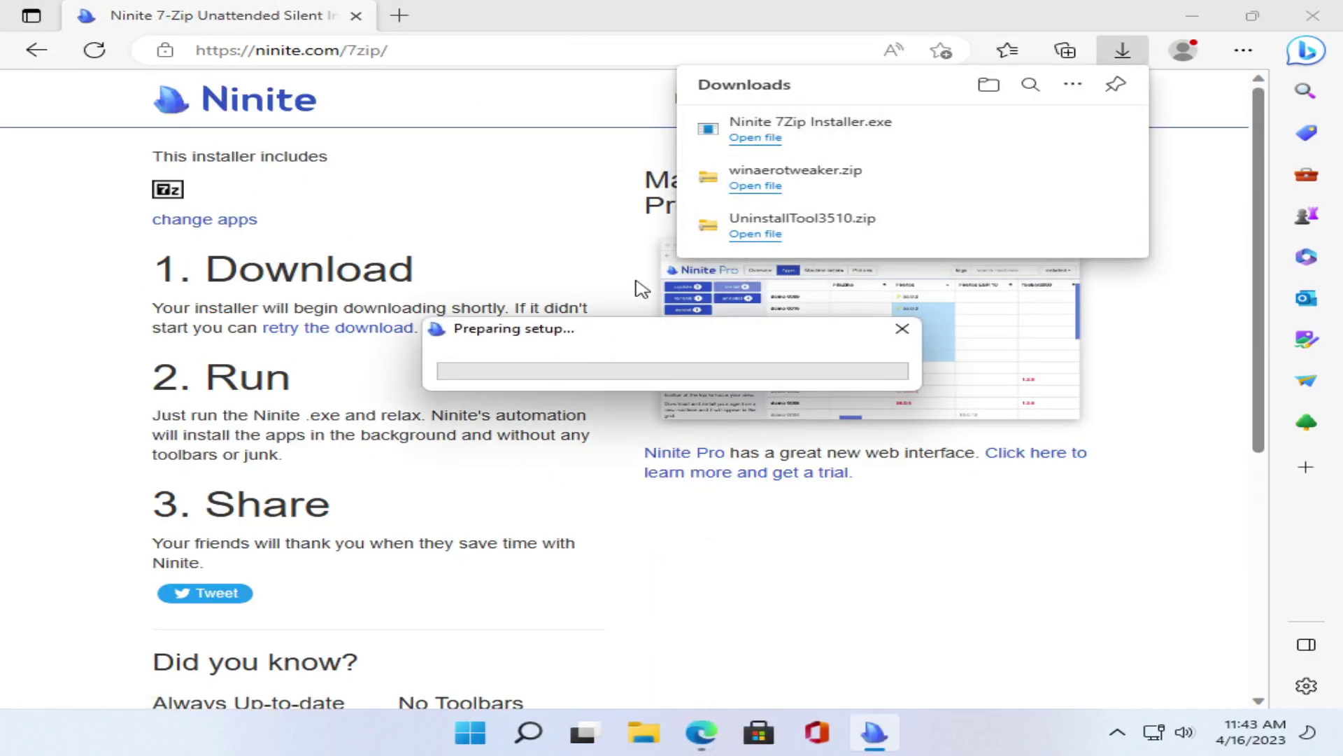
{"action": "left_click", "coordinate": [537, 525]}
- Add Firefox, then download and run the Ninite 7-Zip and Firefox installer
{"action": "left_click", "coordinate": [43, 53]}
{"action": "scroll", "coordinate": [180, 240], "scroll_direction": "up", "scroll_amount": 10}
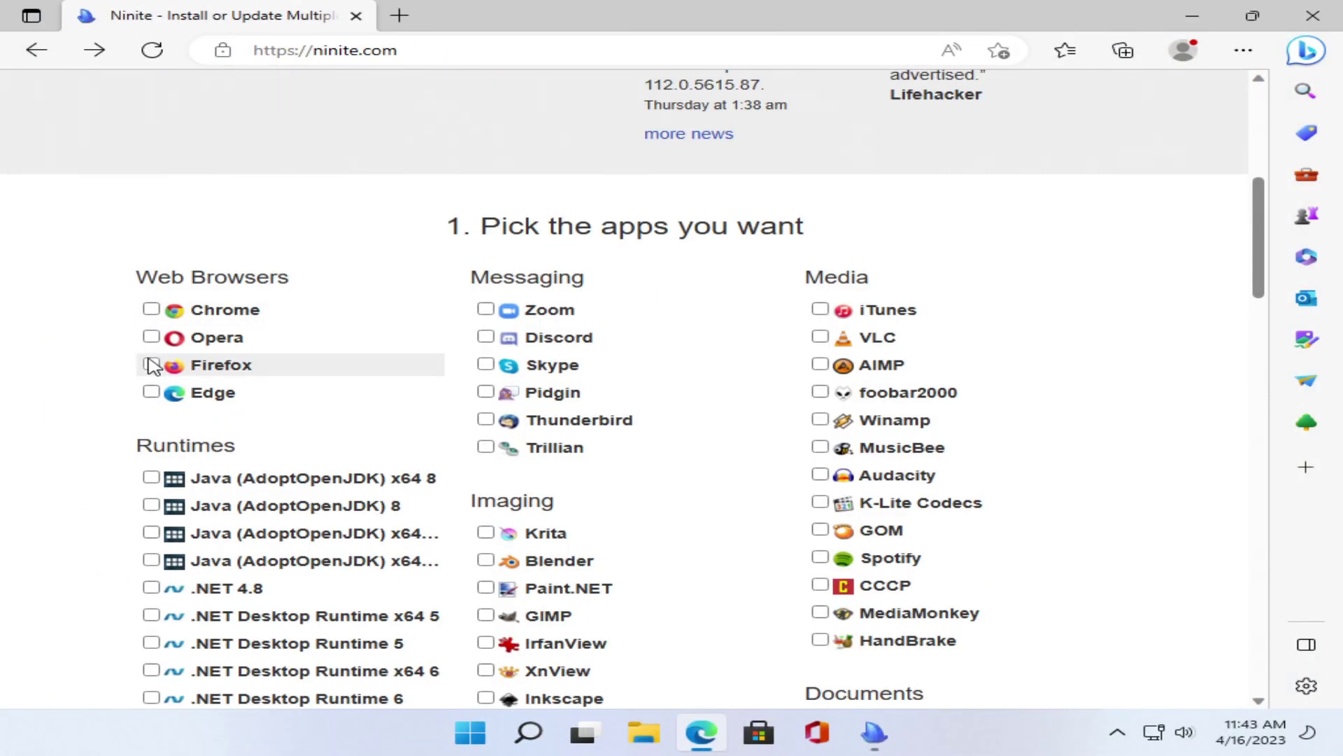
{"action": "left_click", "coordinate": [152, 364]}
{"action": "scroll", "coordinate": [492, 516], "scroll_direction": "down", "scroll_amount": 12}
{"action": "left_click", "coordinate": [642, 331]}
{"action": "left_click", "coordinate": [755, 137]}
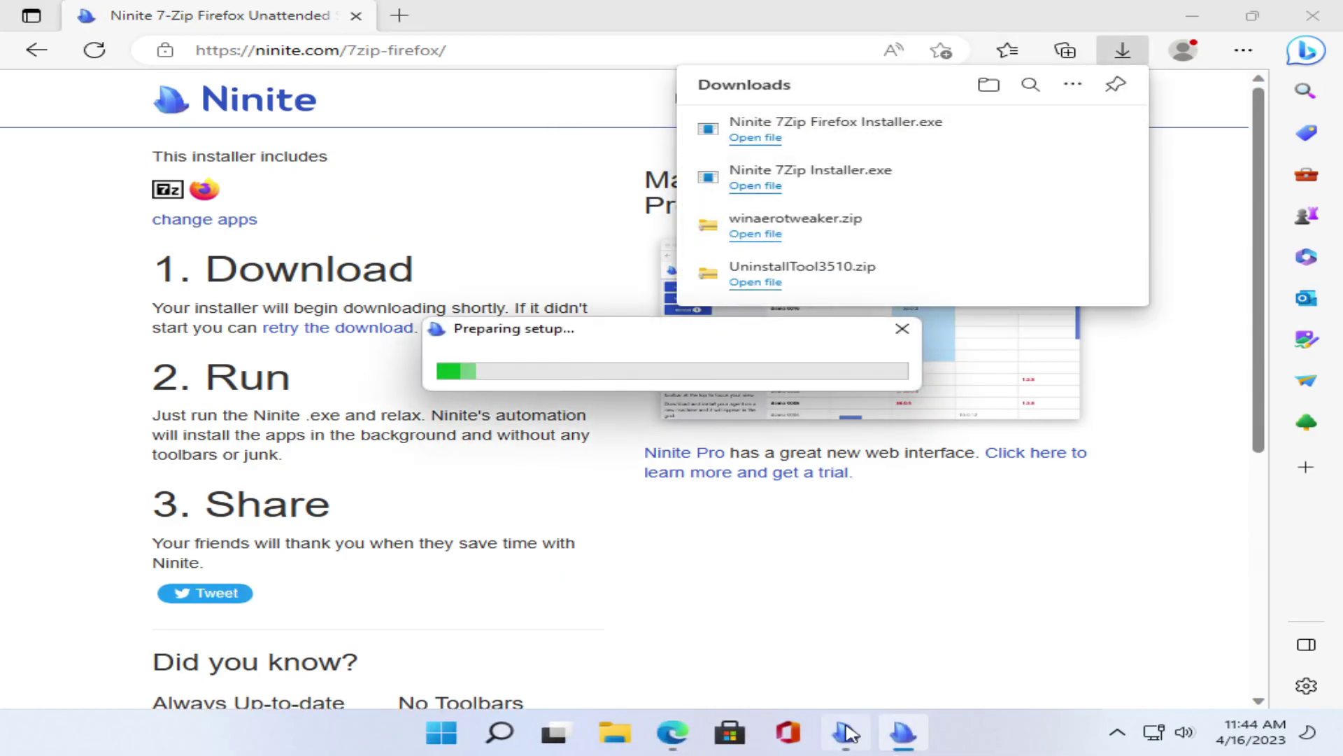
{"action": "left_click", "coordinate": [539, 523]}
{"action": "left_click", "coordinate": [371, 300]}
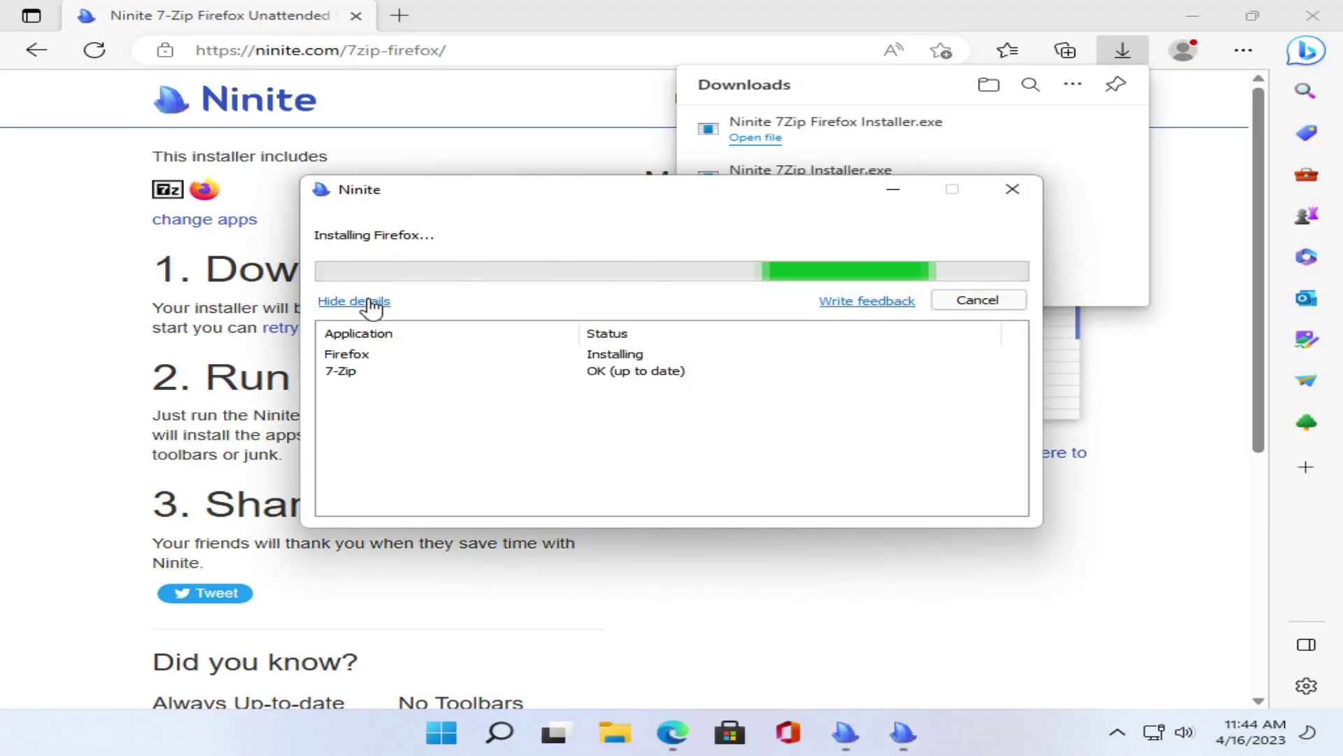
- Close Edge and the installer, finish Firefox's welcome setup skipping import and sync, then open File Explorer
{"action": "left_click", "coordinate": [1304, 10]}
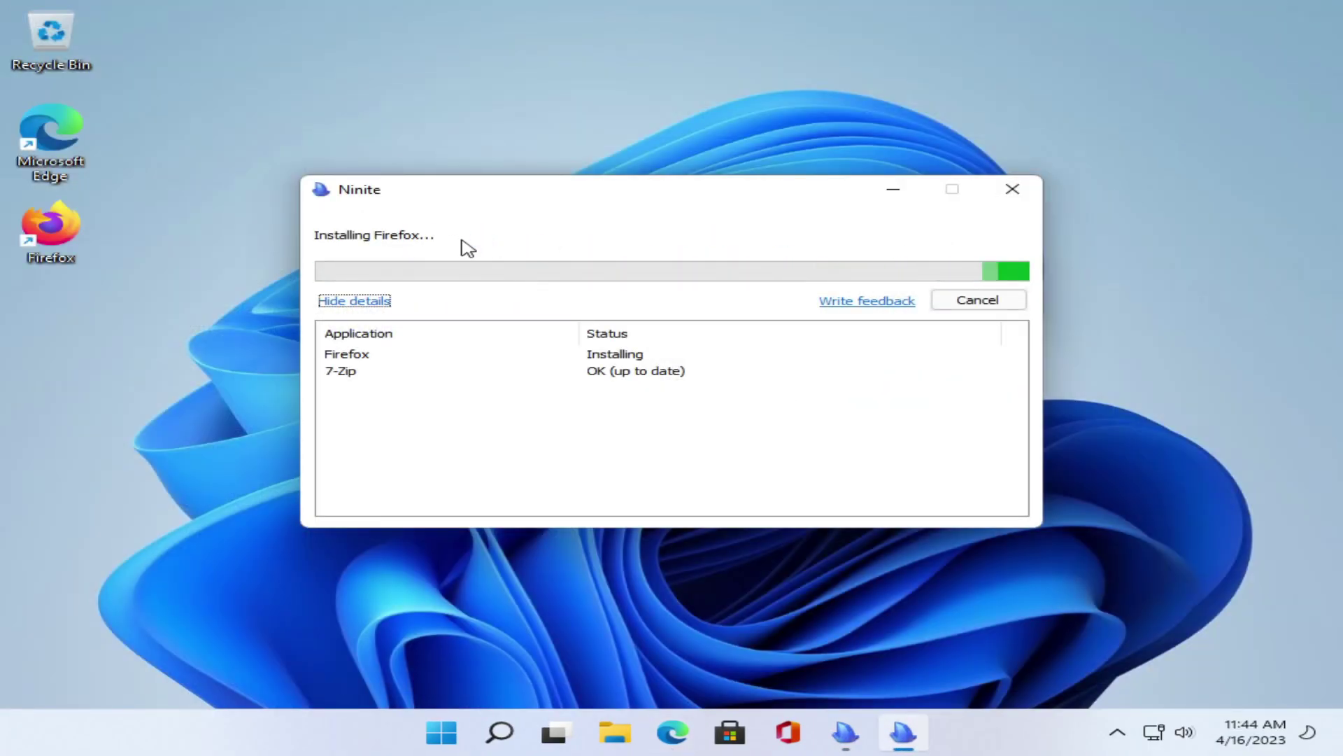
{"action": "left_click", "coordinate": [982, 300]}
{"action": "double_click", "coordinate": [75, 240]}
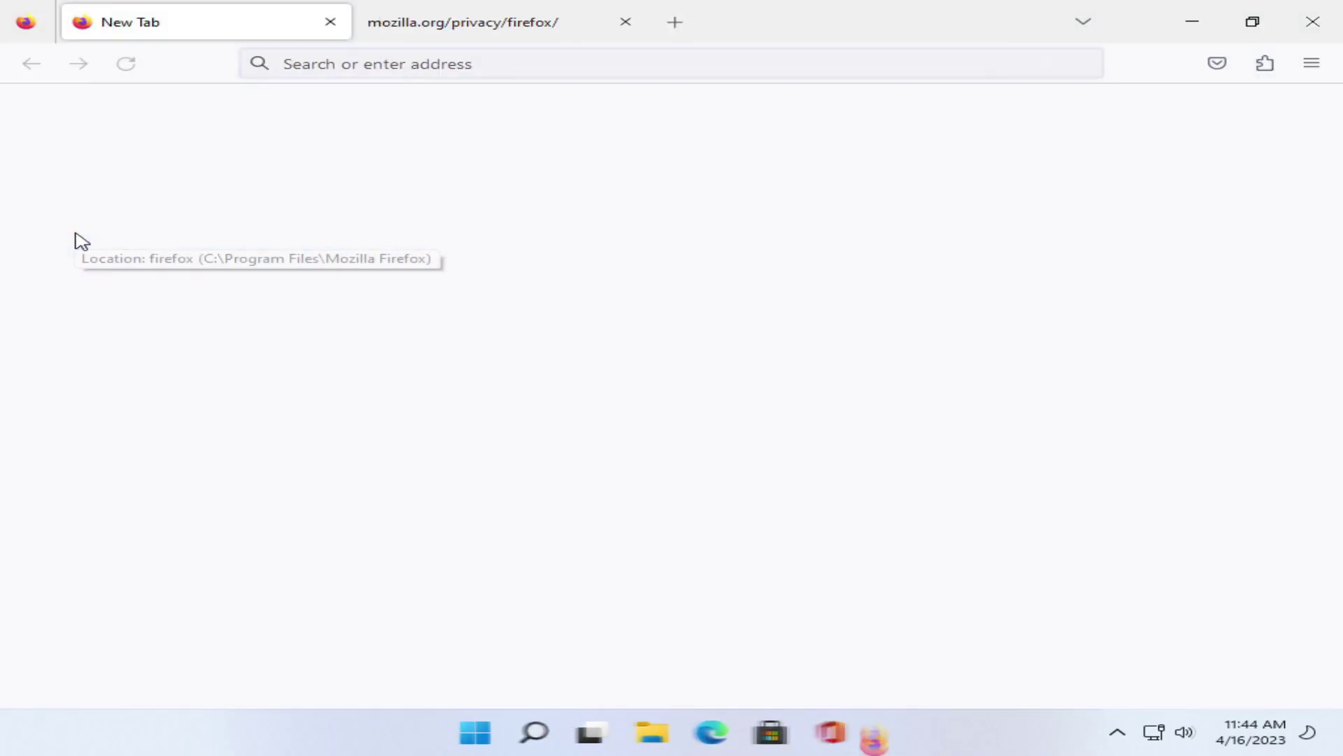
{"action": "left_click", "coordinate": [728, 459]}
{"action": "left_click", "coordinate": [792, 507]}
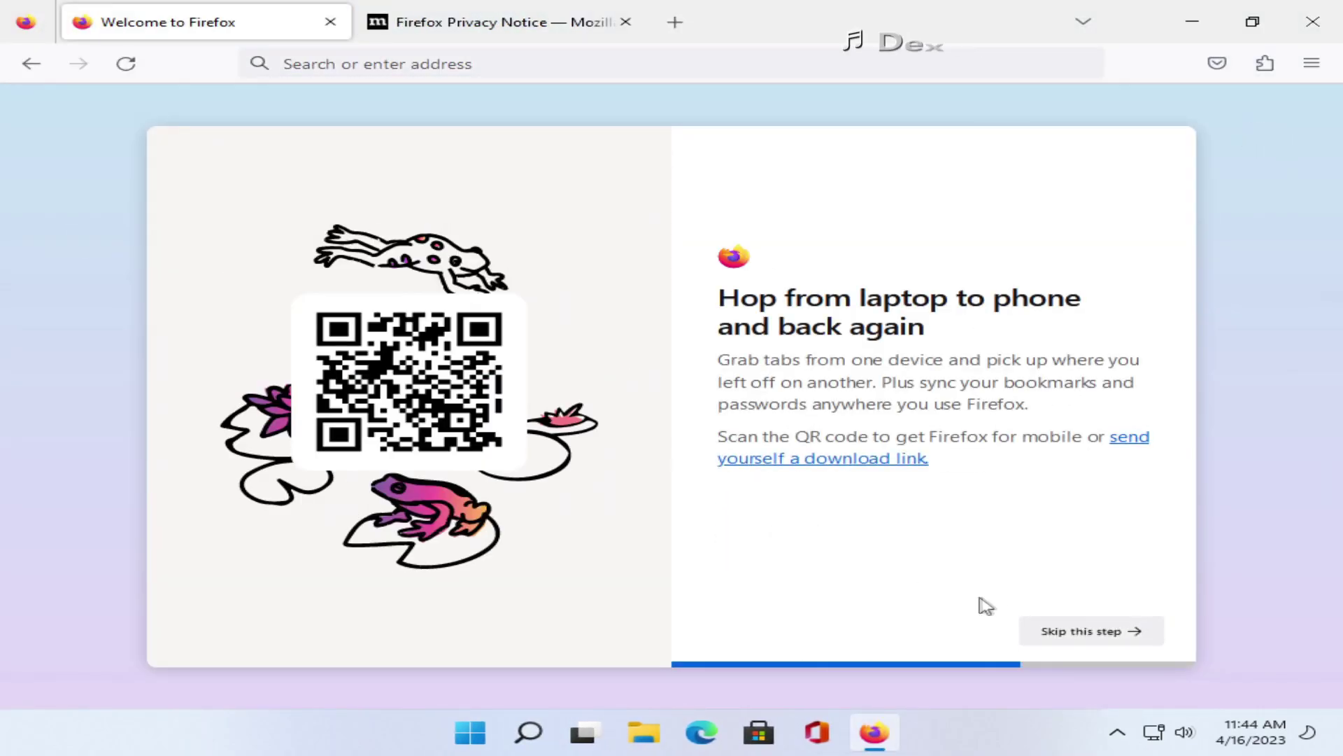
{"action": "left_click", "coordinate": [1051, 633]}
{"action": "left_click", "coordinate": [818, 500]}
{"action": "left_click", "coordinate": [331, 22]}
{"action": "left_click", "coordinate": [331, 22]}
{"action": "right_click", "coordinate": [503, 275]}
{"action": "key", "text": "super+e"}
- Extract the winaerotweaker and UninstallTool3510 archives in Downloads with 7-Zip
{"action": "left_click", "coordinate": [264, 304]}
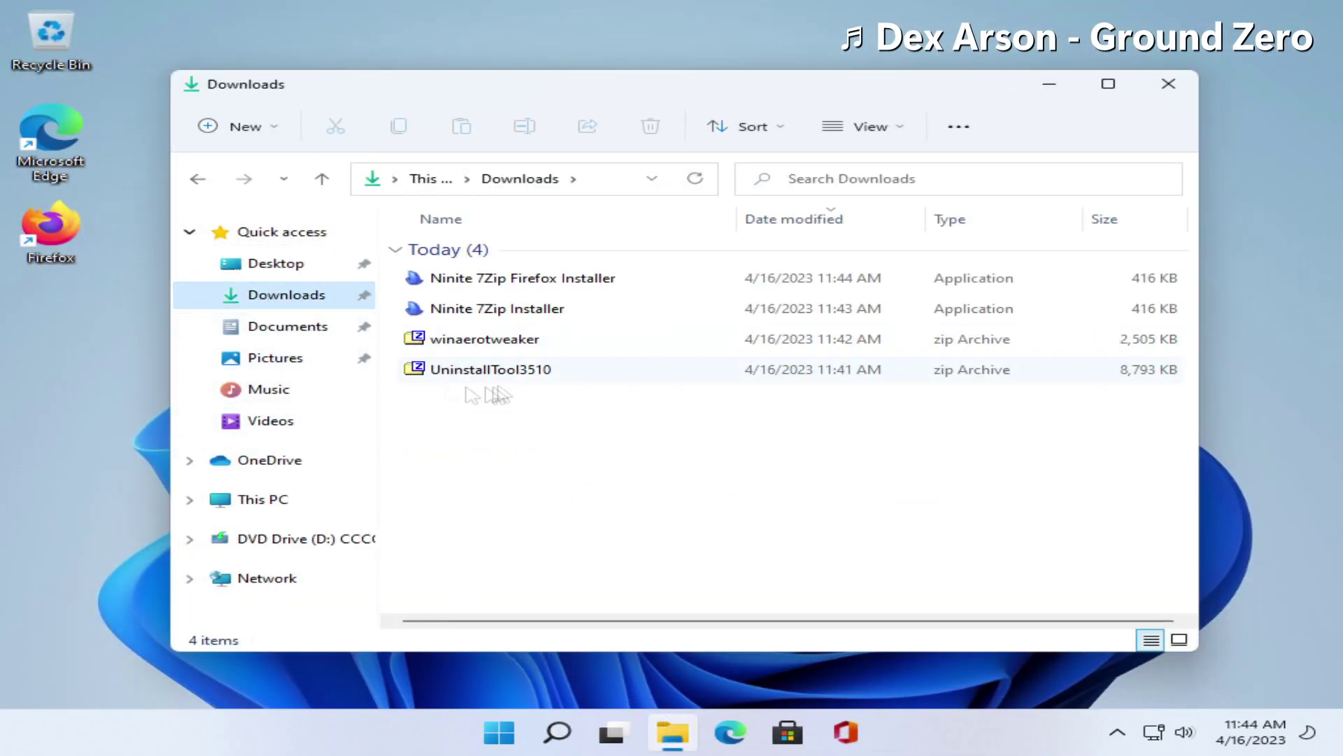
{"action": "right_click", "coordinate": [411, 345]}
{"action": "left_click", "coordinate": [481, 609]}
{"action": "mouse_move", "coordinate": [611, 282]}
{"action": "left_click", "coordinate": [922, 369]}
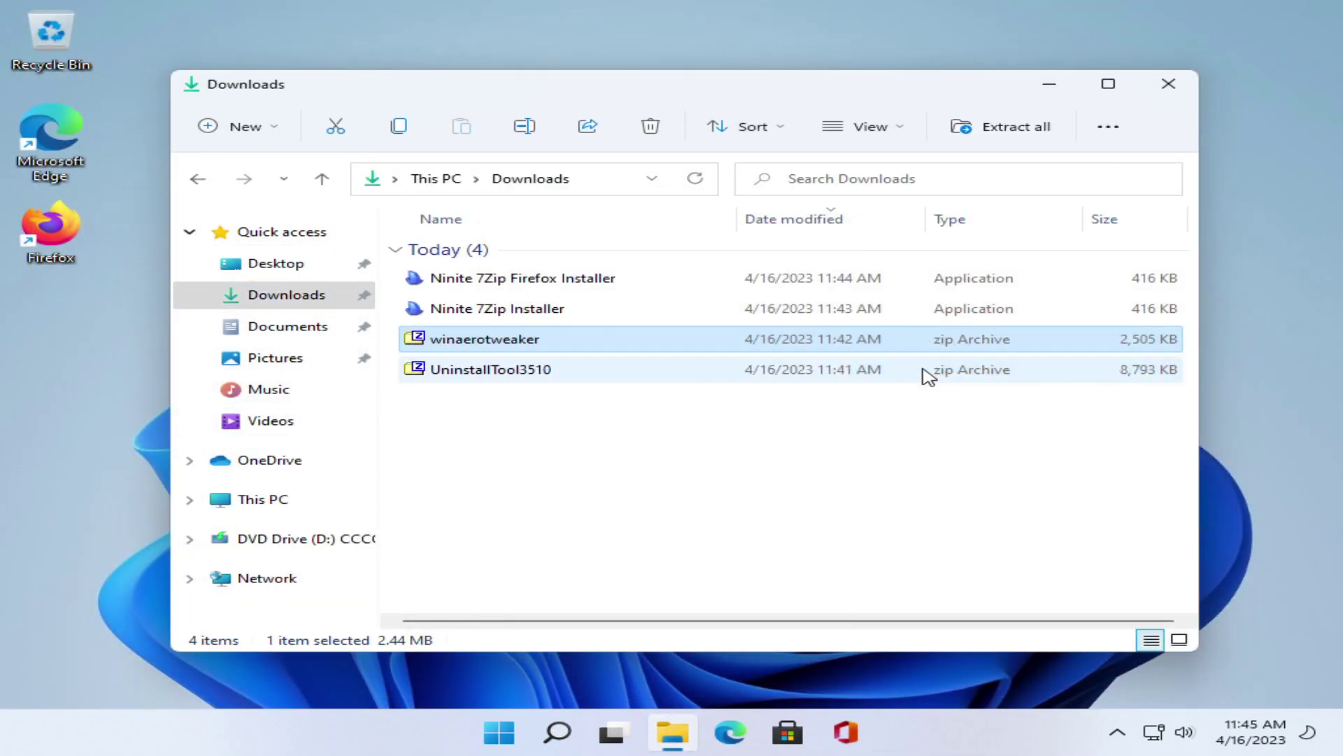
{"action": "right_click", "coordinate": [463, 404]}
{"action": "left_click", "coordinate": [530, 591]}
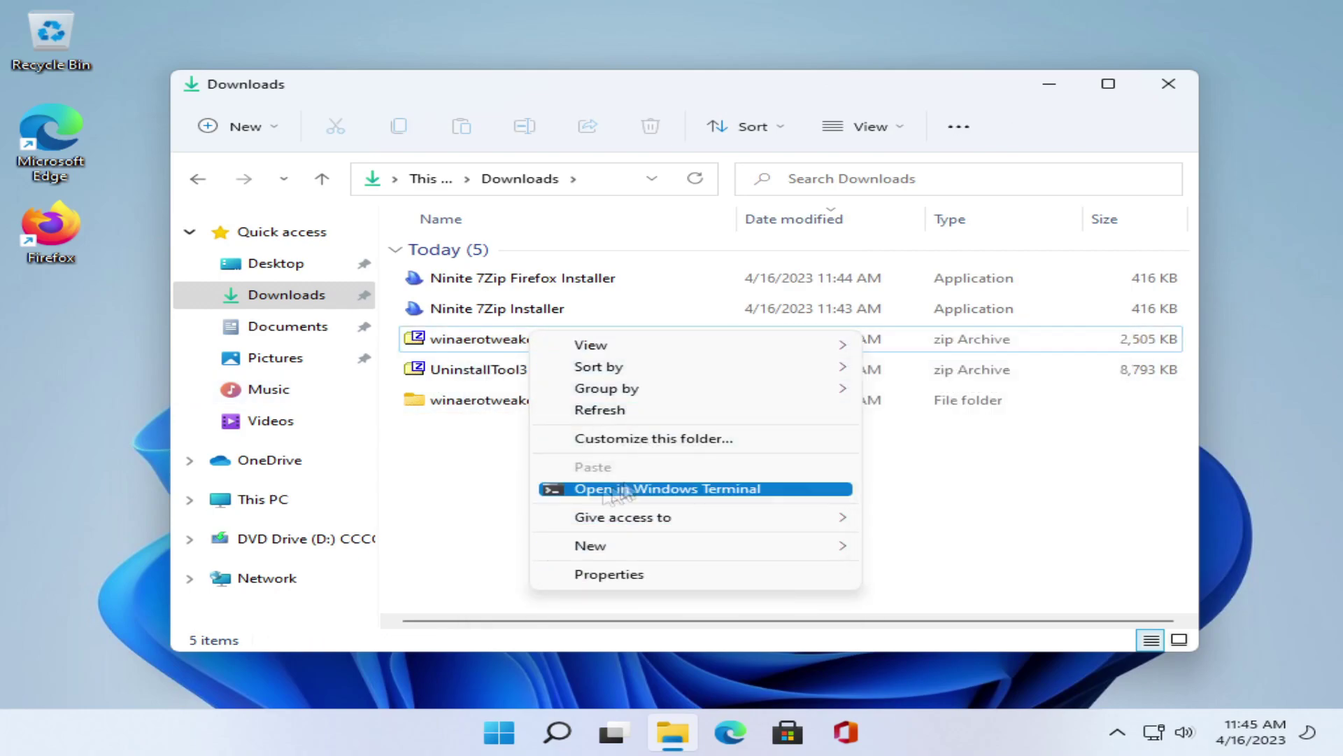
{"action": "right_click", "coordinate": [455, 370]}
{"action": "left_click", "coordinate": [520, 621]}
{"action": "mouse_move", "coordinate": [658, 282]}
{"action": "left_click", "coordinate": [243, 373]}
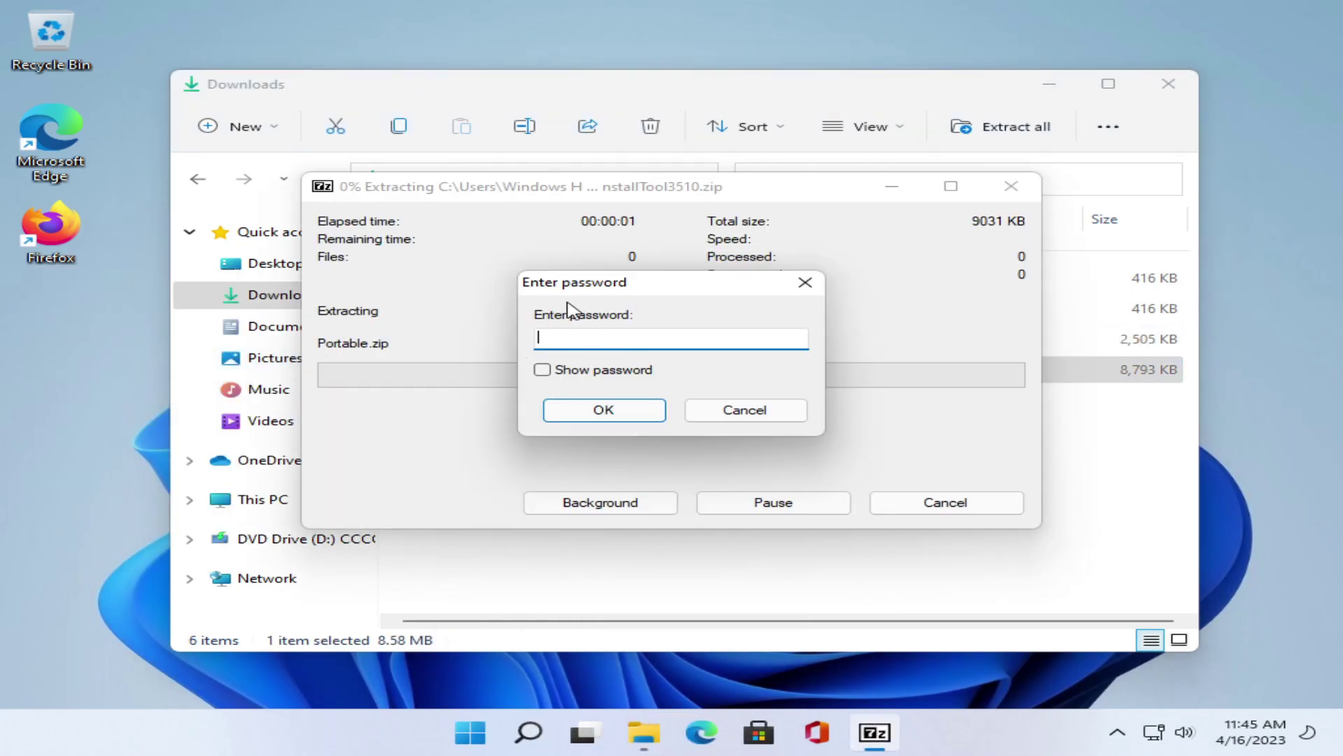
{"action": "key", "text": "Return"}
- Launch the Winaero Tweaker setup, then install Uninstall Tool 3.5.10 through its setup wizard
{"action": "double_click", "coordinate": [436, 402]}
{"action": "double_click", "coordinate": [441, 278]}
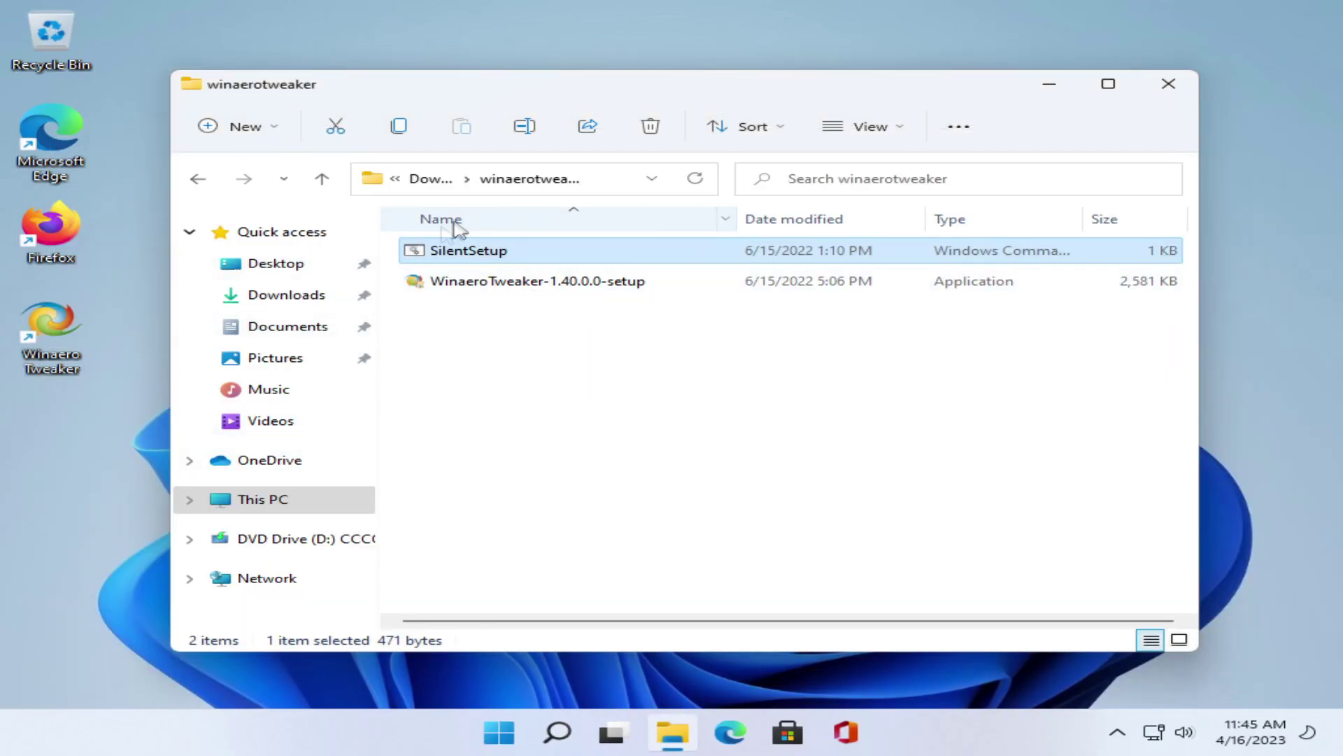
{"action": "key", "text": "BackSpace"}
{"action": "double_click", "coordinate": [476, 399]}
{"action": "double_click", "coordinate": [475, 346]}
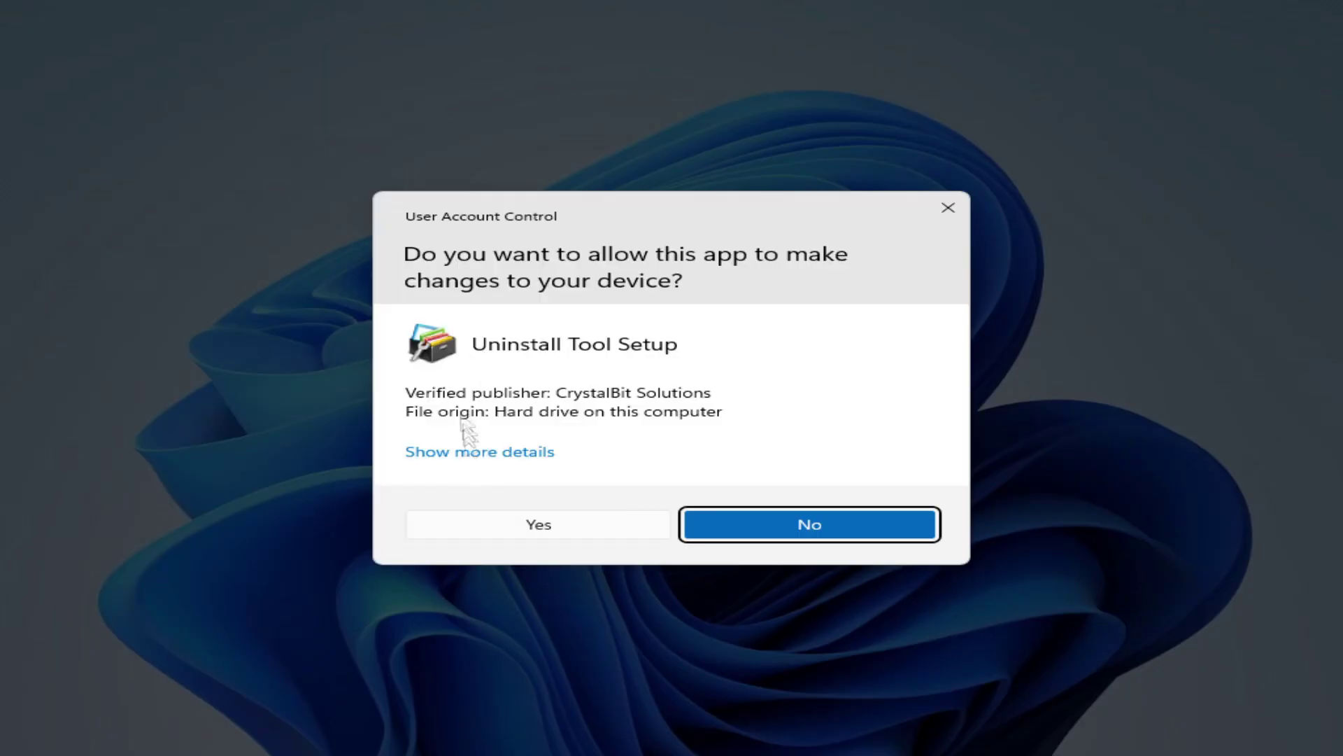
{"action": "left_click", "coordinate": [539, 525]}
{"action": "left_click", "coordinate": [821, 521]}
{"action": "left_click", "coordinate": [434, 480]}
{"action": "left_click", "coordinate": [821, 521]}
{"action": "left_click", "coordinate": [822, 521]}
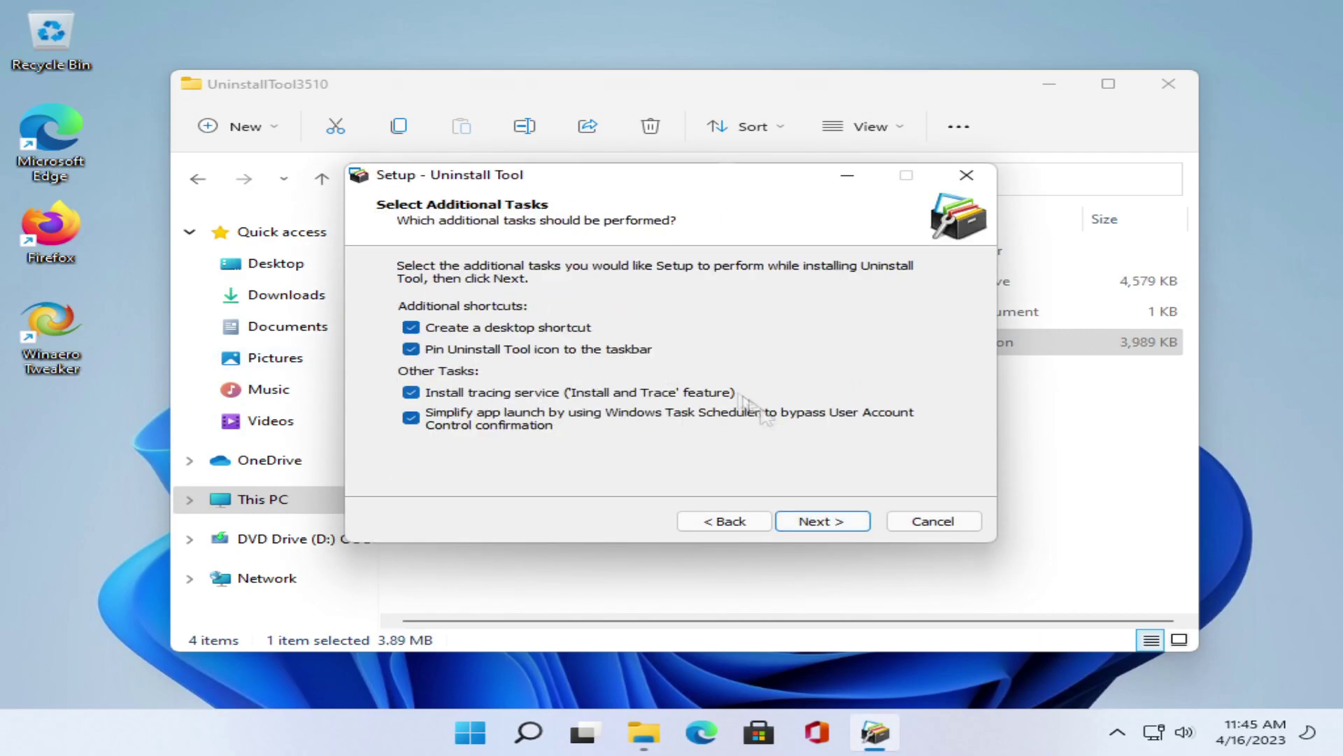
{"action": "left_click", "coordinate": [815, 522]}
{"action": "left_click", "coordinate": [805, 521]}
{"action": "left_click", "coordinate": [815, 520]}
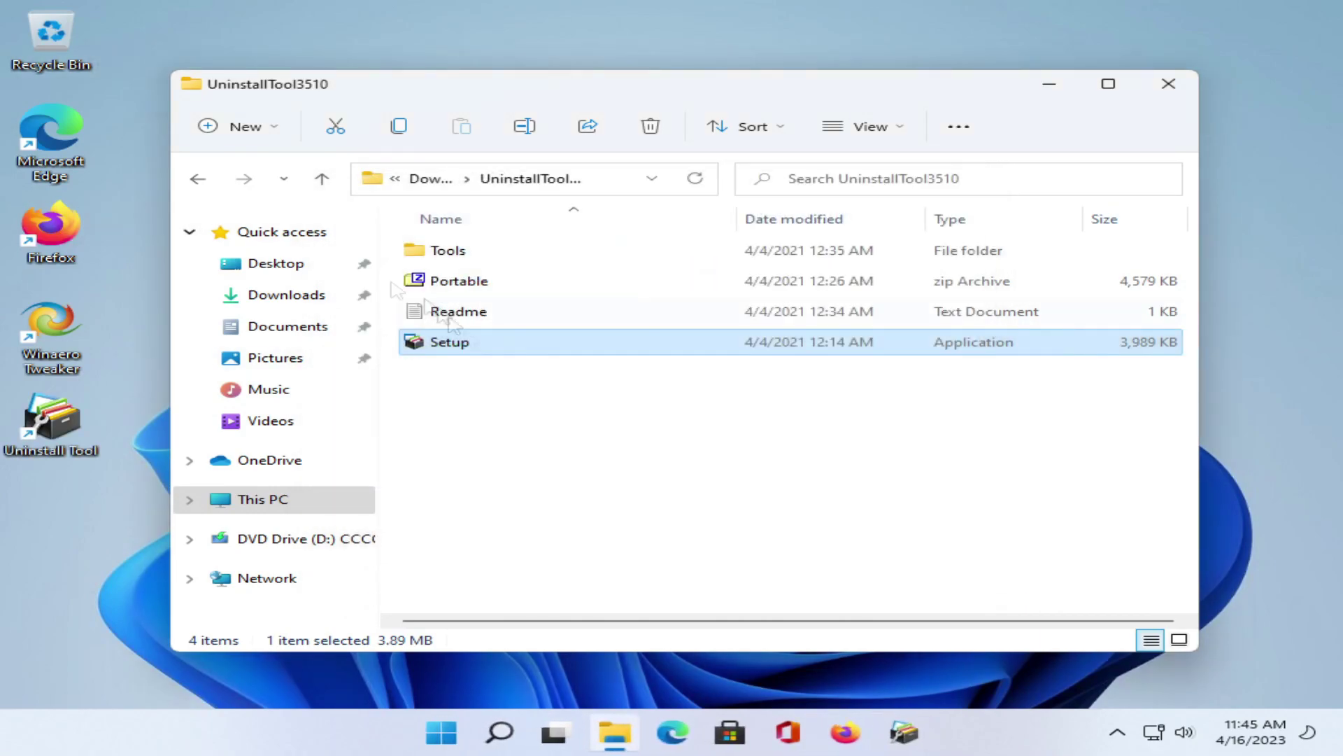
- Move the three files from the Tools folder into the Uninstall Tool install folder
{"action": "right_click", "coordinate": [60, 435]}
{"action": "left_click", "coordinate": [136, 227]}
{"action": "left_click_drag", "start_coordinate": [630, 108], "coordinate": [486, 286]}
{"action": "double_click", "coordinate": [483, 259]}
{"action": "left_click_drag", "start_coordinate": [481, 367], "coordinate": [411, 206]}
{"action": "left_click", "coordinate": [336, 126]}
{"action": "left_click", "coordinate": [1169, 83]}
{"action": "left_click", "coordinate": [354, 326]}
{"action": "left_click_drag", "start_coordinate": [381, 283], "coordinate": [456, 109]}
- Run the cleanup script as administrator from the Uninstall Tool folder
{"action": "right_click", "coordinate": [401, 370]}
{"action": "left_click", "coordinate": [398, 369]}
{"action": "right_click", "coordinate": [379, 369]}
{"action": "left_click", "coordinate": [522, 459]}
{"action": "left_click_drag", "start_coordinate": [508, 408], "coordinate": [401, 361]}
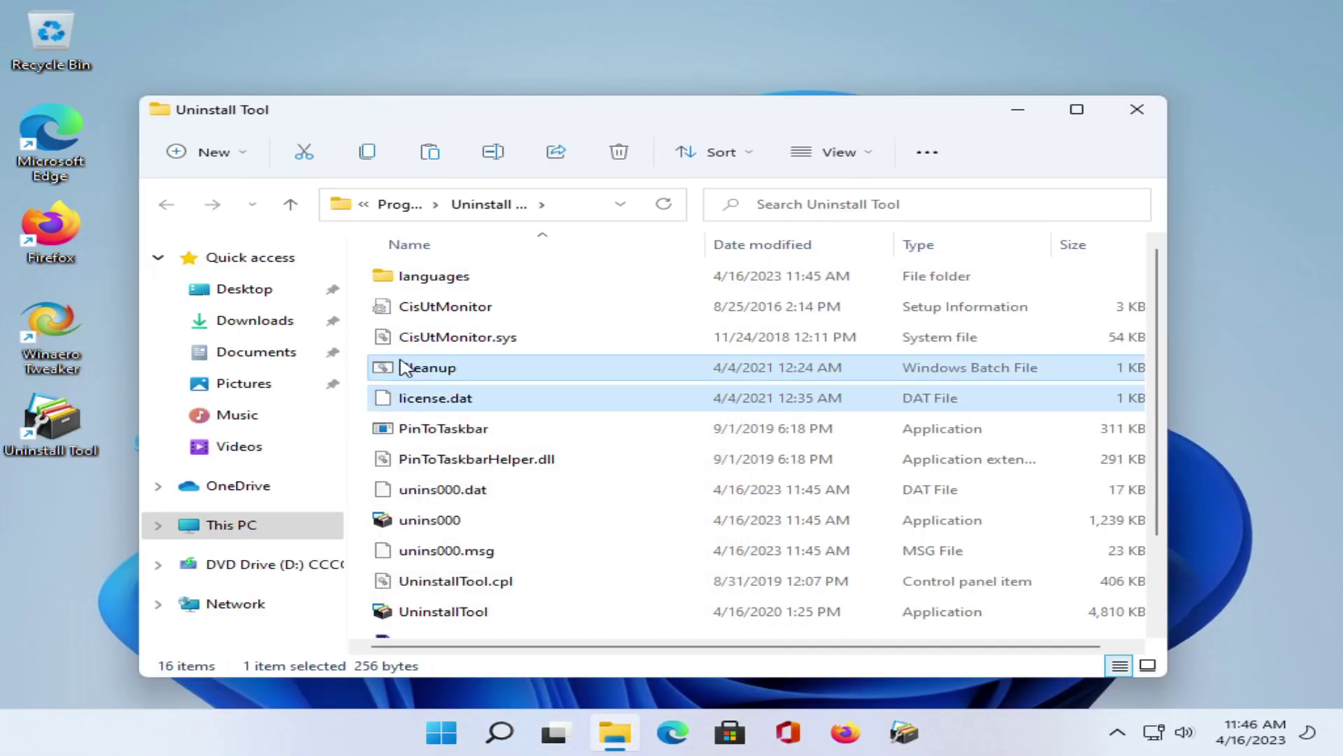
{"action": "right_click", "coordinate": [401, 362]}
{"action": "left_click", "coordinate": [256, 352]}
{"action": "left_click", "coordinate": [166, 205]}
{"action": "right_click", "coordinate": [411, 371]}
{"action": "left_click", "coordinate": [498, 467]}
{"action": "left_click", "coordinate": [532, 490]}
{"action": "key", "text": "Return"}
{"action": "left_click", "coordinate": [1137, 110]}
- Launch Uninstall Tool and select Microsoft Edge to view its details
{"action": "double_click", "coordinate": [44, 421]}
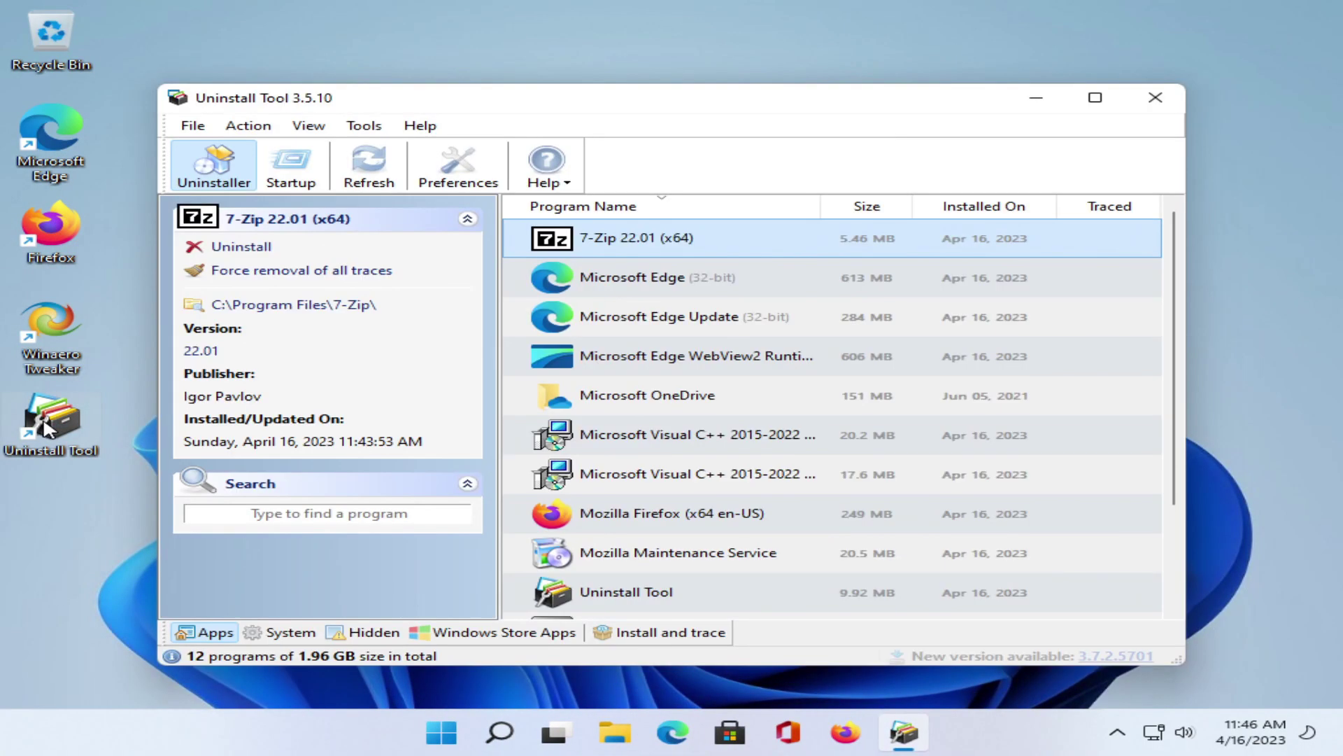
{"action": "left_click", "coordinate": [632, 277]}
{"action": "left_click", "coordinate": [658, 316], "text": "ctrl"}
{"action": "left_click", "coordinate": [648, 394], "text": "ctrl"}
{"action": "left_click", "coordinate": [630, 356], "text": "ctrl"}
{"action": "scroll", "coordinate": [594, 483], "scroll_direction": "down", "scroll_amount": 1}
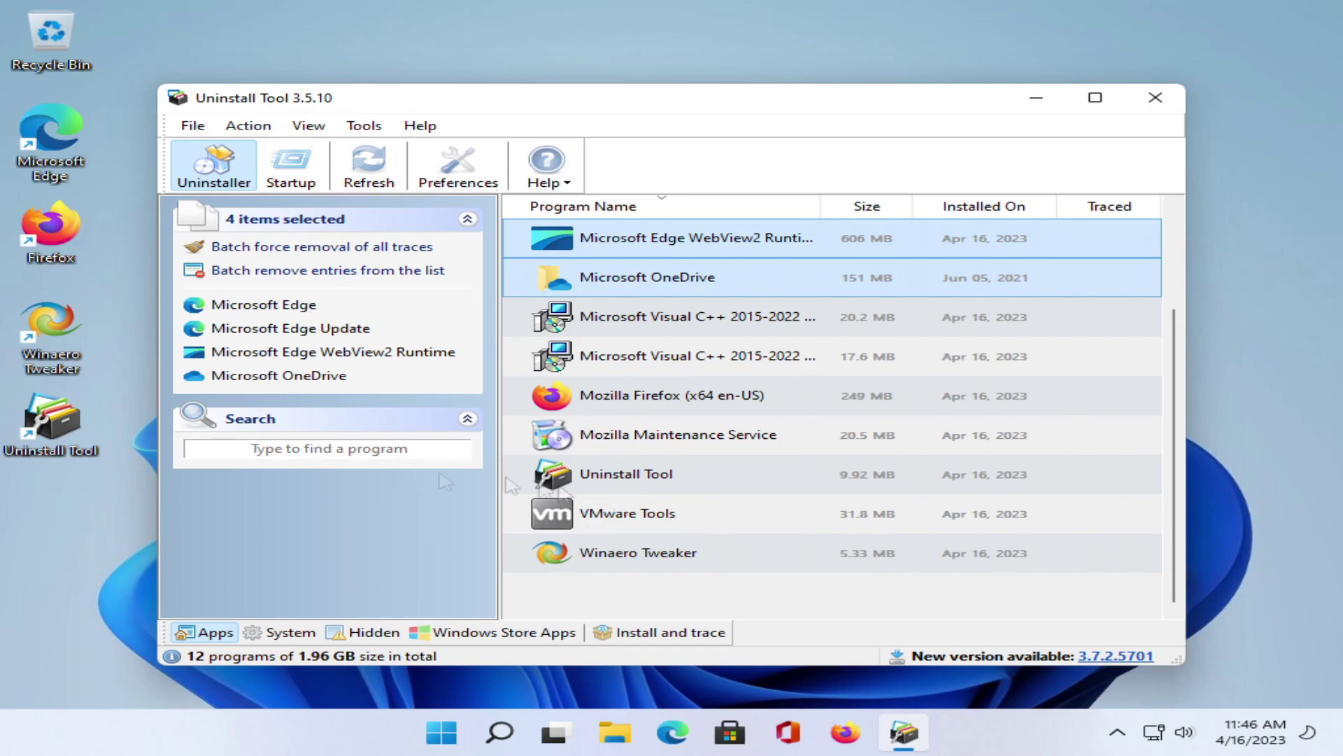
{"action": "scroll", "coordinate": [602, 335], "scroll_direction": "up", "scroll_amount": 1}
{"action": "left_click", "coordinate": [619, 318], "text": "ctrl"}
{"action": "left_click", "coordinate": [614, 366], "text": "ctrl"}
{"action": "left_click", "coordinate": [615, 395], "text": "ctrl"}
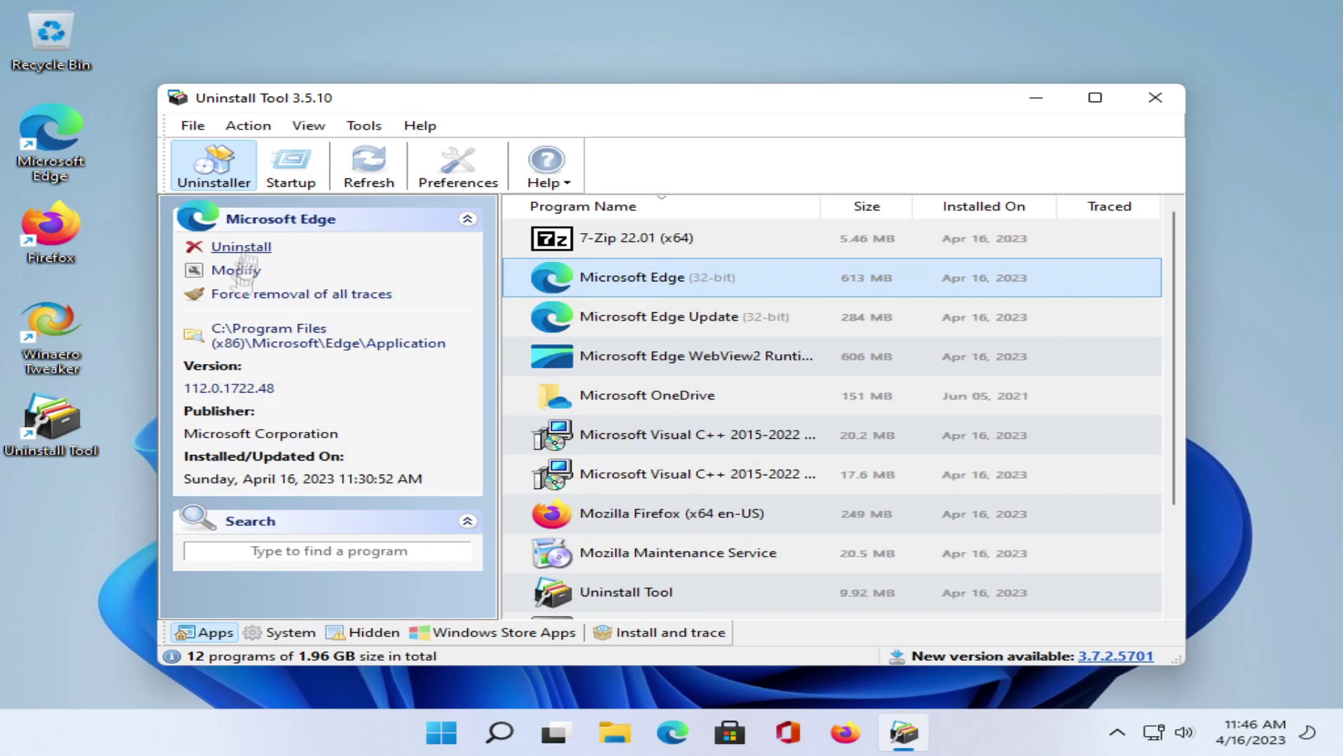
{"action": "key", "text": "Down"}
{"action": "key", "text": "Down"}
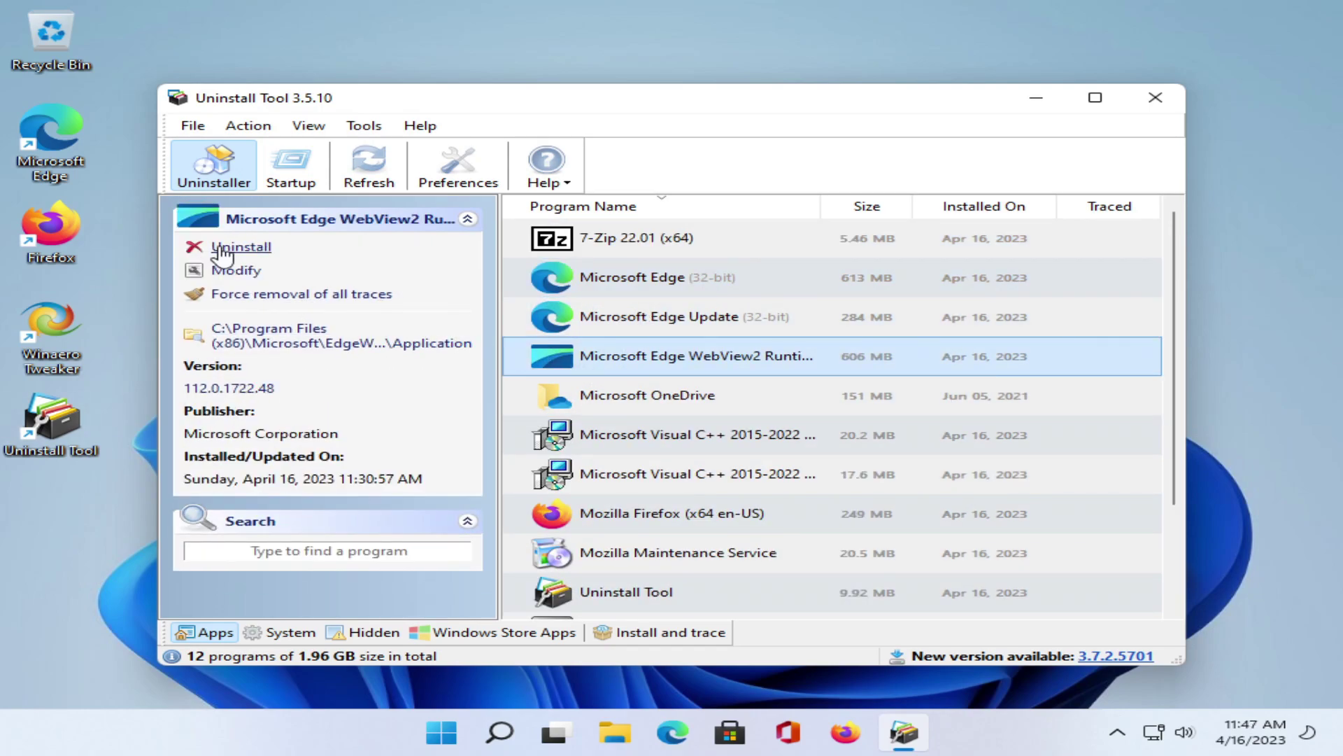
{"action": "key", "text": "Up"}
{"action": "key", "text": "Up"}
- Force-remove Microsoft Edge and Microsoft Edge Update, deleting their leftover traces
{"action": "left_click", "coordinate": [632, 334]}
{"action": "left_click", "coordinate": [800, 422]}
{"action": "left_click", "coordinate": [777, 623]}
{"action": "left_click", "coordinate": [881, 443]}
{"action": "left_click", "coordinate": [301, 298]}
{"action": "left_click", "coordinate": [879, 423]}
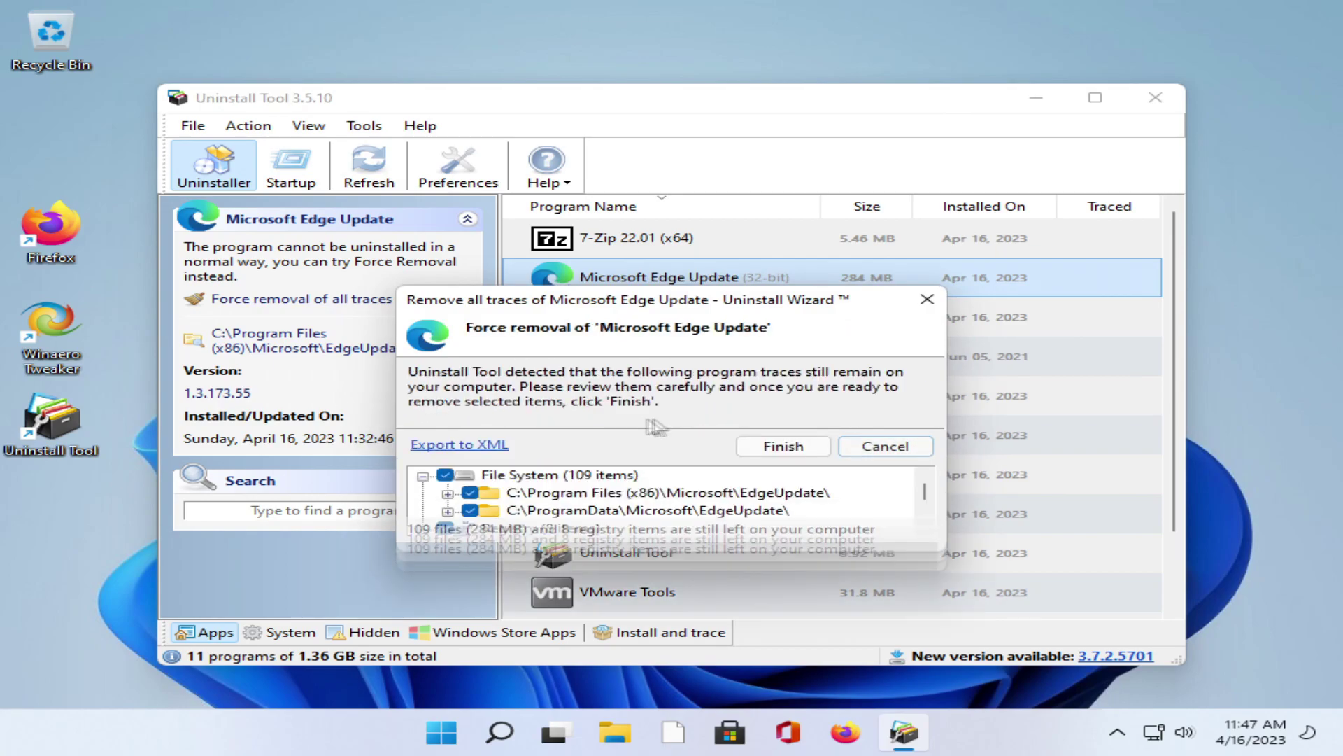
{"action": "left_click", "coordinate": [780, 444]}
{"action": "left_click", "coordinate": [916, 447]}
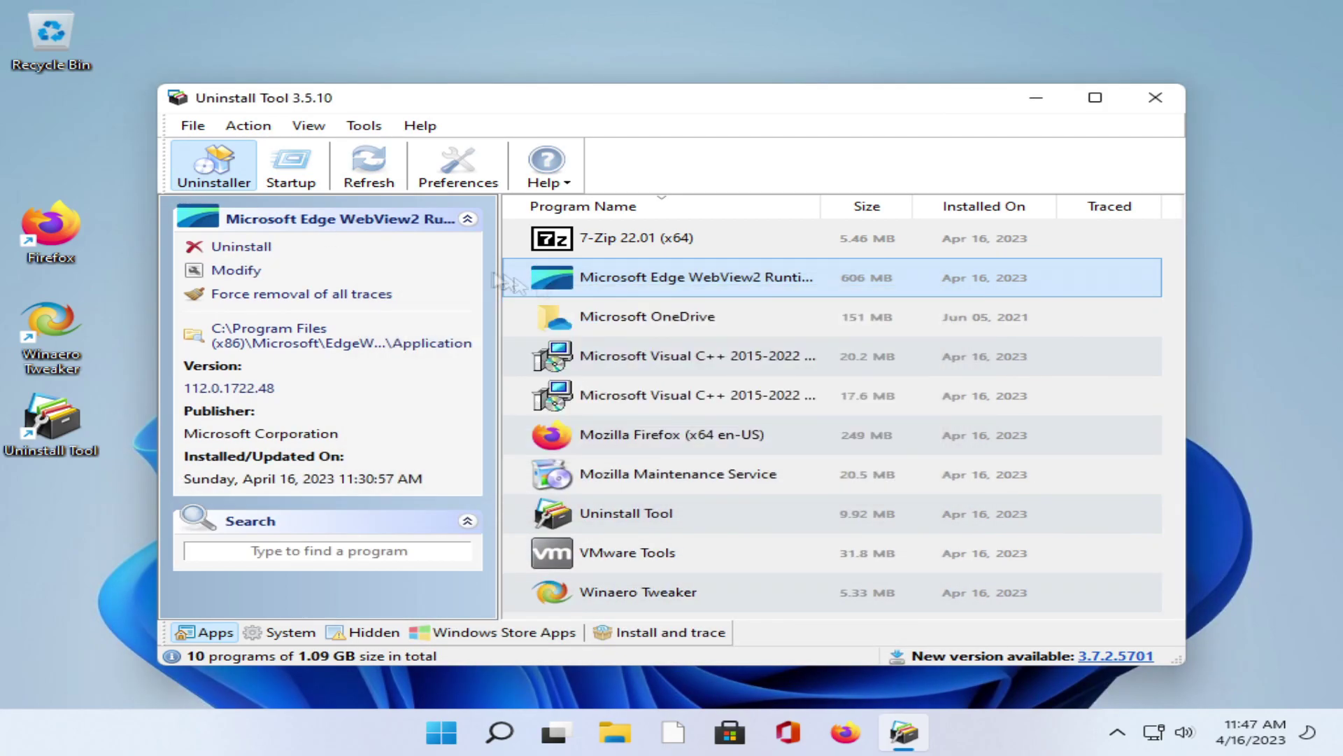
- Force-remove Edge WebView2 Runtime and delete its leftover traces
{"action": "left_click", "coordinate": [384, 294]}
{"action": "left_click", "coordinate": [880, 423]}
{"action": "left_click", "coordinate": [743, 432]}
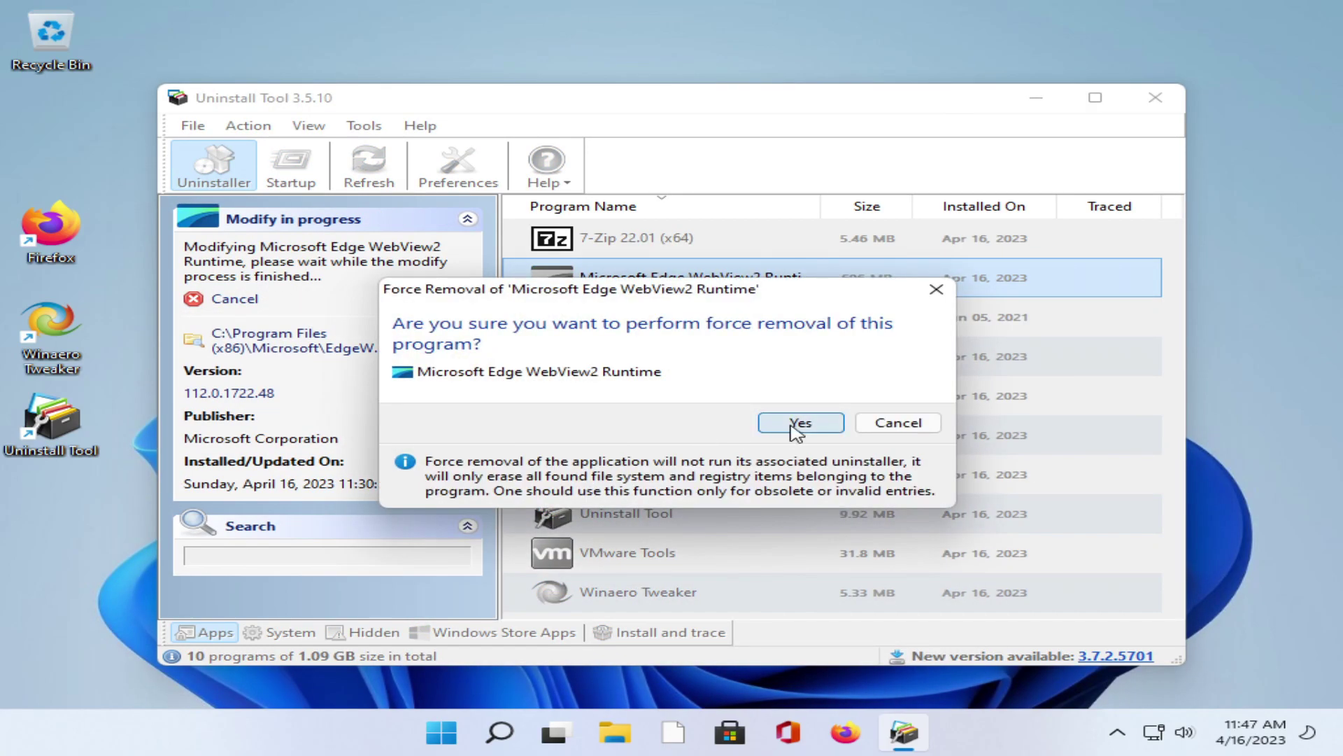
{"action": "left_click", "coordinate": [795, 423]}
{"action": "left_click", "coordinate": [787, 444]}
{"action": "left_click", "coordinate": [868, 445]}
- Uninstall Microsoft OneDrive and delete its leftovers after a deep scan
{"action": "left_click", "coordinate": [246, 247]}
{"action": "left_click", "coordinate": [707, 420]}
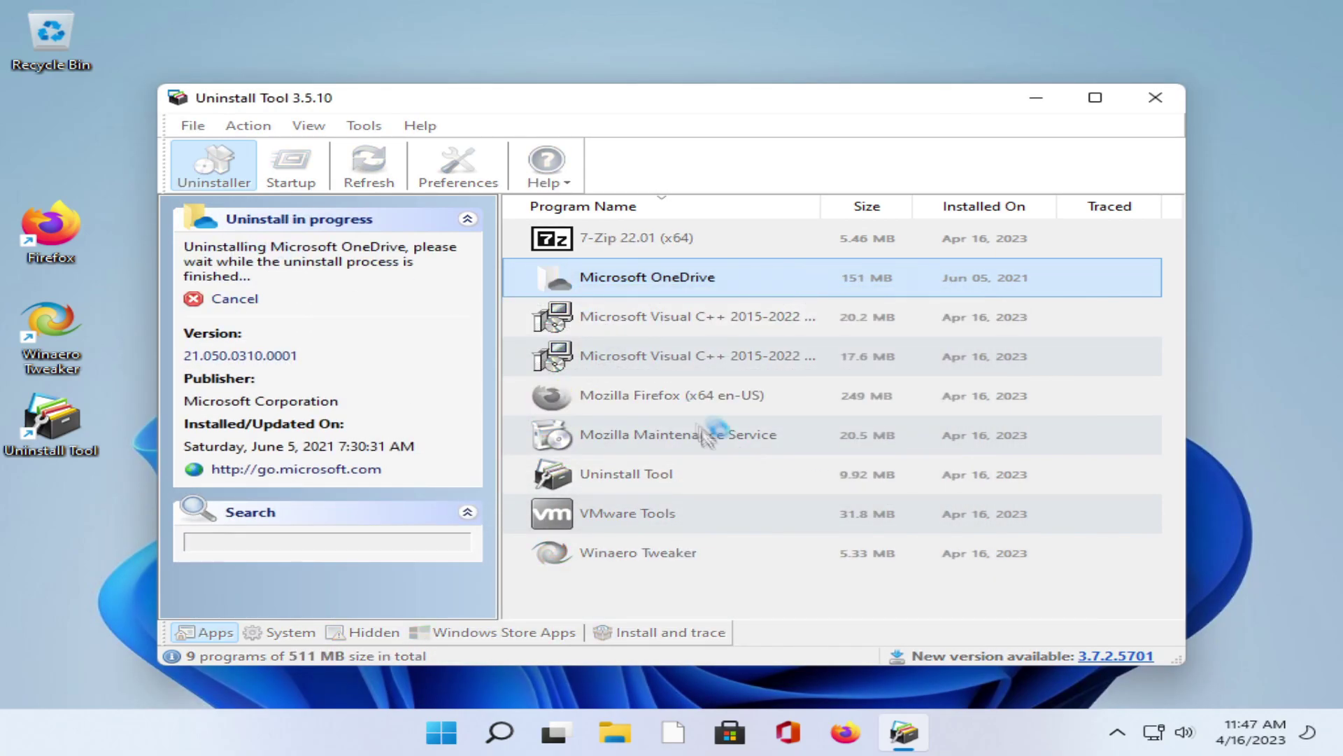
{"action": "left_click", "coordinate": [833, 396]}
{"action": "left_click", "coordinate": [784, 446]}
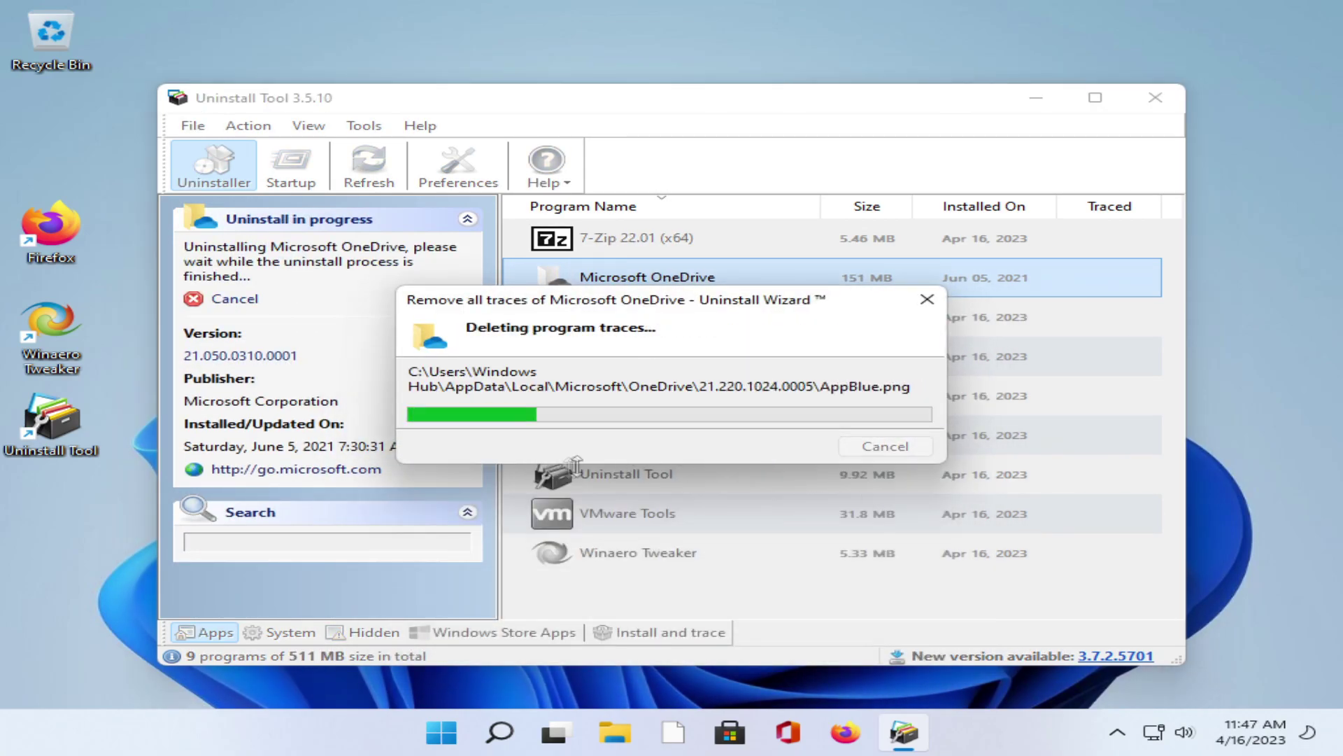
{"action": "left_click", "coordinate": [1008, 469]}
{"action": "left_click", "coordinate": [284, 632]}
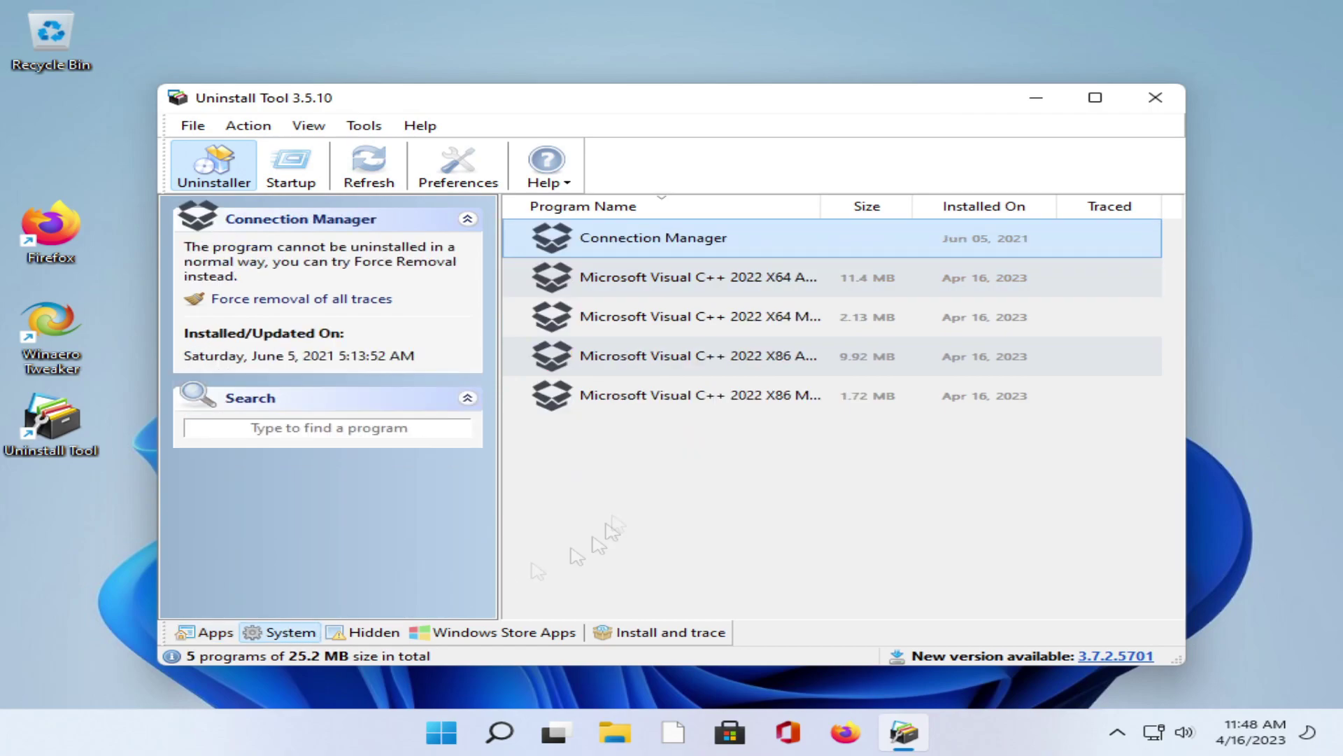
- List the Windows Store apps and batch-uninstall the last ten
{"action": "left_click", "coordinate": [365, 631]}
{"action": "scroll", "coordinate": [444, 588], "scroll_direction": "down", "scroll_amount": 1}
{"action": "left_click", "coordinate": [493, 632]}
{"action": "scroll", "coordinate": [622, 444], "scroll_direction": "down", "scroll_amount": 14}
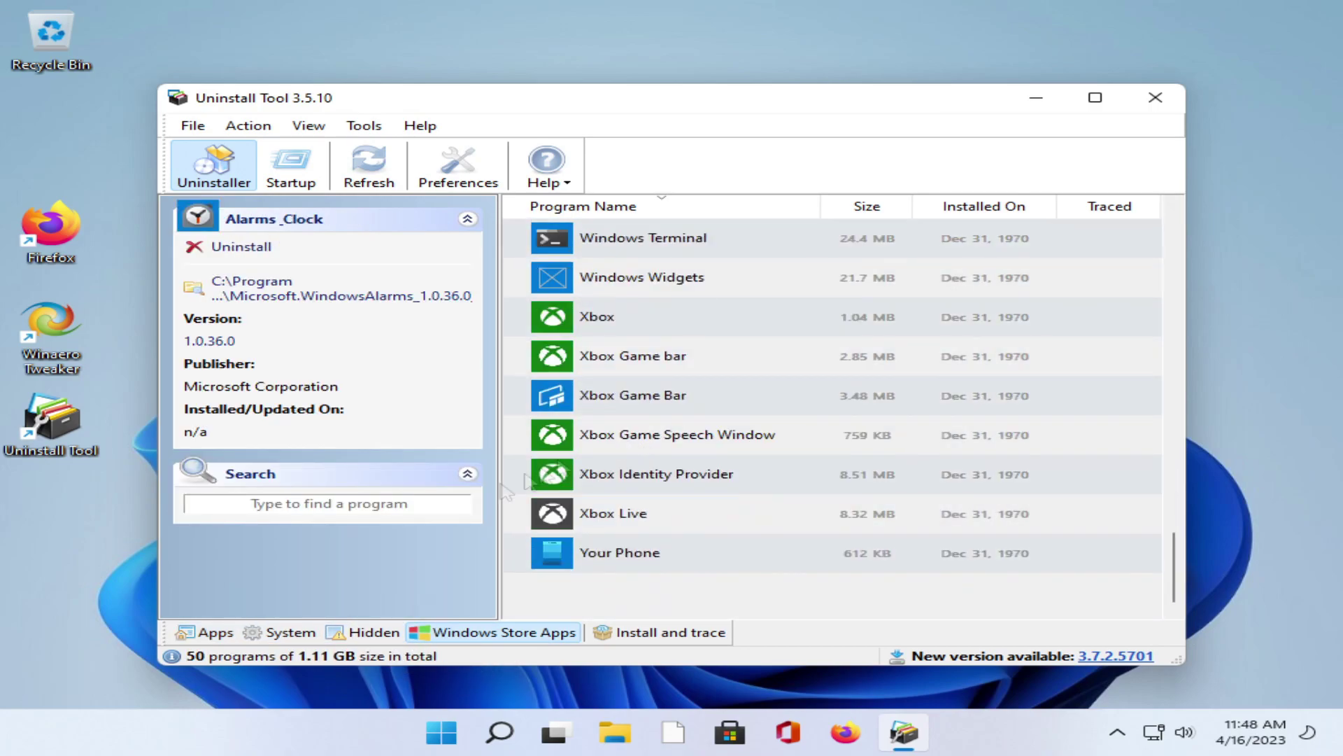
{"action": "left_click_drag", "start_coordinate": [609, 570], "coordinate": [609, 210]}
{"action": "left_click", "coordinate": [241, 246]}
{"action": "left_click", "coordinate": [723, 485]}
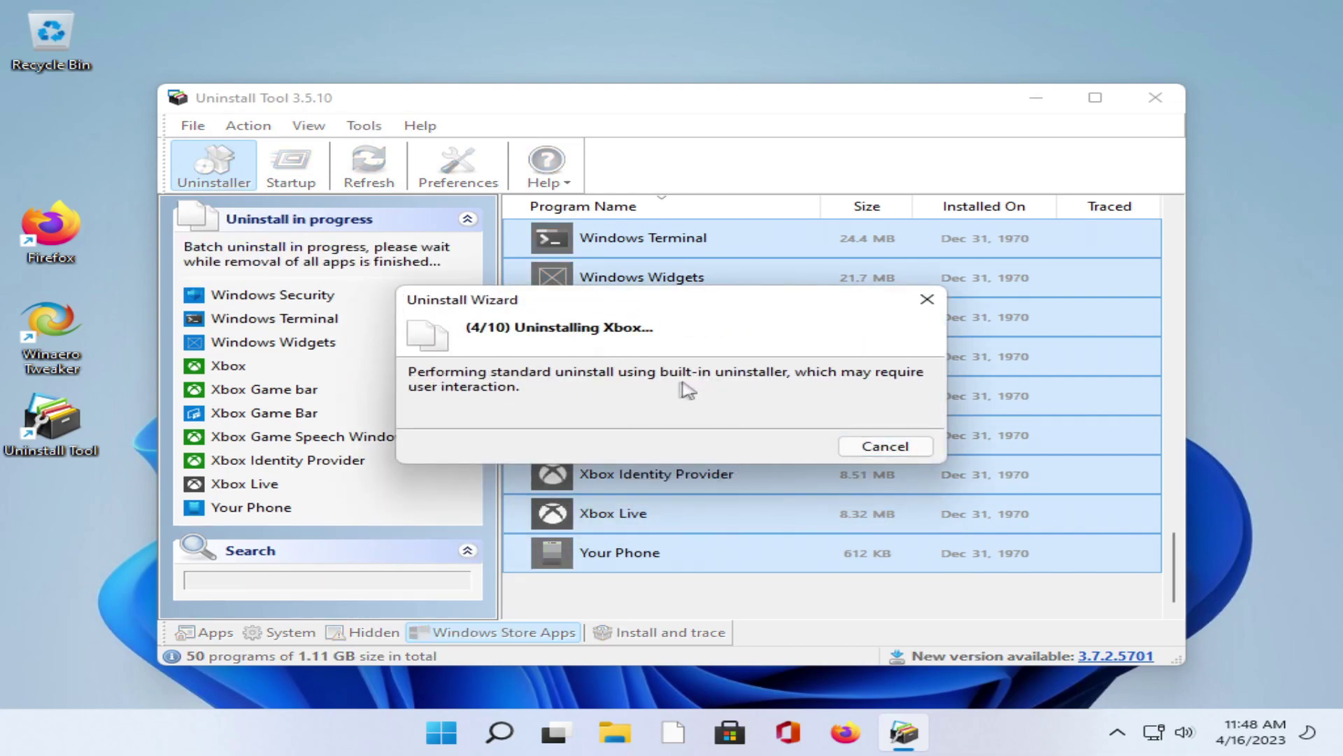
{"action": "left_click", "coordinate": [883, 446]}
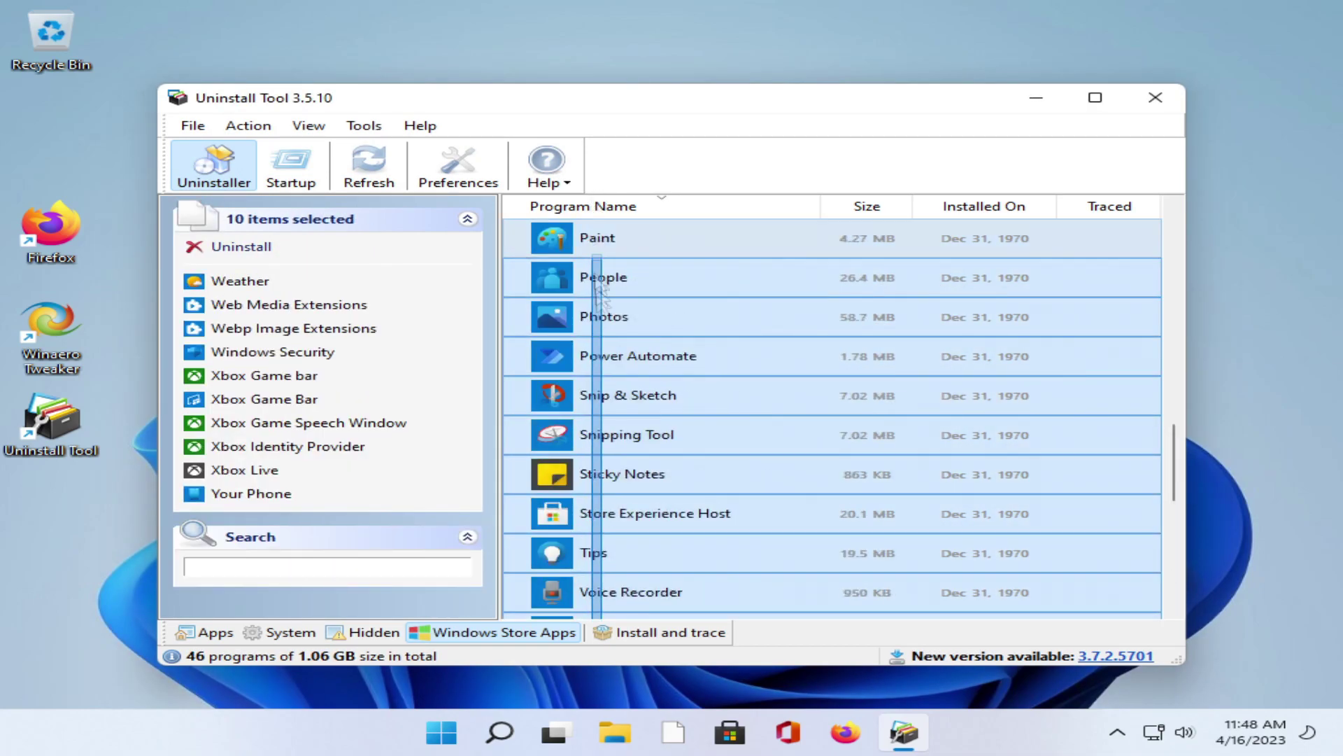
- Uninstall Webp Image Extensions through Your Phone plus VP9, keeping Windows Security, and delete traces
{"action": "left_click_drag", "start_coordinate": [579, 573], "coordinate": [658, 215]}
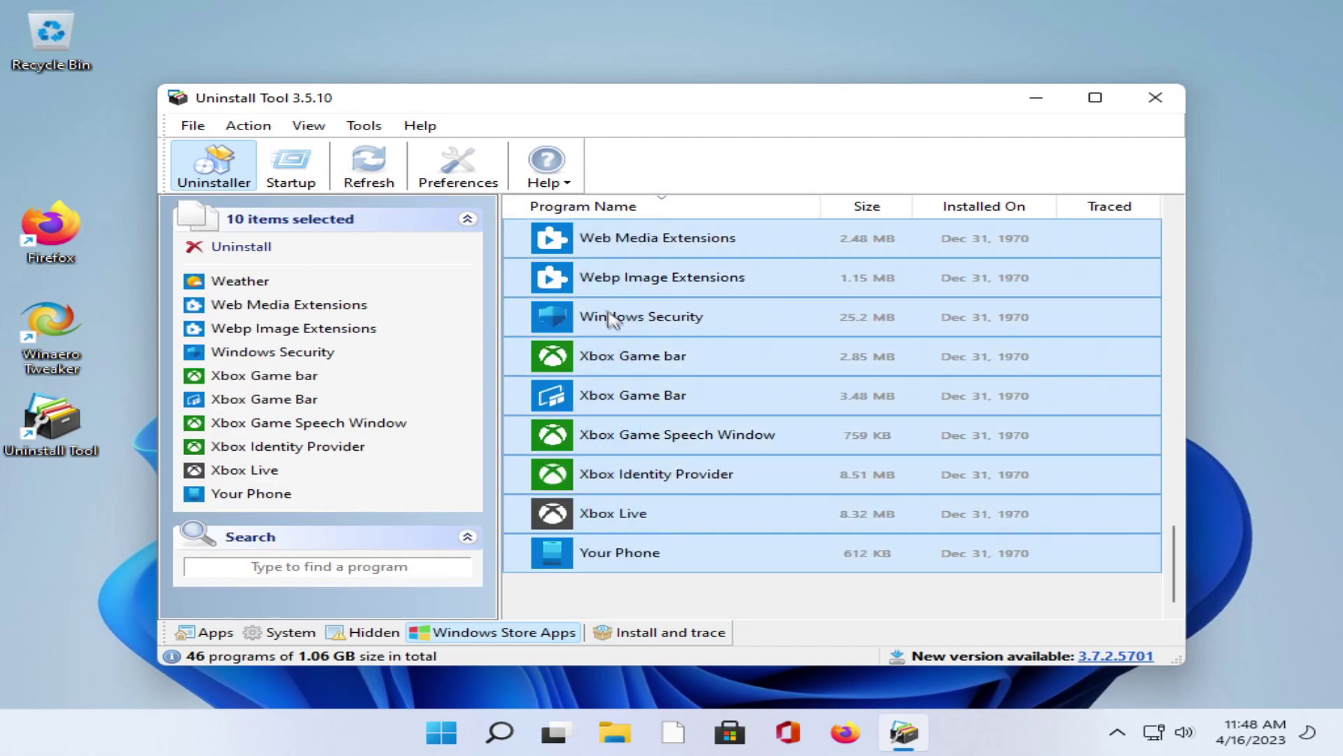
{"action": "left_click", "coordinate": [606, 315], "text": "ctrl"}
{"action": "scroll", "coordinate": [811, 318], "scroll_direction": "up", "scroll_amount": 1}
{"action": "left_click", "coordinate": [632, 278], "text": "ctrl"}
{"action": "left_click", "coordinate": [209, 250]}
{"action": "left_click", "coordinate": [713, 482]}
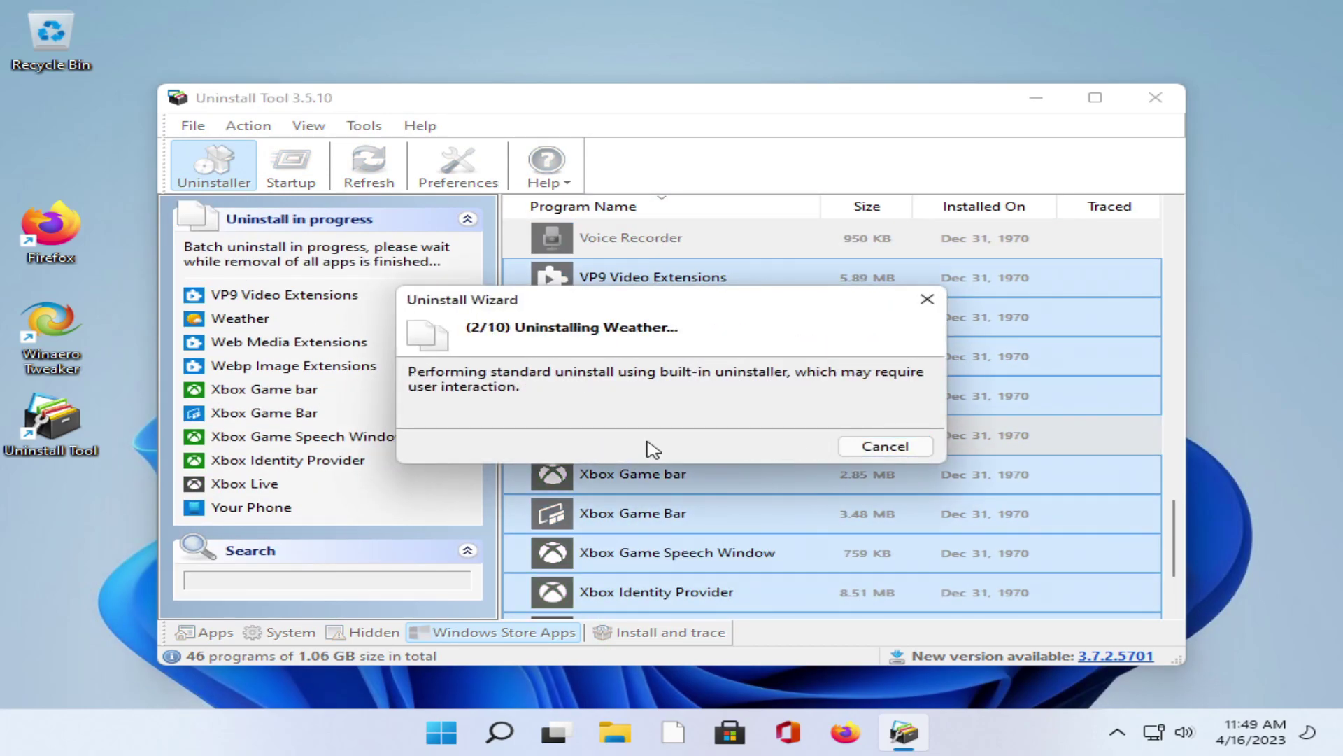
{"action": "left_click", "coordinate": [674, 735]}
{"action": "left_click", "coordinate": [734, 381]}
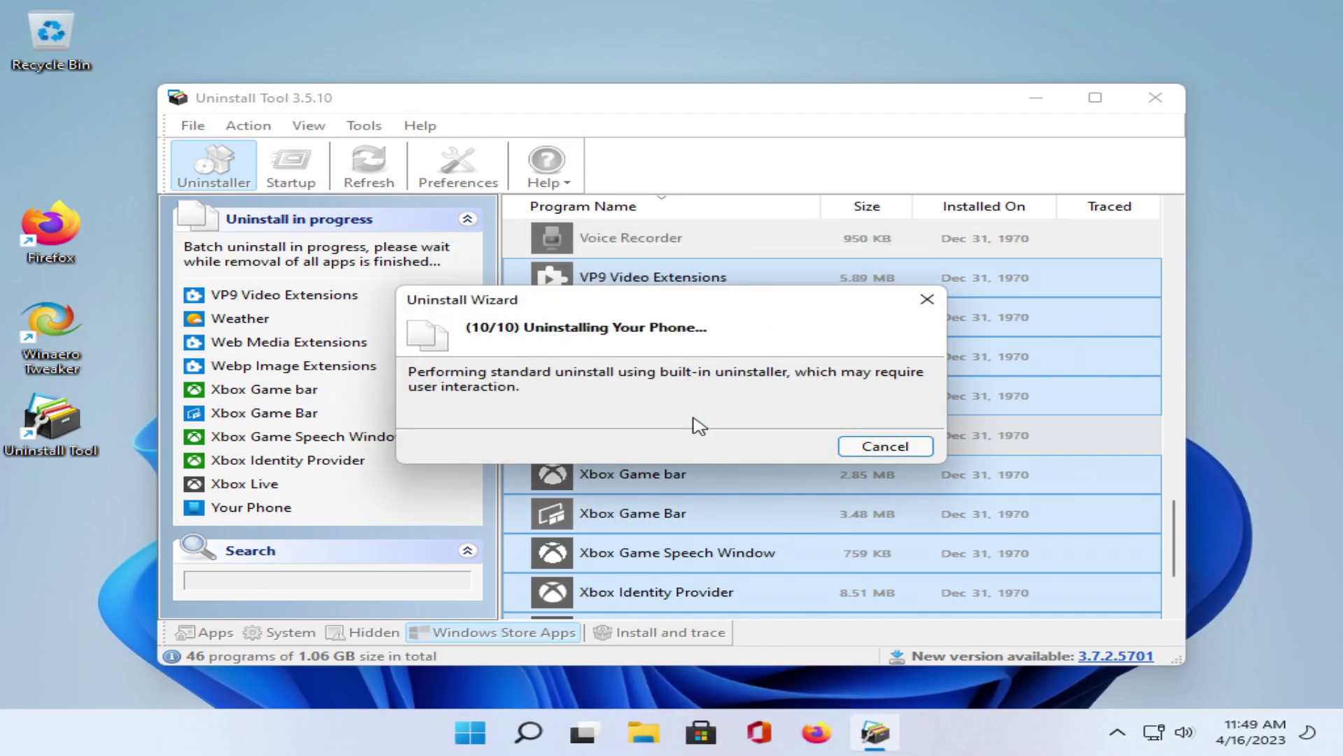
{"action": "left_click", "coordinate": [779, 528]}
{"action": "left_click", "coordinate": [885, 444]}
{"action": "left_click", "coordinate": [1104, 522]}
- Select the next ten Store apps and batch-uninstall them
{"action": "left_click_drag", "start_coordinate": [619, 584], "coordinate": [579, 239]}
{"action": "left_click", "coordinate": [627, 595]}
{"action": "left_click_drag", "start_coordinate": [602, 595], "coordinate": [607, 222]}
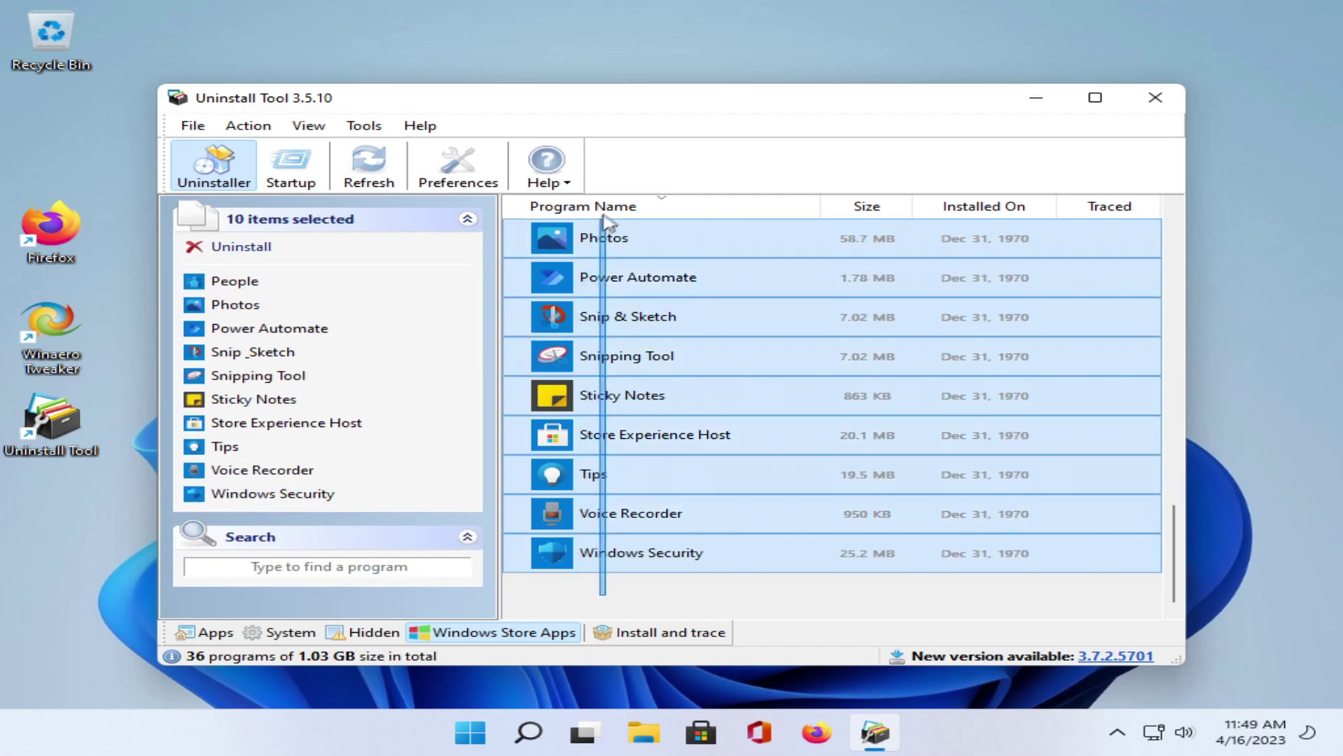
{"action": "left_click", "coordinate": [210, 247]}
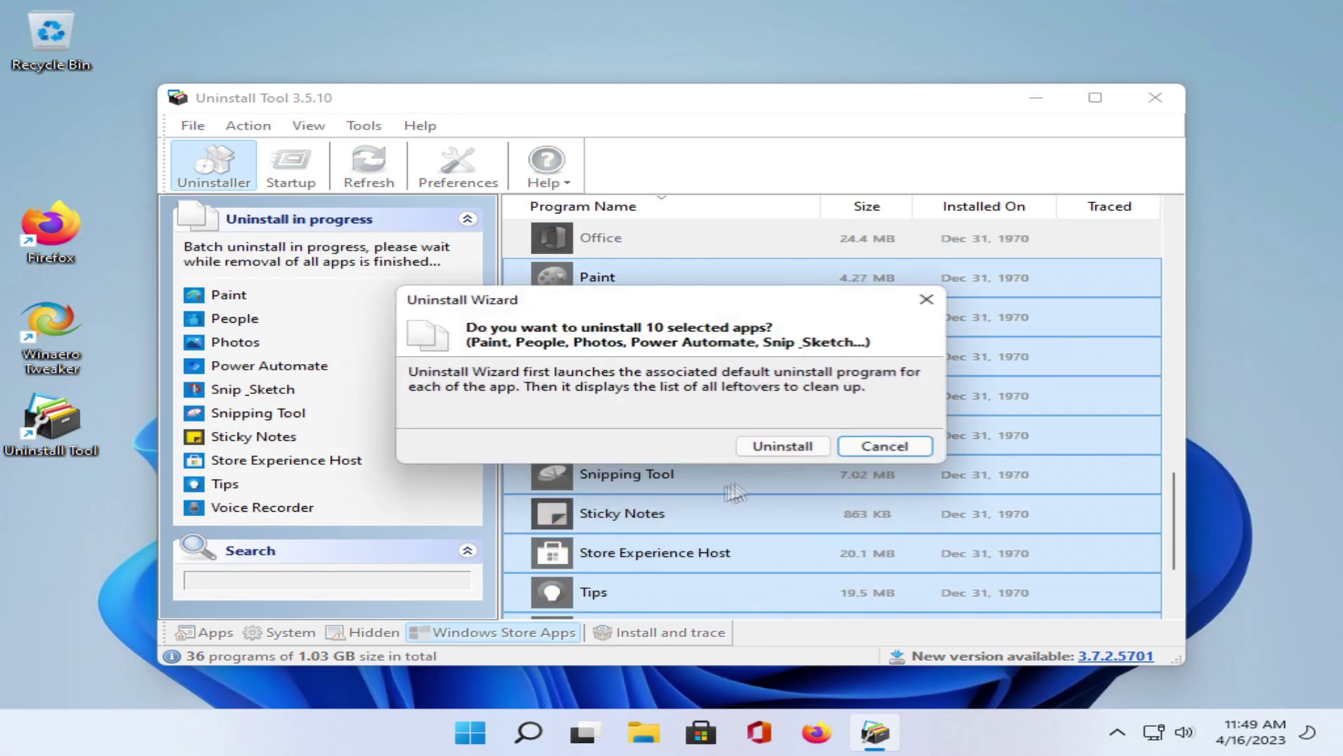
{"action": "left_click", "coordinate": [798, 445]}
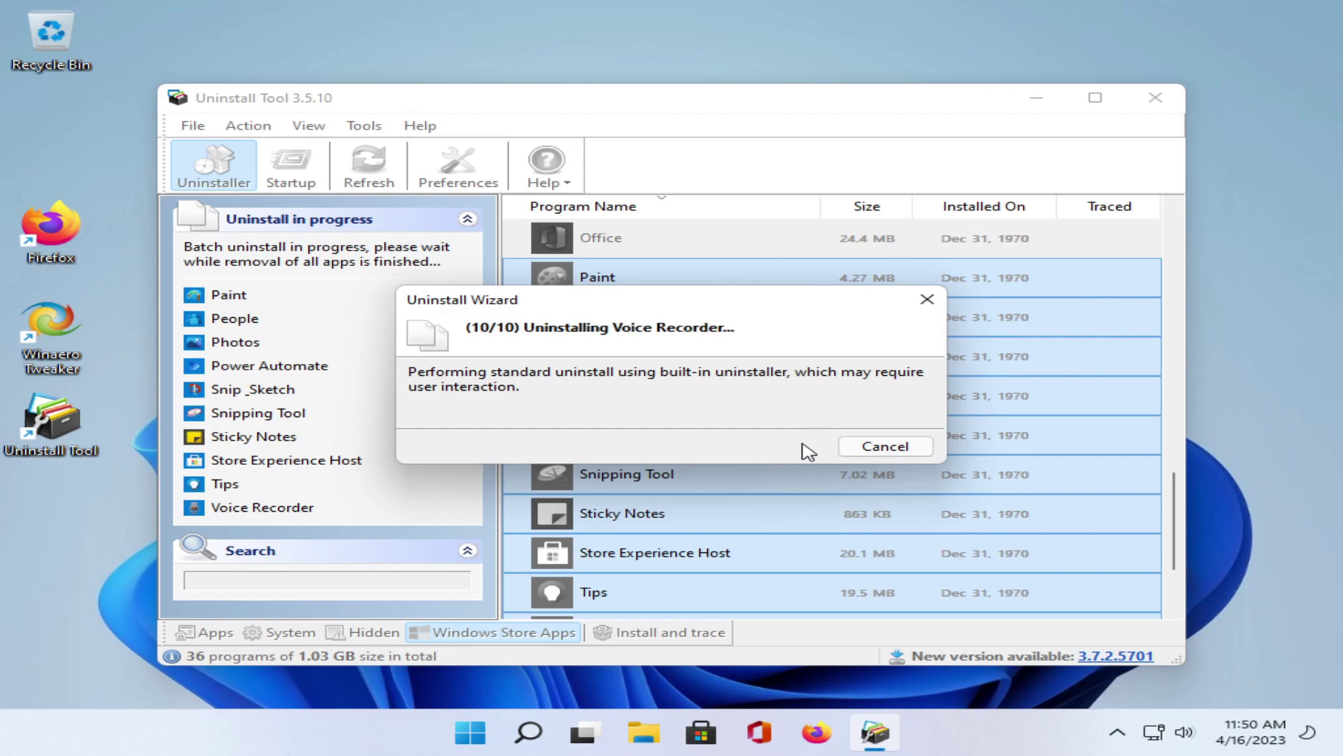
- Uninstall Alarms through Groove Music with related apps and delete their traces
{"action": "left_click", "coordinate": [880, 448]}
{"action": "scroll", "coordinate": [785, 534], "scroll_direction": "down", "scroll_amount": 5}
{"action": "left_click_drag", "start_coordinate": [610, 582], "coordinate": [609, 212]}
{"action": "left_click", "coordinate": [678, 586]}
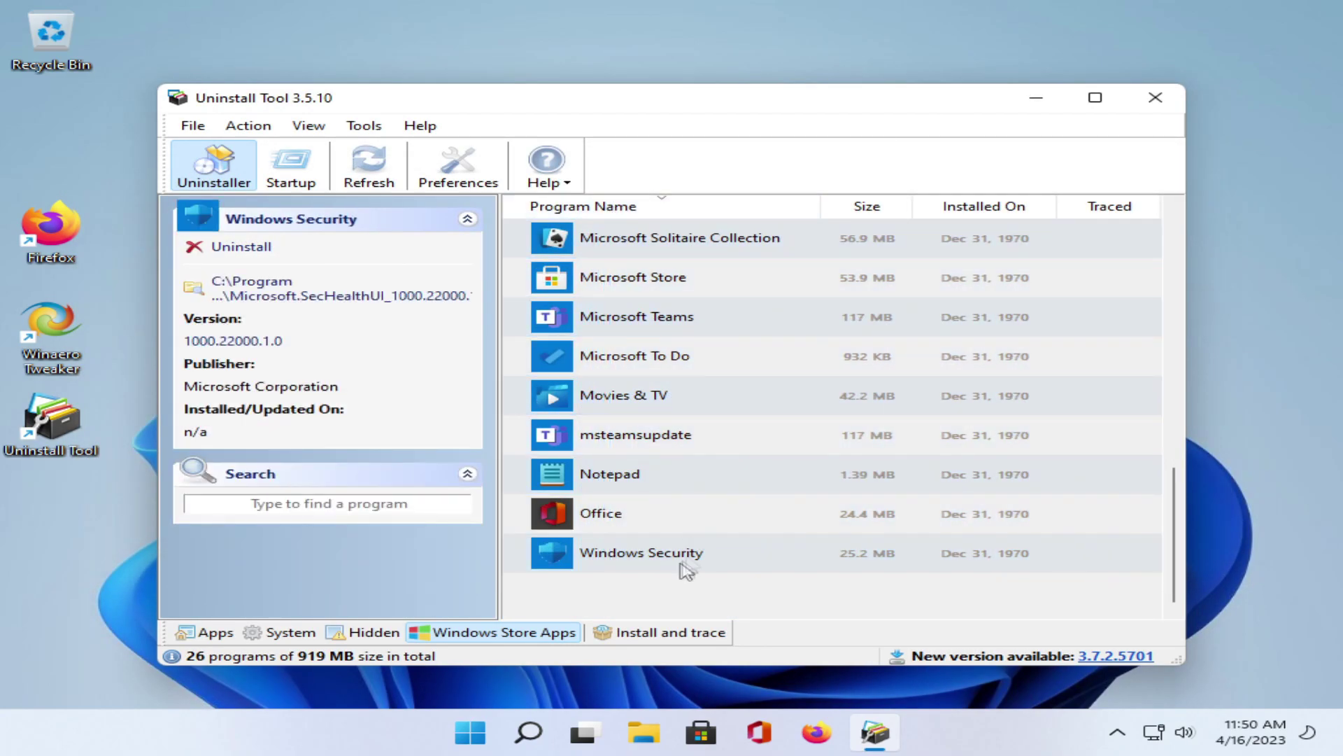
{"action": "left_click_drag", "start_coordinate": [629, 587], "coordinate": [600, 120]}
{"action": "left_click", "coordinate": [241, 246]}
{"action": "left_click", "coordinate": [821, 480]}
{"action": "left_click", "coordinate": [763, 439]}
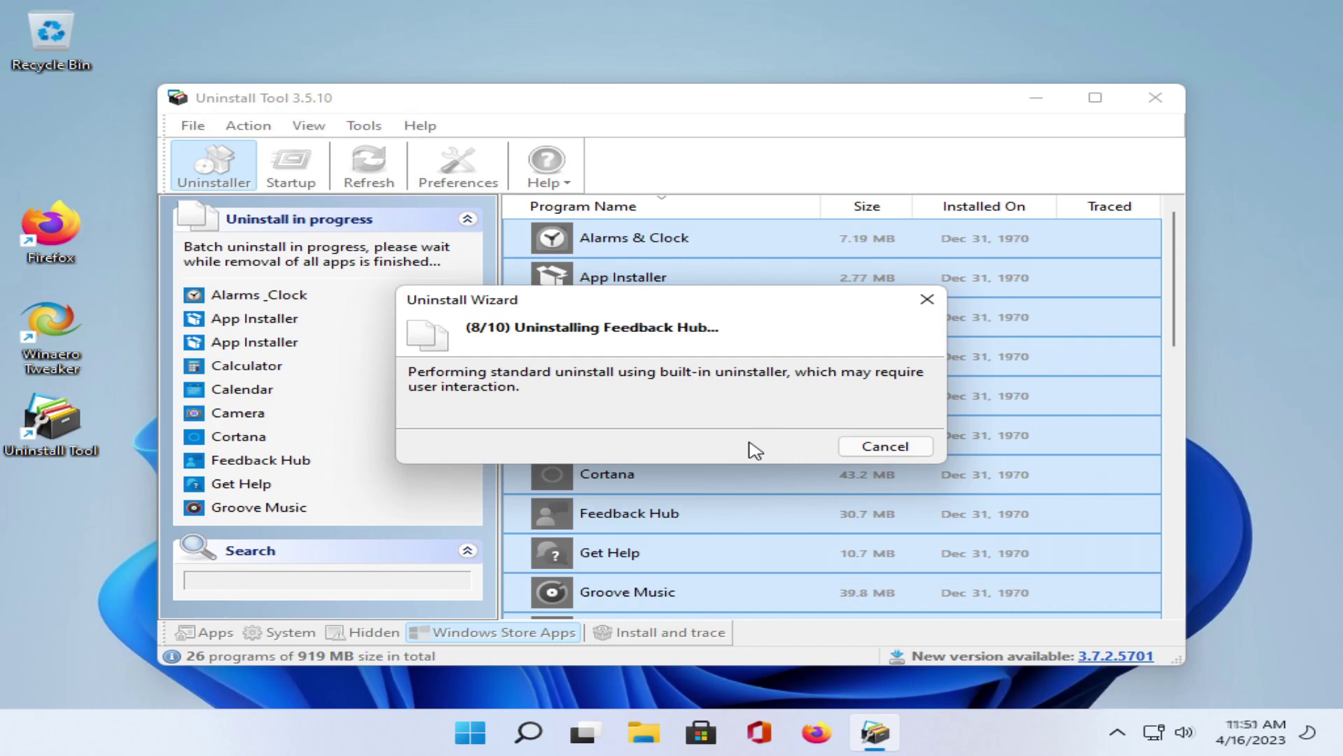
{"action": "left_click", "coordinate": [791, 642]}
{"action": "left_click", "coordinate": [851, 446]}
- Uninstall the remaining Store apps except Microsoft Store, including Microsoft Teams, and delete traces
{"action": "scroll", "coordinate": [1105, 514], "scroll_direction": "down", "scroll_amount": 3}
{"action": "left_click_drag", "start_coordinate": [654, 572], "coordinate": [589, 179]}
{"action": "scroll", "coordinate": [599, 411], "scroll_direction": "down", "scroll_amount": 3}
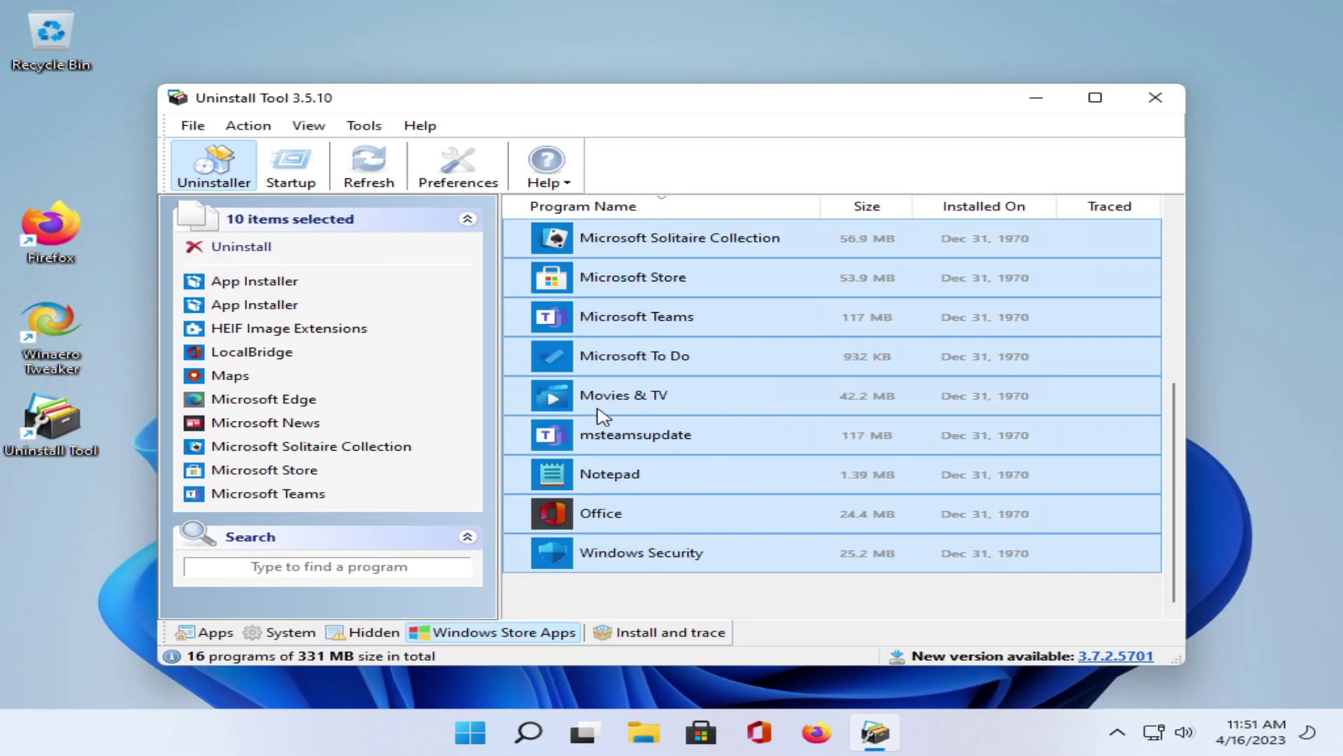
{"action": "scroll", "coordinate": [610, 391], "scroll_direction": "up", "scroll_amount": 1}
{"action": "left_click", "coordinate": [613, 387], "text": "ctrl"}
{"action": "left_click", "coordinate": [236, 250]}
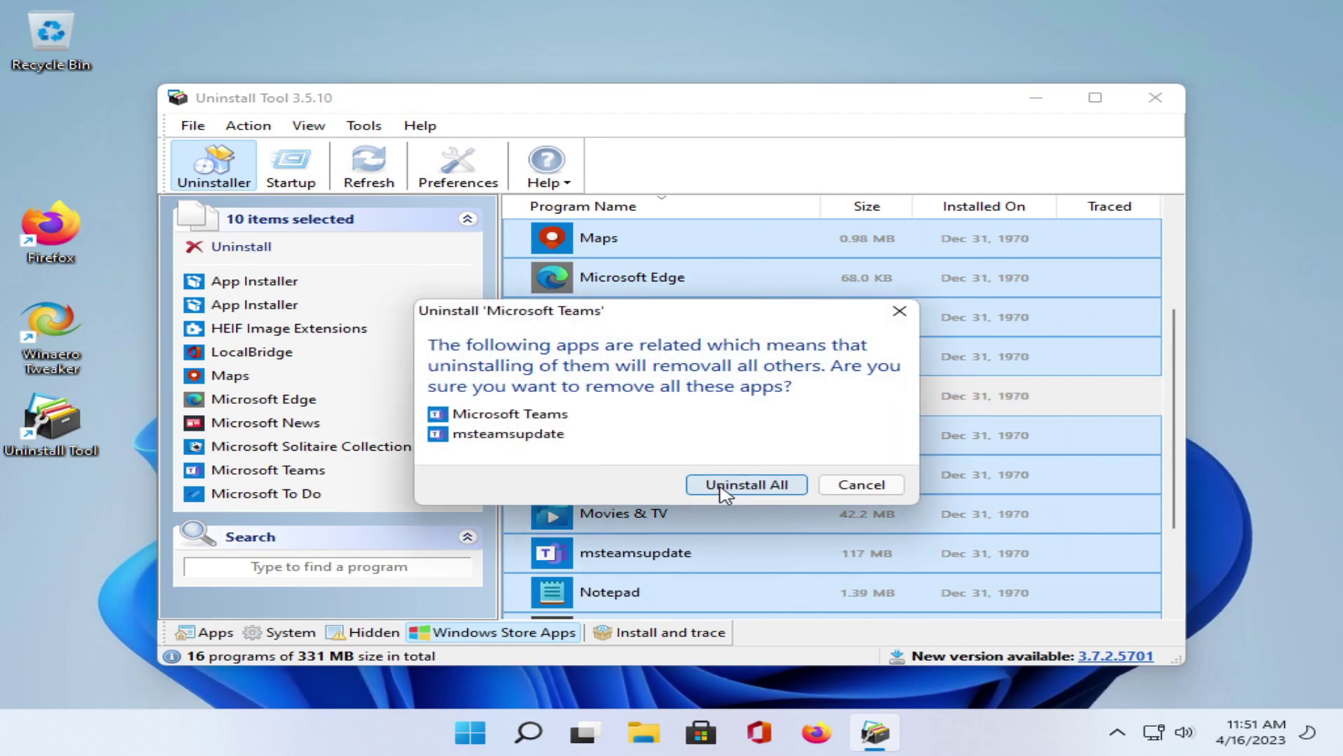
{"action": "left_click", "coordinate": [723, 487]}
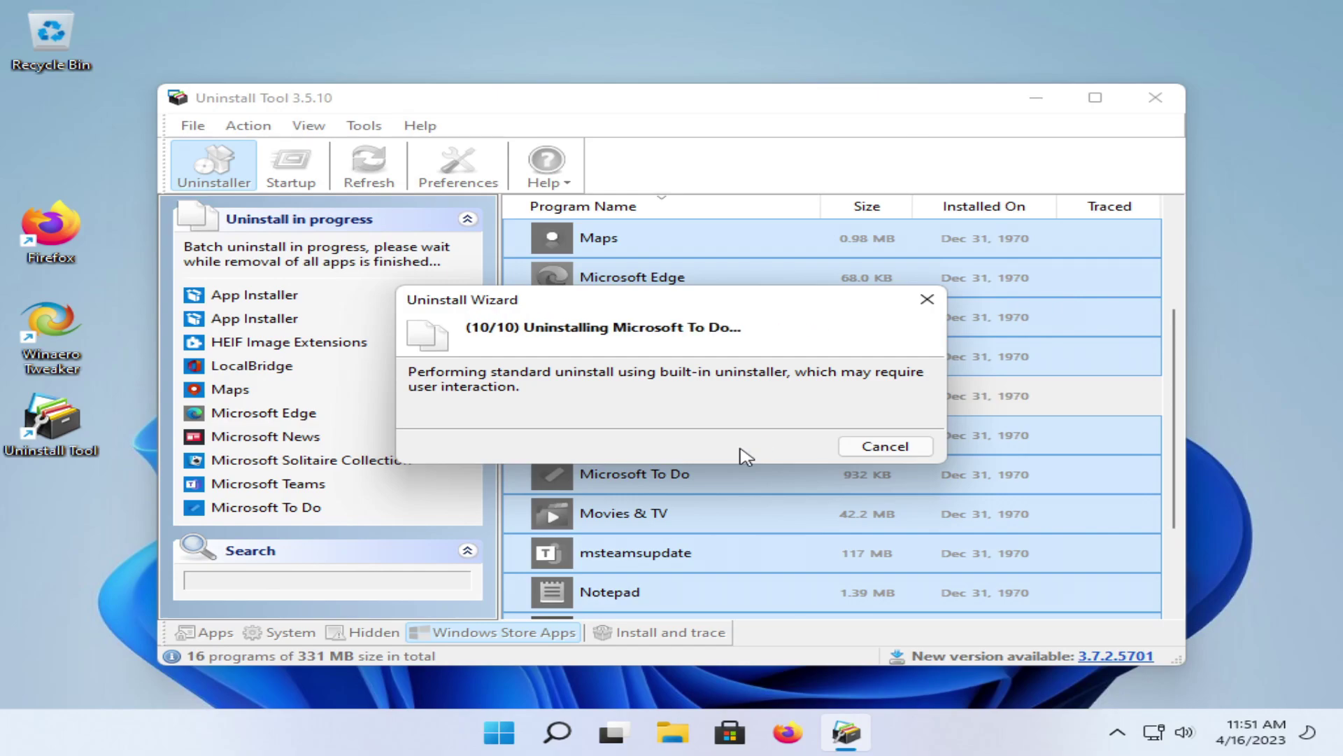
{"action": "left_click", "coordinate": [787, 639]}
{"action": "left_click", "coordinate": [1157, 521]}
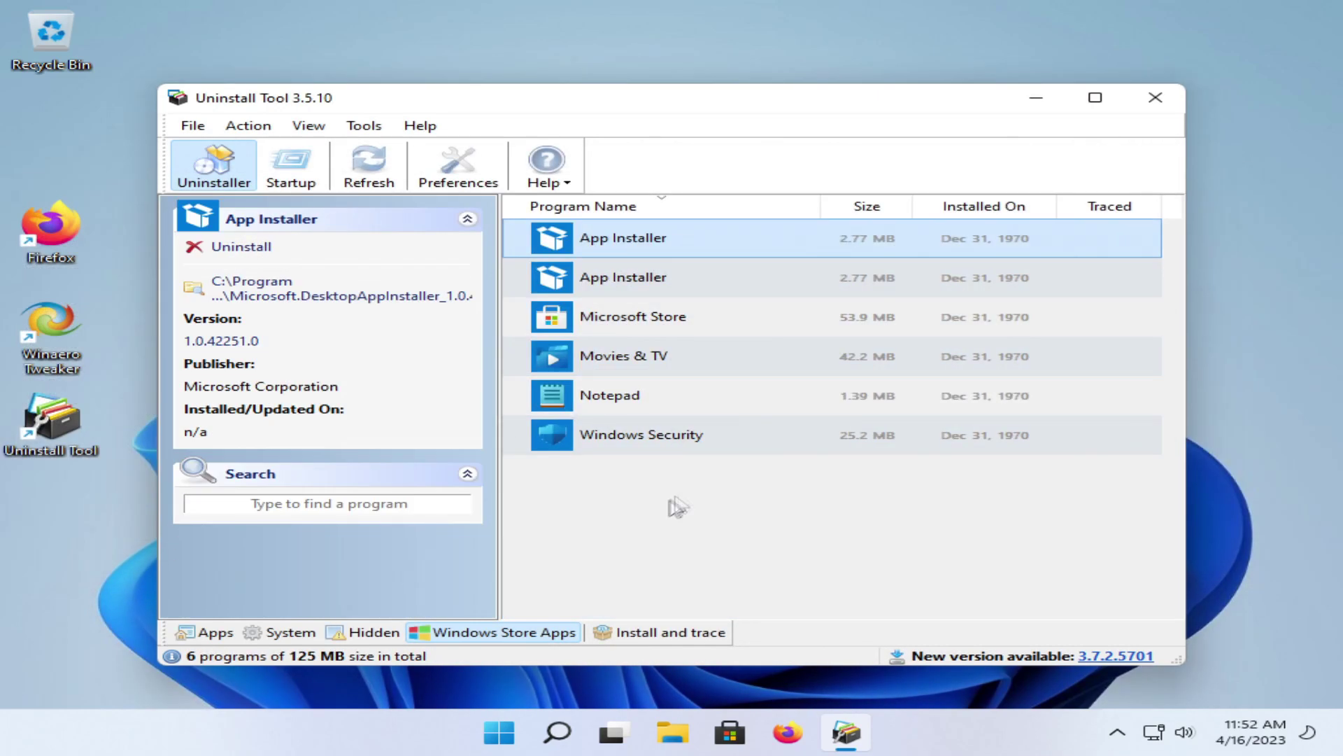
- Uninstall the last apps, keeping Windows Security and both App Installer entries
{"action": "left_click_drag", "start_coordinate": [658, 498], "coordinate": [570, 241]}
{"action": "left_click", "coordinate": [615, 436], "text": "ctrl"}
{"action": "left_click", "coordinate": [633, 278], "text": "ctrl"}
{"action": "left_click", "coordinate": [656, 242], "text": "ctrl"}
{"action": "left_click", "coordinate": [241, 247]}
{"action": "left_click", "coordinate": [783, 447]}
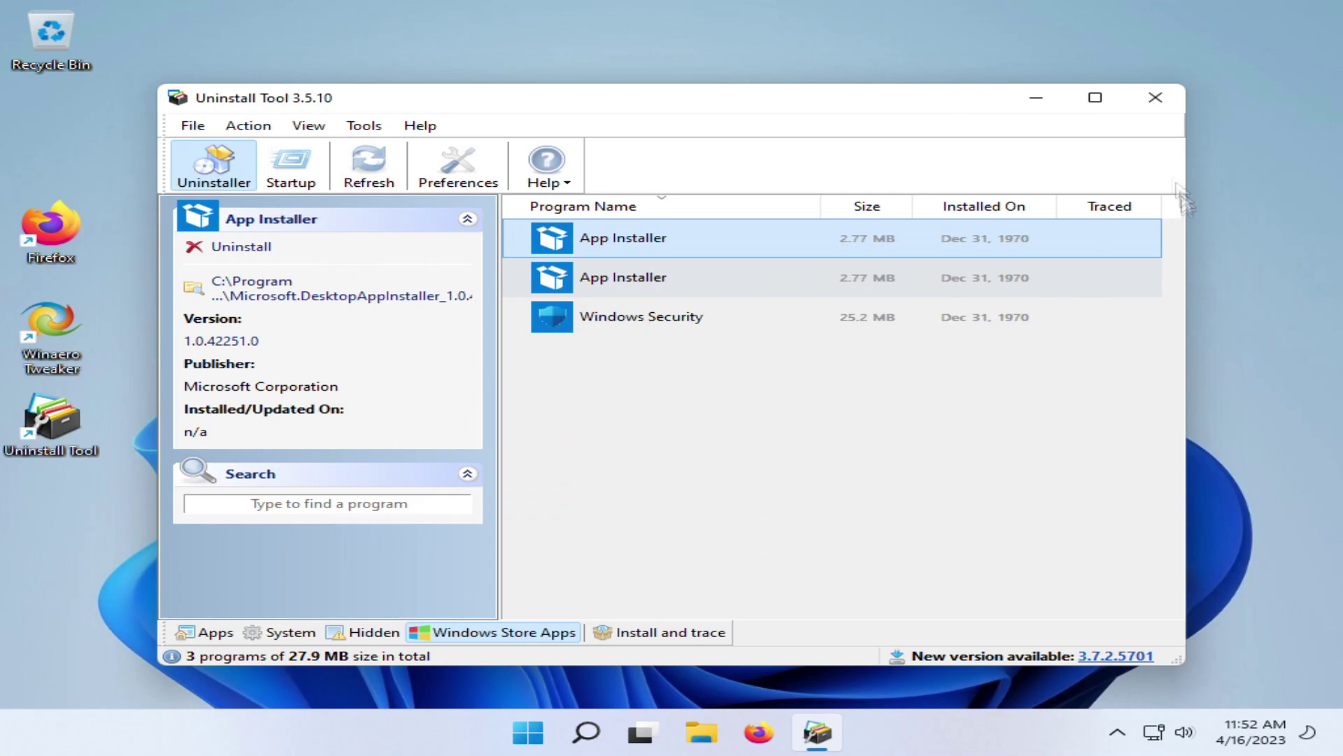
- Close Uninstall Tool and refresh the desktop
{"action": "left_click", "coordinate": [1153, 102]}
{"action": "right_click", "coordinate": [622, 163]}
{"action": "left_click", "coordinate": [713, 288]}
{"action": "right_click", "coordinate": [405, 141]}
{"action": "left_click", "coordinate": [730, 396]}
- From the Start menu, unpin WhatsApp and uninstall the next two pinned apps
{"action": "left_click", "coordinate": [515, 741]}
{"action": "right_click", "coordinate": [494, 214]}
{"action": "left_click", "coordinate": [573, 296]}
{"action": "right_click", "coordinate": [492, 215]}
{"action": "left_click", "coordinate": [533, 299]}
{"action": "left_click", "coordinate": [550, 433]}
{"action": "right_click", "coordinate": [493, 215]}
{"action": "left_click", "coordinate": [531, 300]}
{"action": "left_click", "coordinate": [549, 434]}
- Uninstall the pinned Prime Video, ESPN, Instagram and Messenger apps, then close Start
{"action": "right_click", "coordinate": [497, 218]}
{"action": "left_click", "coordinate": [529, 297]}
{"action": "right_click", "coordinate": [484, 217]}
{"action": "left_click", "coordinate": [532, 300]}
{"action": "left_click", "coordinate": [549, 435]}
{"action": "right_click", "coordinate": [490, 215]}
{"action": "left_click", "coordinate": [531, 300]}
{"action": "left_click", "coordinate": [533, 437]}
{"action": "right_click", "coordinate": [490, 215]}
{"action": "left_click", "coordinate": [532, 300]}
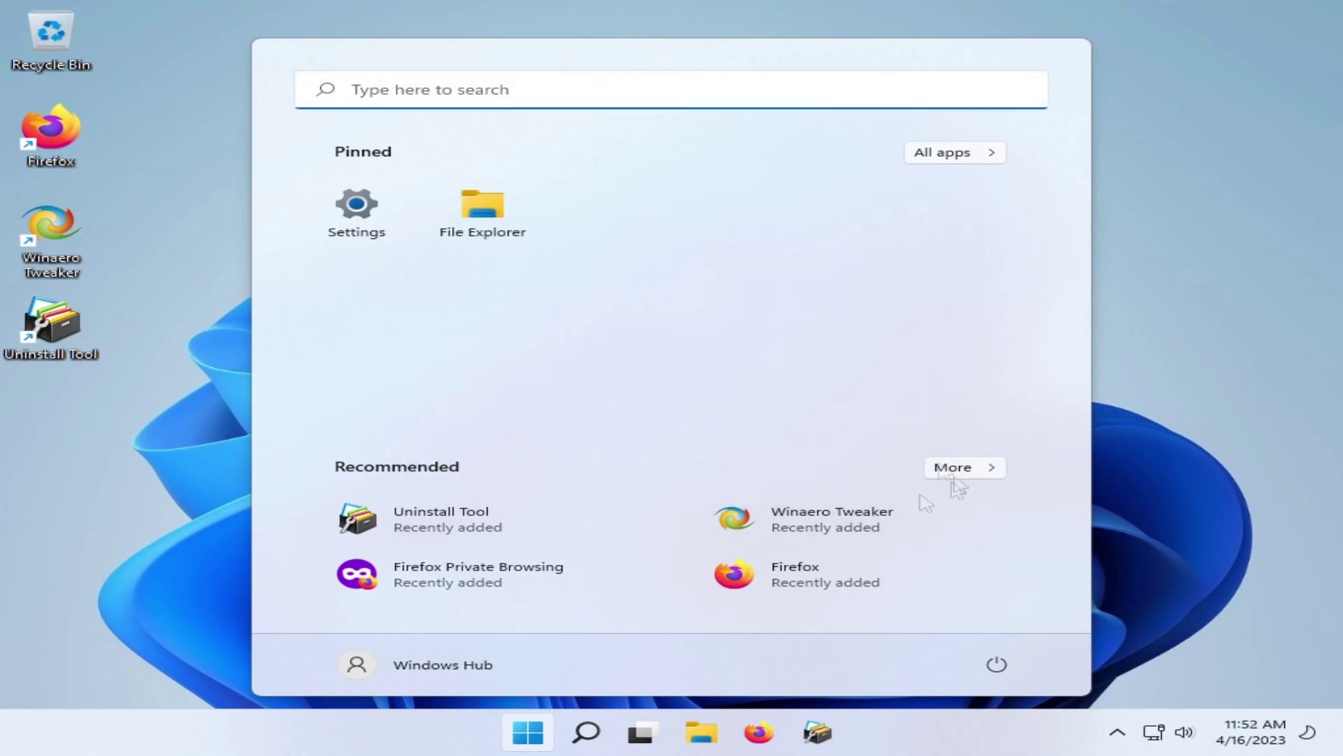
{"action": "left_click", "coordinate": [1268, 546]}
- Restart Windows from the power menu of the VM's Ctrl+Alt+Del security screen
{"action": "left_click", "coordinate": [229, 9]}
{"action": "left_click", "coordinate": [252, 77]}
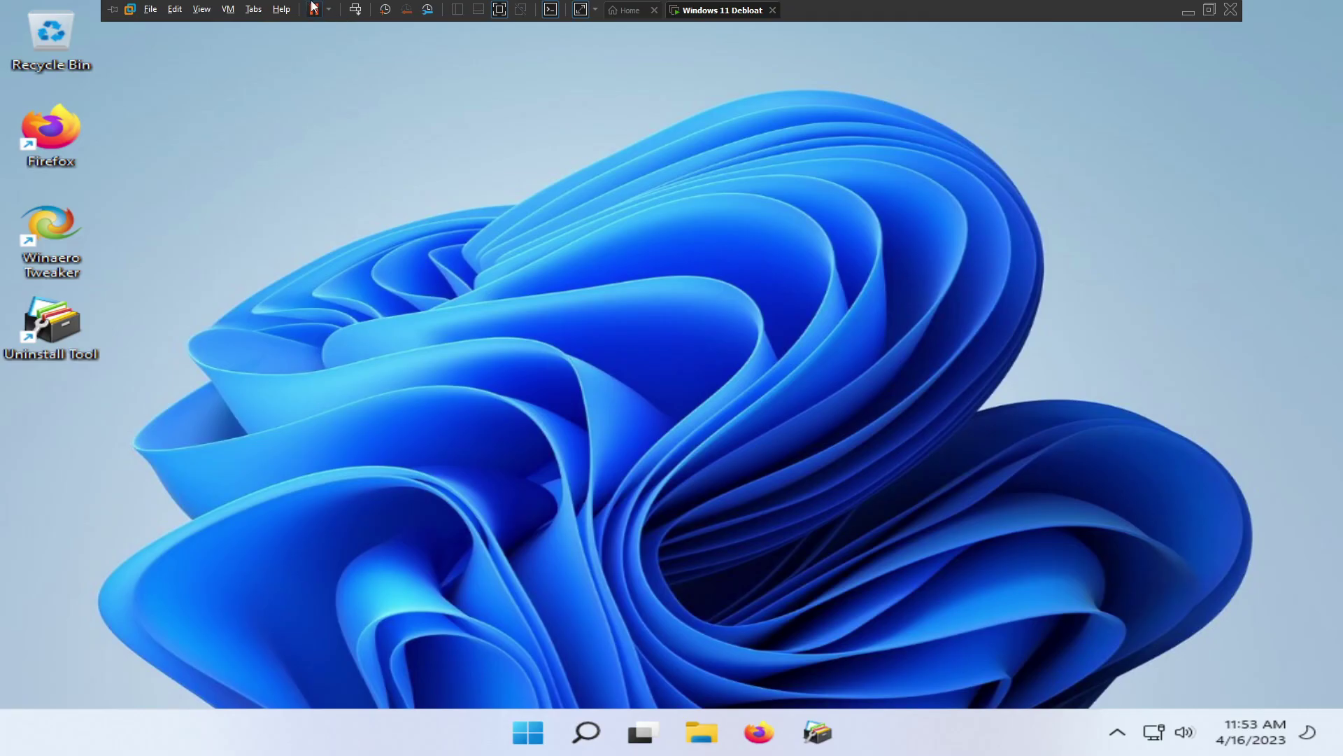
{"action": "left_click", "coordinate": [1275, 713]}
{"action": "left_click", "coordinate": [1257, 675]}
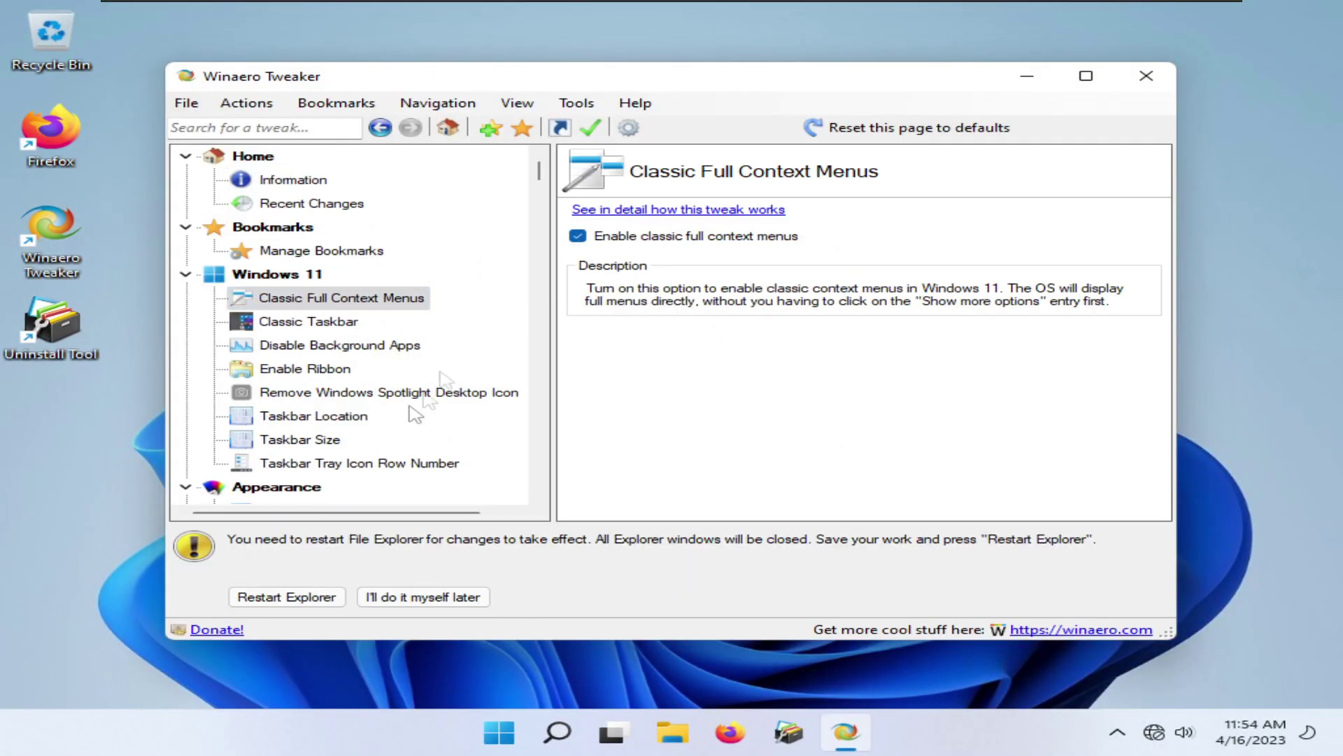
- Collapse the appearance groups and disable Ads and Unwanted Apps and App Lookup in Store
{"action": "left_click", "coordinate": [312, 346]}
{"action": "left_click", "coordinate": [305, 369]}
{"action": "left_click", "coordinate": [312, 392]}
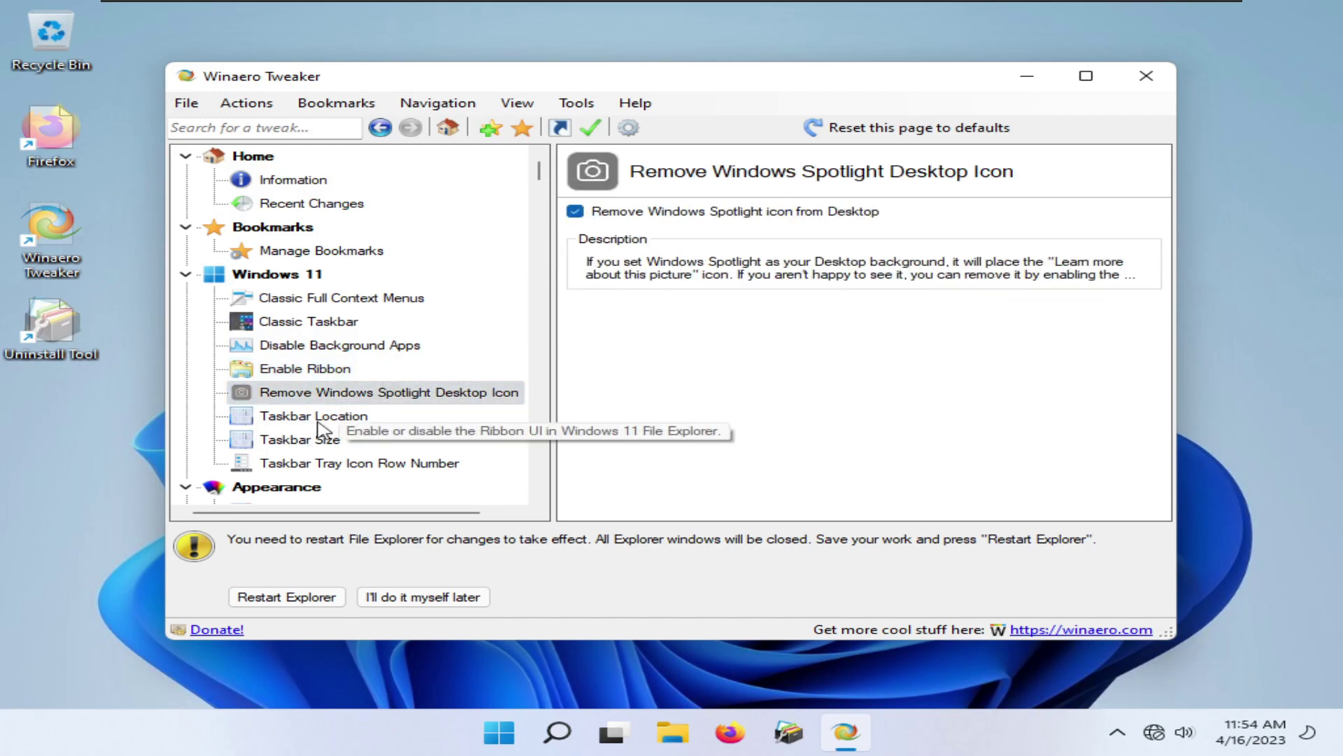
{"action": "left_click", "coordinate": [314, 416]}
{"action": "scroll", "coordinate": [251, 476], "scroll_direction": "down", "scroll_amount": 4}
{"action": "left_click", "coordinate": [185, 203]}
{"action": "left_click", "coordinate": [185, 227]}
{"action": "left_click", "coordinate": [315, 275]}
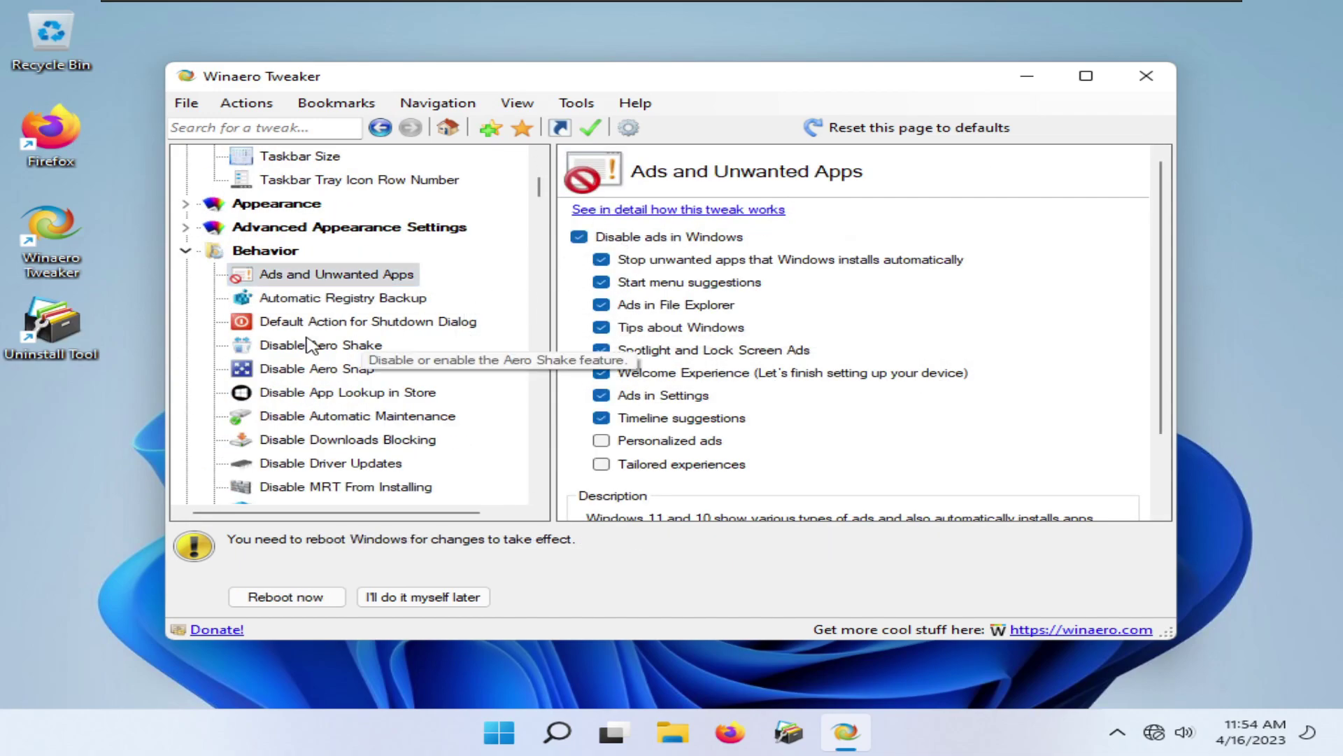
{"action": "scroll", "coordinate": [378, 399], "scroll_direction": "down", "scroll_amount": 1}
{"action": "left_click", "coordinate": [350, 321]}
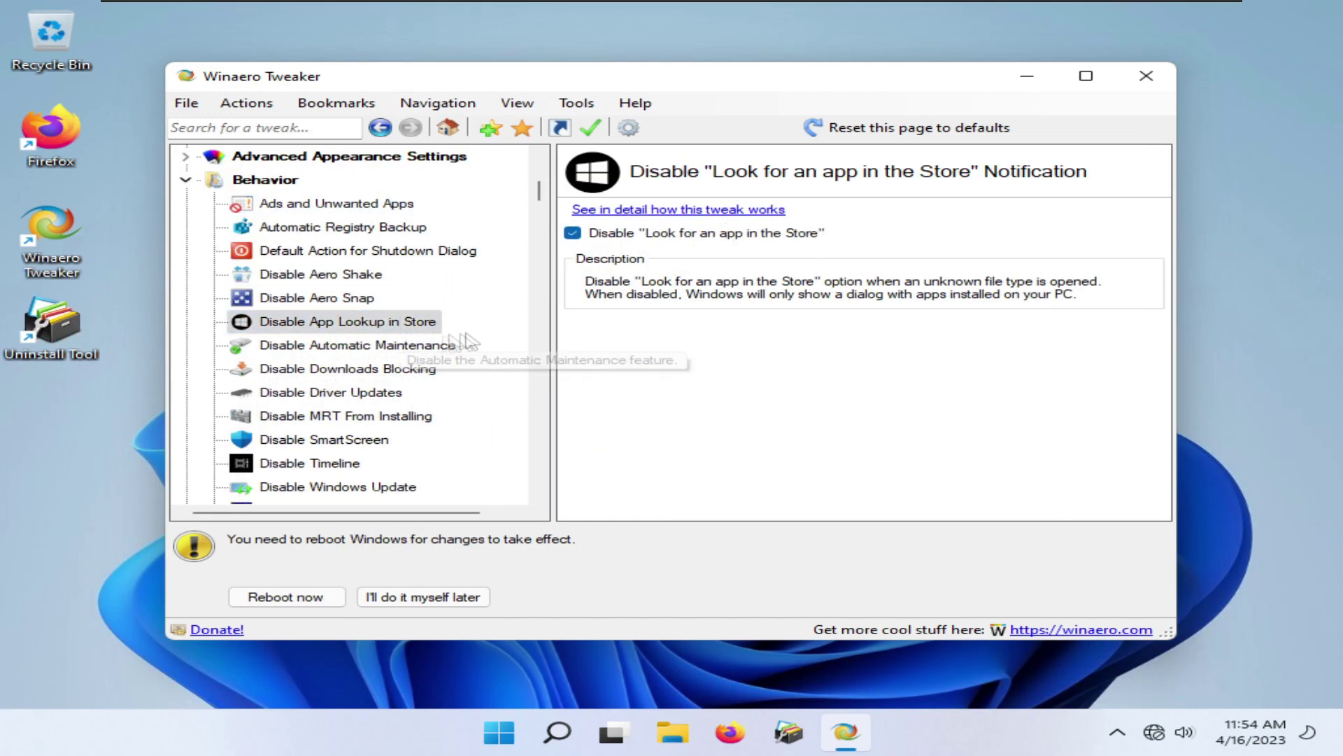
- Disable Windows Error Reporting, reviewing the update, BSOD and boot tweaks along the way
{"action": "left_click", "coordinate": [301, 392]}
{"action": "left_click", "coordinate": [302, 416]}
{"action": "left_click", "coordinate": [302, 439]}
{"action": "left_click", "coordinate": [308, 463]}
{"action": "scroll", "coordinate": [311, 430], "scroll_direction": "down", "scroll_amount": 2}
{"action": "left_click", "coordinate": [315, 345]}
{"action": "left_click", "coordinate": [306, 416]}
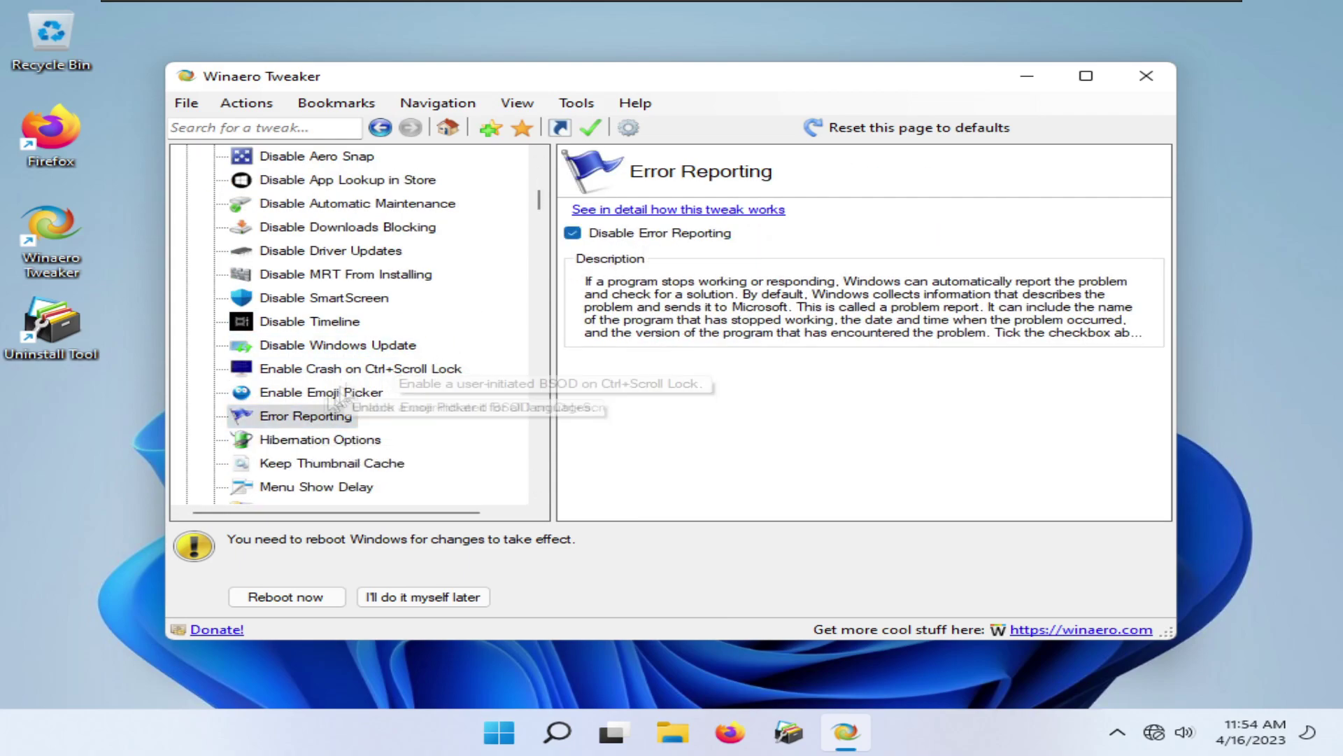
{"action": "scroll", "coordinate": [308, 420], "scroll_direction": "down", "scroll_amount": 3}
{"action": "left_click", "coordinate": [307, 435]}
{"action": "scroll", "coordinate": [322, 419], "scroll_direction": "down", "scroll_amount": 3}
{"action": "left_click", "coordinate": [350, 392]}
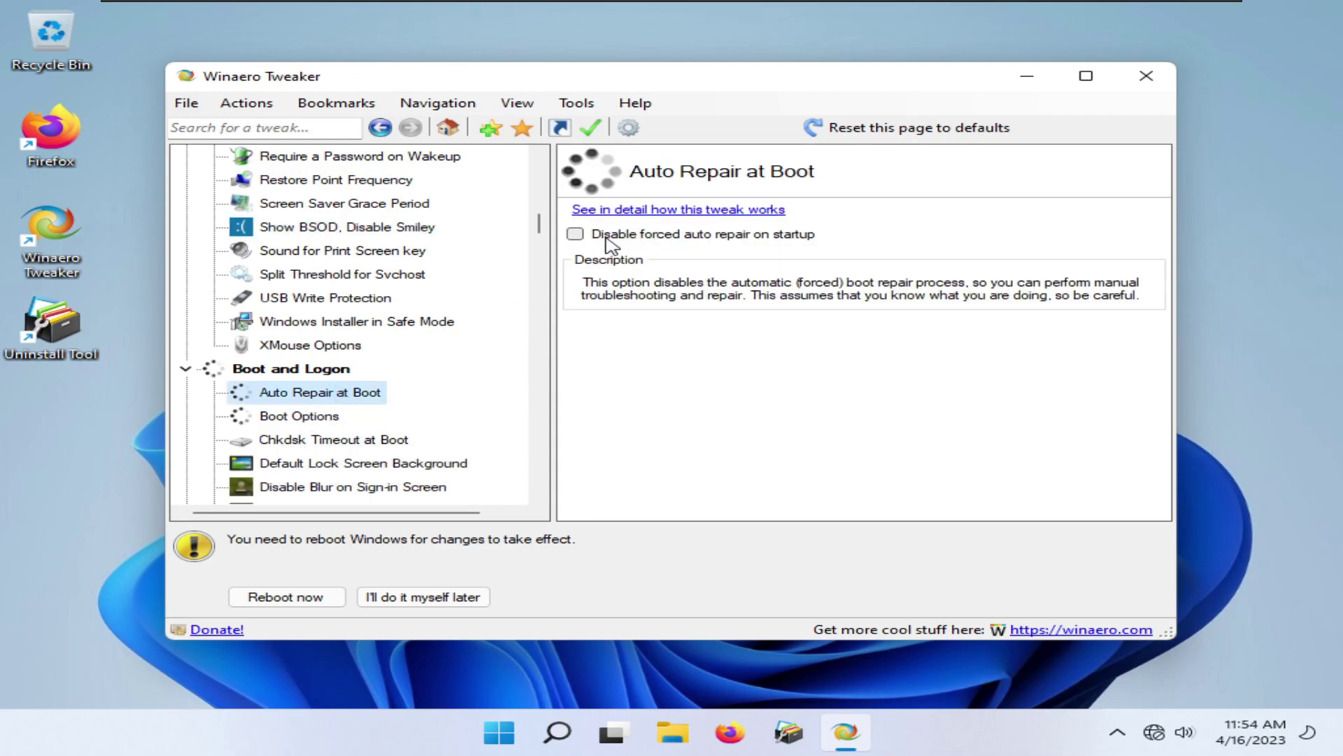
{"action": "key", "text": "Down"}
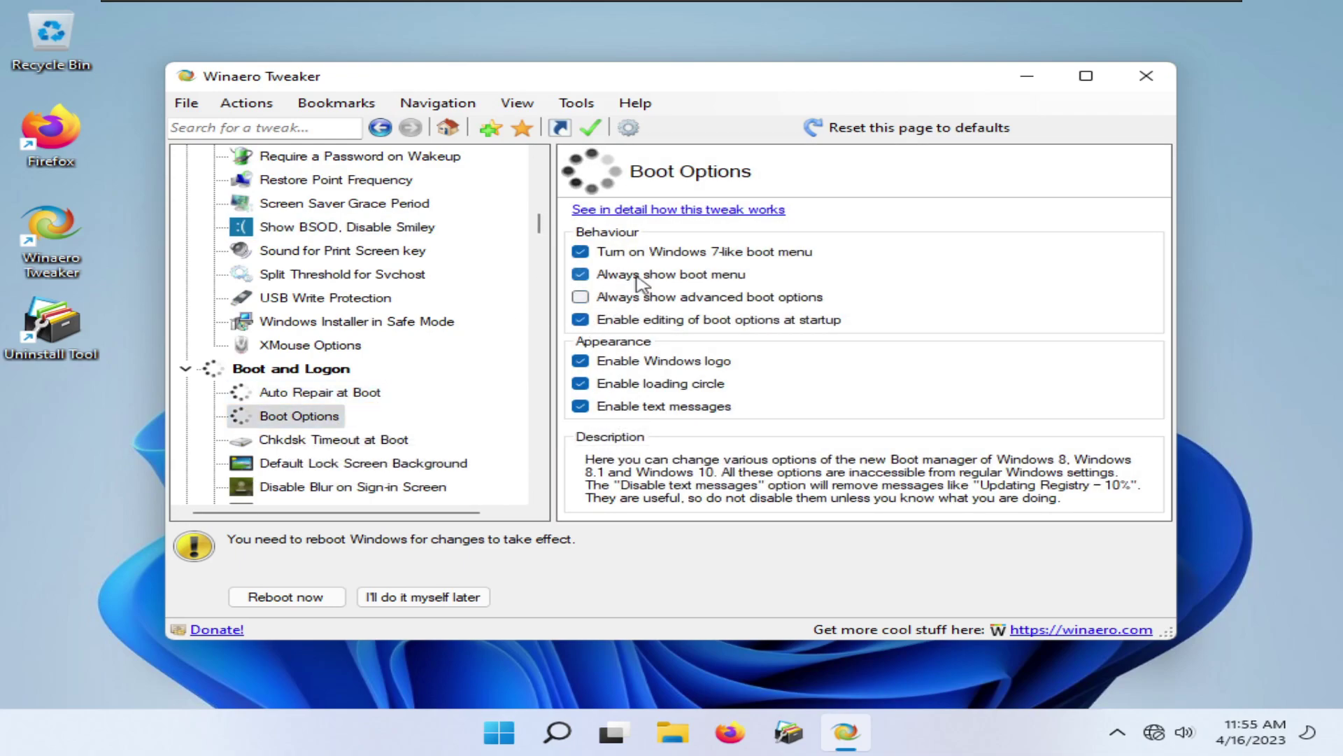
{"action": "scroll", "coordinate": [336, 392], "scroll_direction": "down", "scroll_amount": 2}
- Turn on Disable Lock Screen and Disable Web Search
{"action": "left_click", "coordinate": [278, 369]}
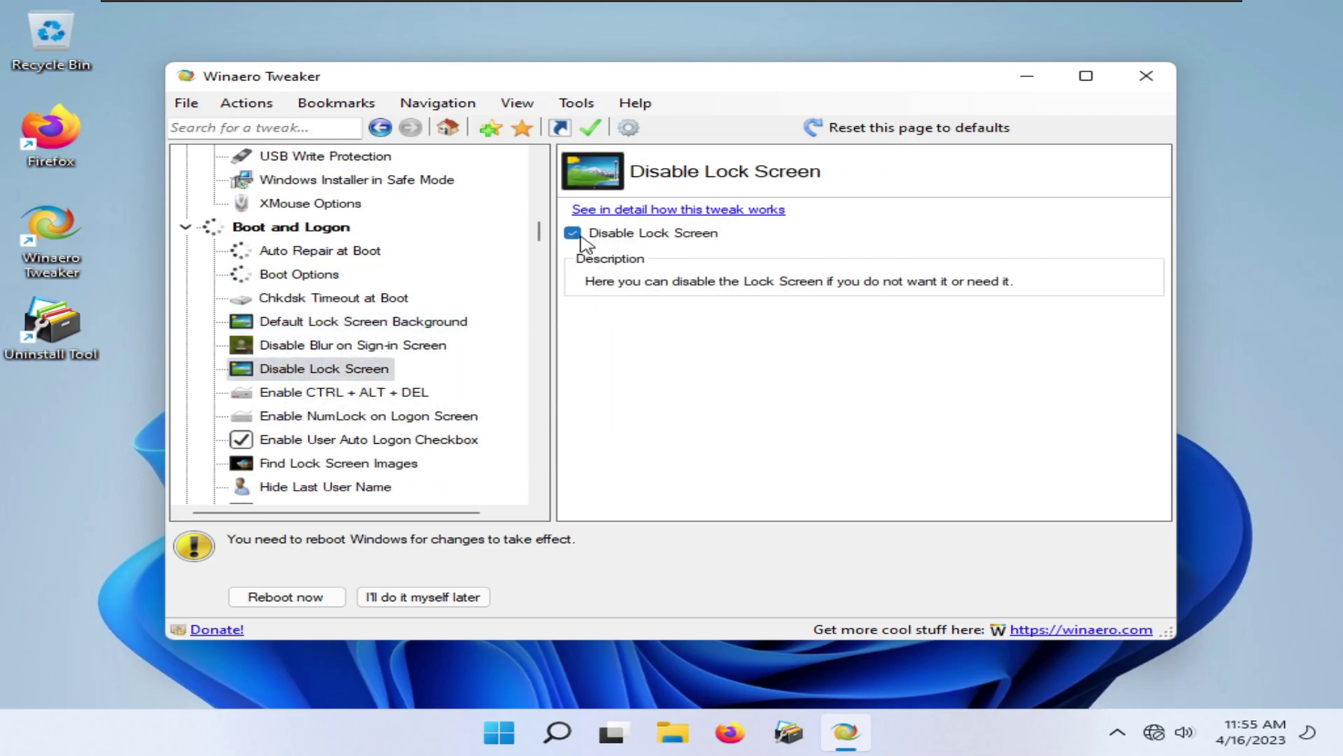
{"action": "scroll", "coordinate": [304, 420], "scroll_direction": "down", "scroll_amount": 2}
{"action": "left_click", "coordinate": [301, 415]}
{"action": "left_click", "coordinate": [297, 439]}
{"action": "scroll", "coordinate": [291, 441], "scroll_direction": "down", "scroll_amount": 1}
{"action": "left_click", "coordinate": [289, 440]}
{"action": "scroll", "coordinate": [289, 442], "scroll_direction": "down", "scroll_amount": 5}
{"action": "left_click", "coordinate": [280, 420]}
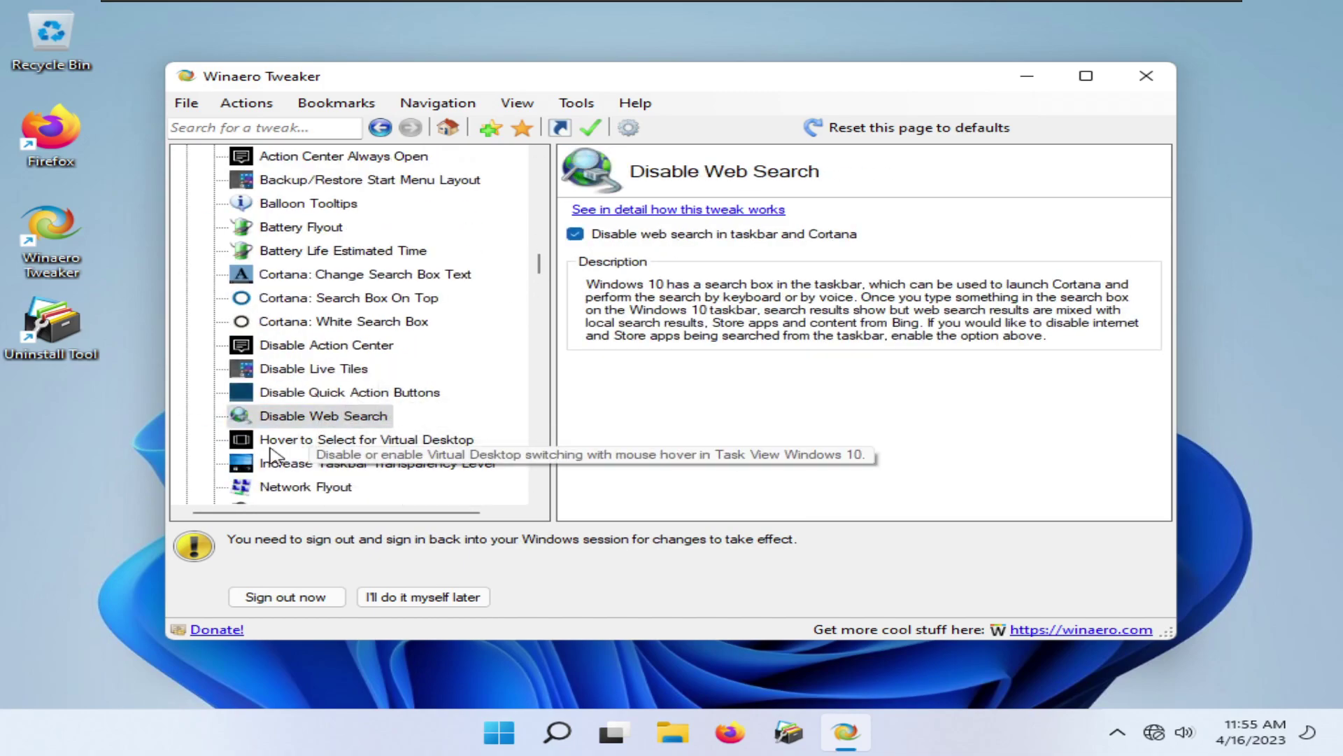
{"action": "left_click", "coordinate": [279, 440]}
{"action": "left_click", "coordinate": [280, 462]}
{"action": "key", "text": "Up"}
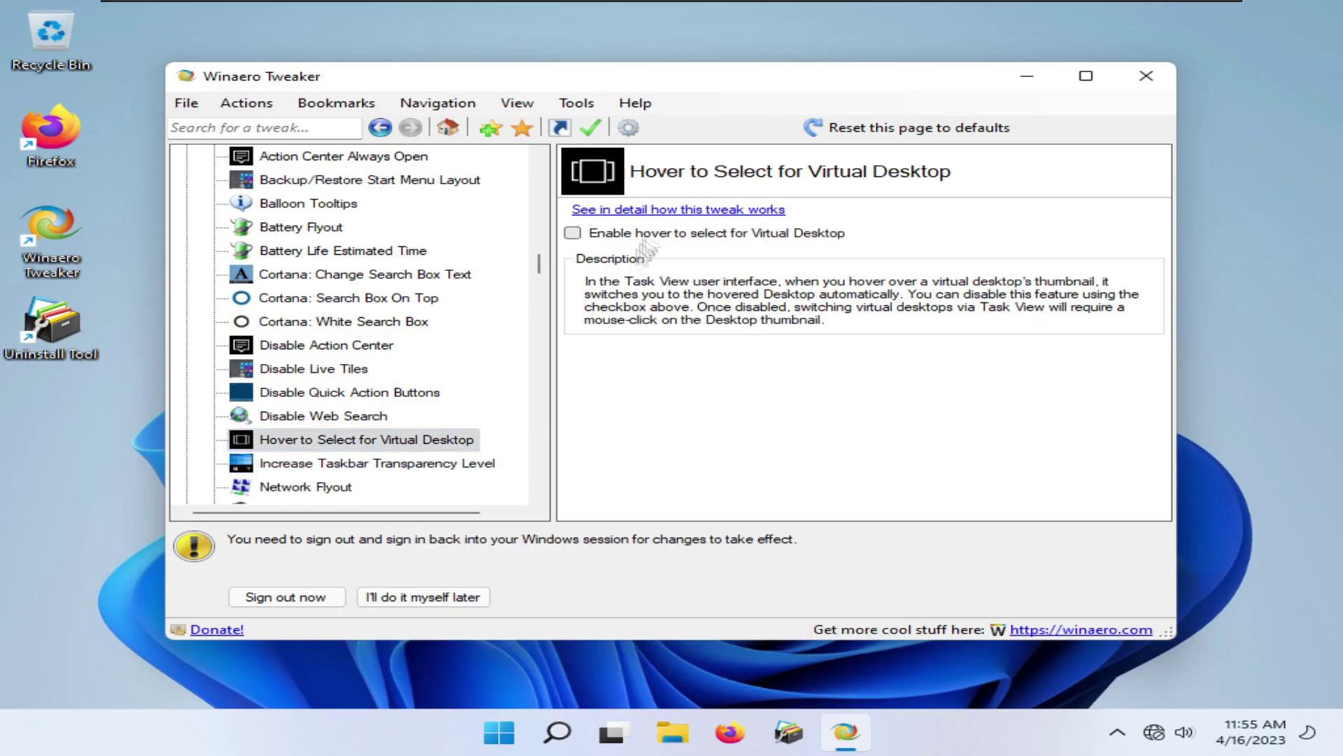
- Browse past the network, volume and Explorer tweaks to Hide Pages from Settings
{"action": "scroll", "coordinate": [304, 441], "scroll_direction": "down", "scroll_amount": 3}
{"action": "left_click", "coordinate": [315, 415]}
{"action": "scroll", "coordinate": [325, 387], "scroll_direction": "down", "scroll_amount": 3}
{"action": "left_click", "coordinate": [322, 378]}
{"action": "scroll", "coordinate": [322, 378], "scroll_direction": "down", "scroll_amount": 5}
{"action": "left_click", "coordinate": [322, 371]}
{"action": "scroll", "coordinate": [321, 392], "scroll_direction": "down", "scroll_amount": 4}
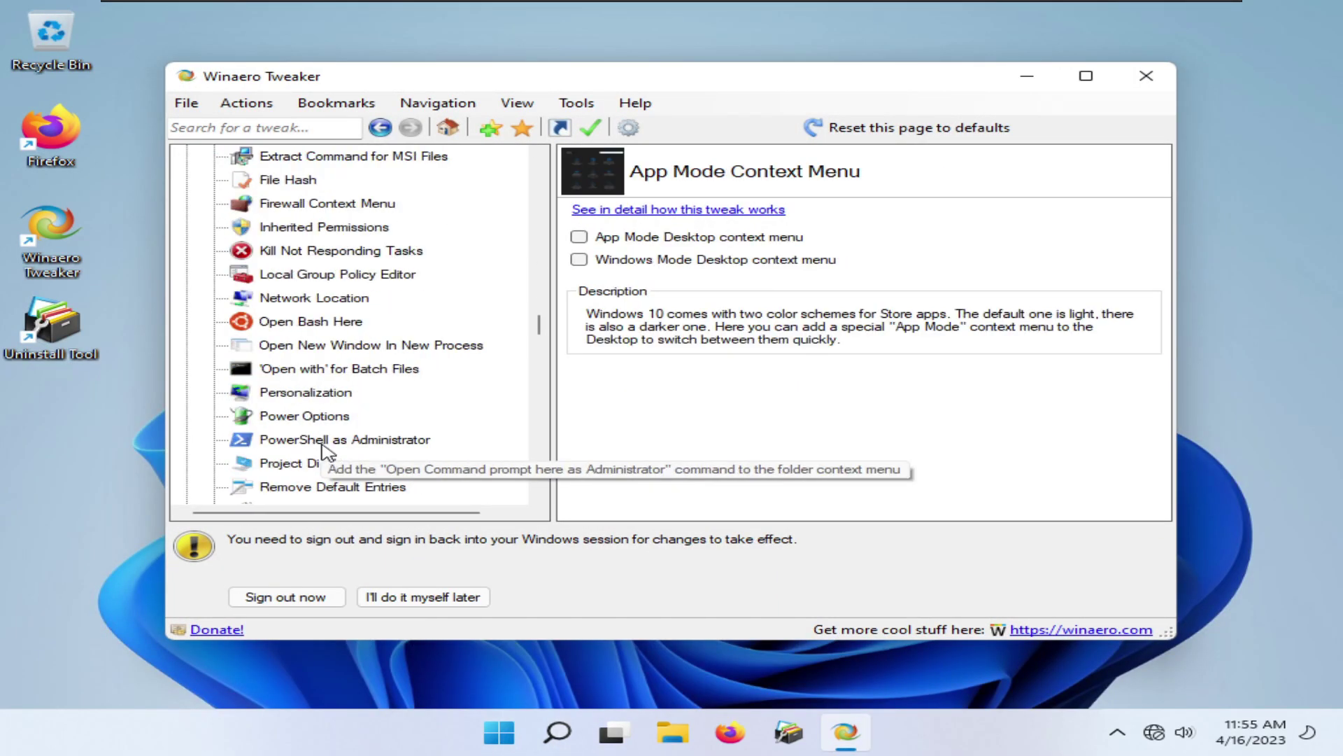
{"action": "scroll", "coordinate": [324, 451], "scroll_direction": "down", "scroll_amount": 3}
{"action": "left_click", "coordinate": [273, 347]}
{"action": "scroll", "coordinate": [343, 427], "scroll_direction": "down", "scroll_amount": 7}
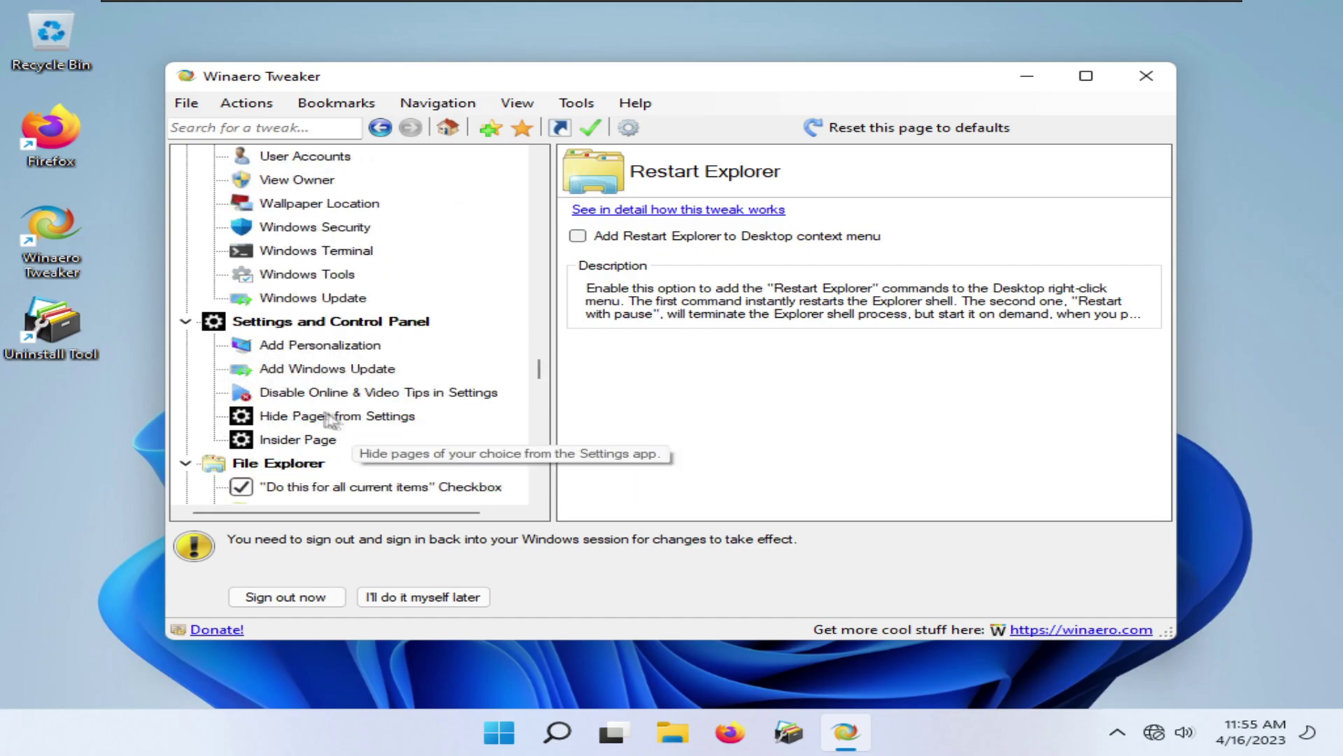
{"action": "left_click", "coordinate": [348, 420]}
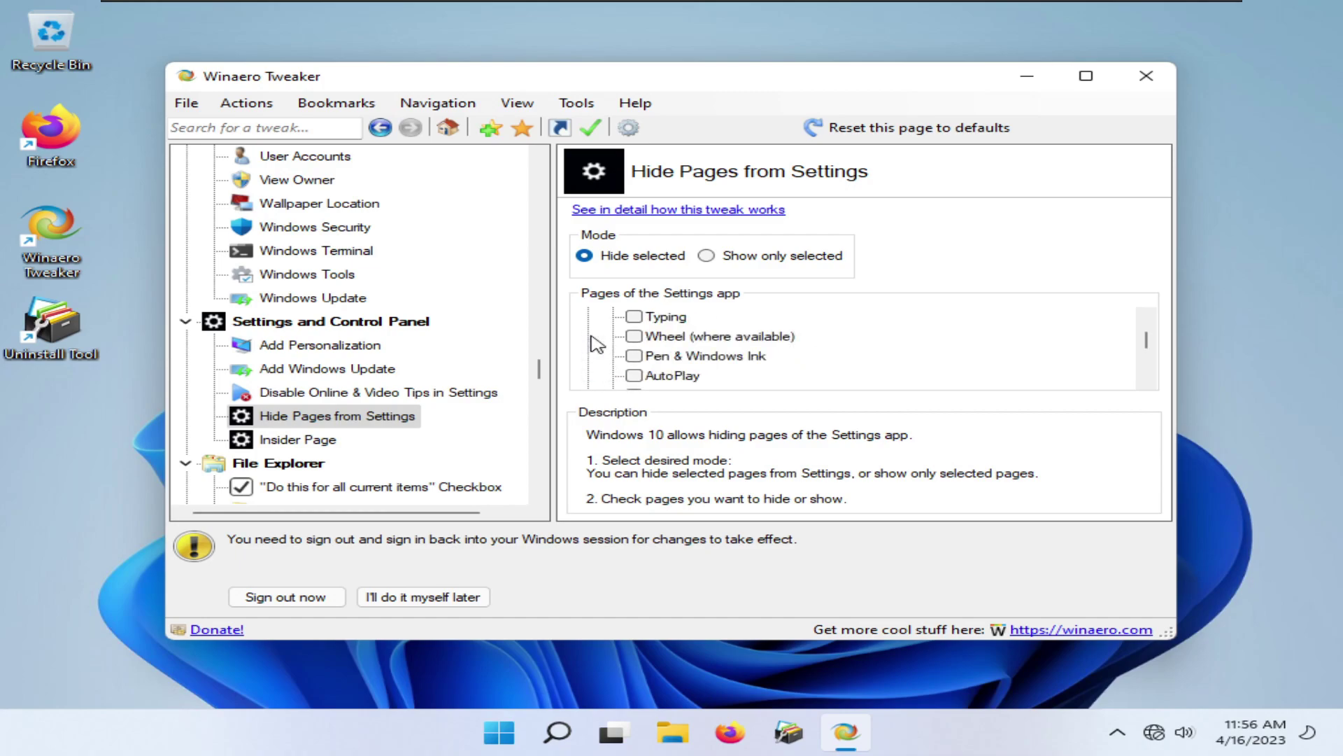
- Maximize Winaero Tweaker and work through the Settings page groups, down to Gaming
{"action": "left_click", "coordinate": [1087, 77]}
{"action": "scroll", "coordinate": [596, 253], "scroll_direction": "up", "scroll_amount": 1}
{"action": "left_click", "coordinate": [550, 248]}
{"action": "left_click", "coordinate": [550, 267]}
{"action": "left_click", "coordinate": [550, 287]}
{"action": "left_click", "coordinate": [550, 306]}
{"action": "scroll", "coordinate": [550, 326], "scroll_direction": "down", "scroll_amount": 1}
{"action": "left_click", "coordinate": [550, 346]}
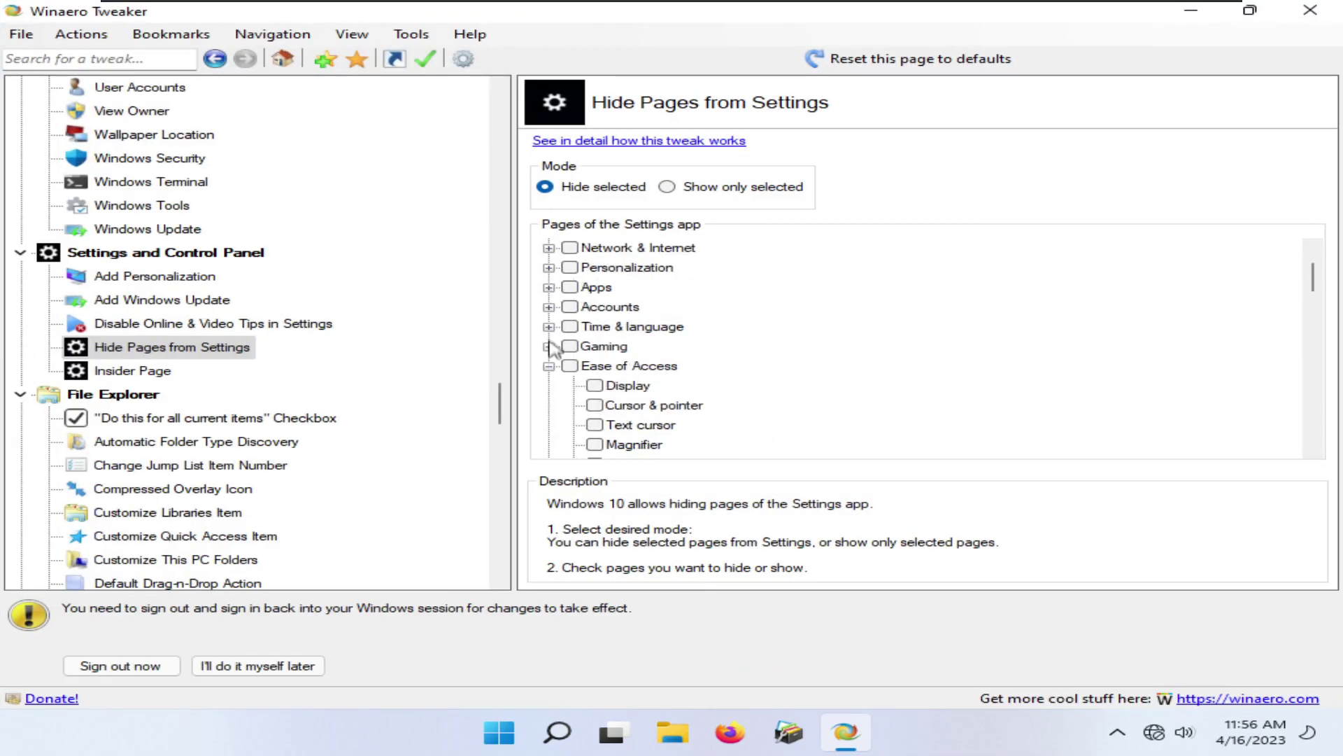
{"action": "scroll", "coordinate": [553, 353], "scroll_direction": "down", "scroll_amount": 3}
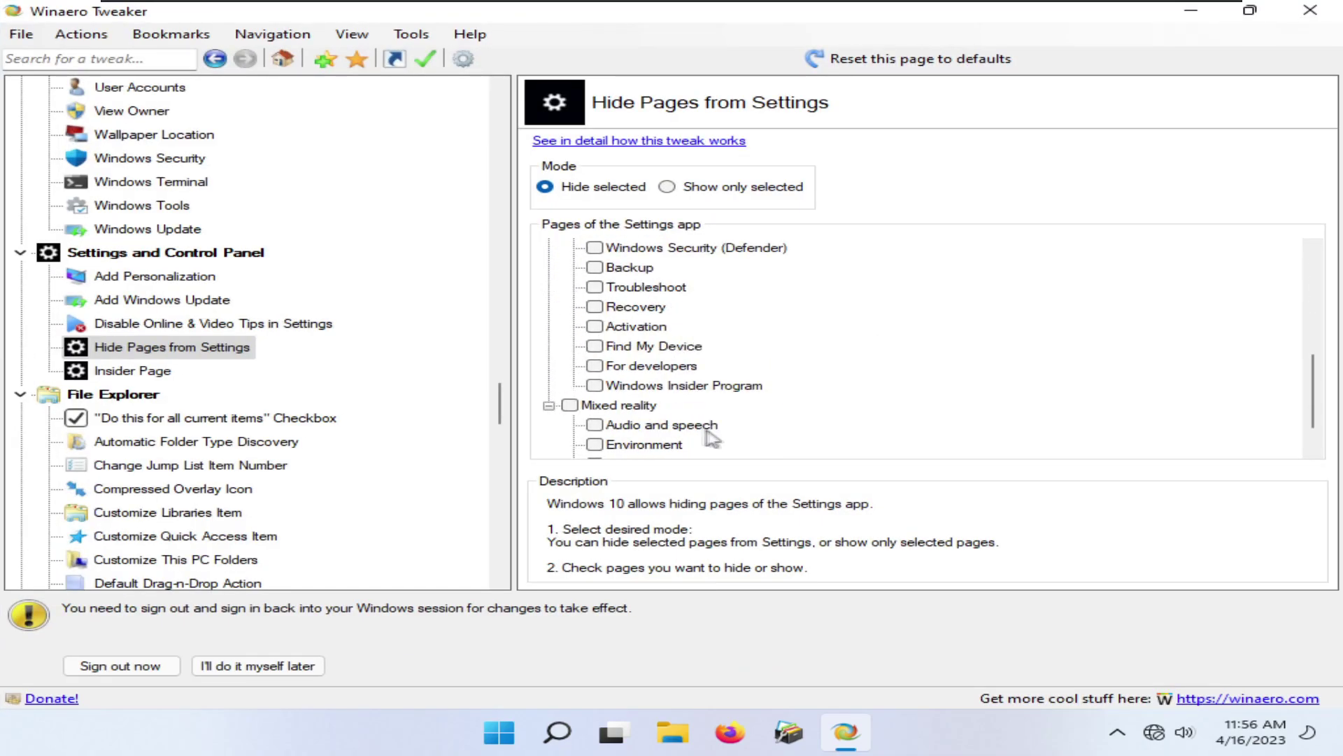
{"action": "scroll", "coordinate": [584, 419], "scroll_direction": "up", "scroll_amount": 1}
- Check in the Settings app that the hidden pages are gone, then close it
{"action": "left_click", "coordinate": [499, 728]}
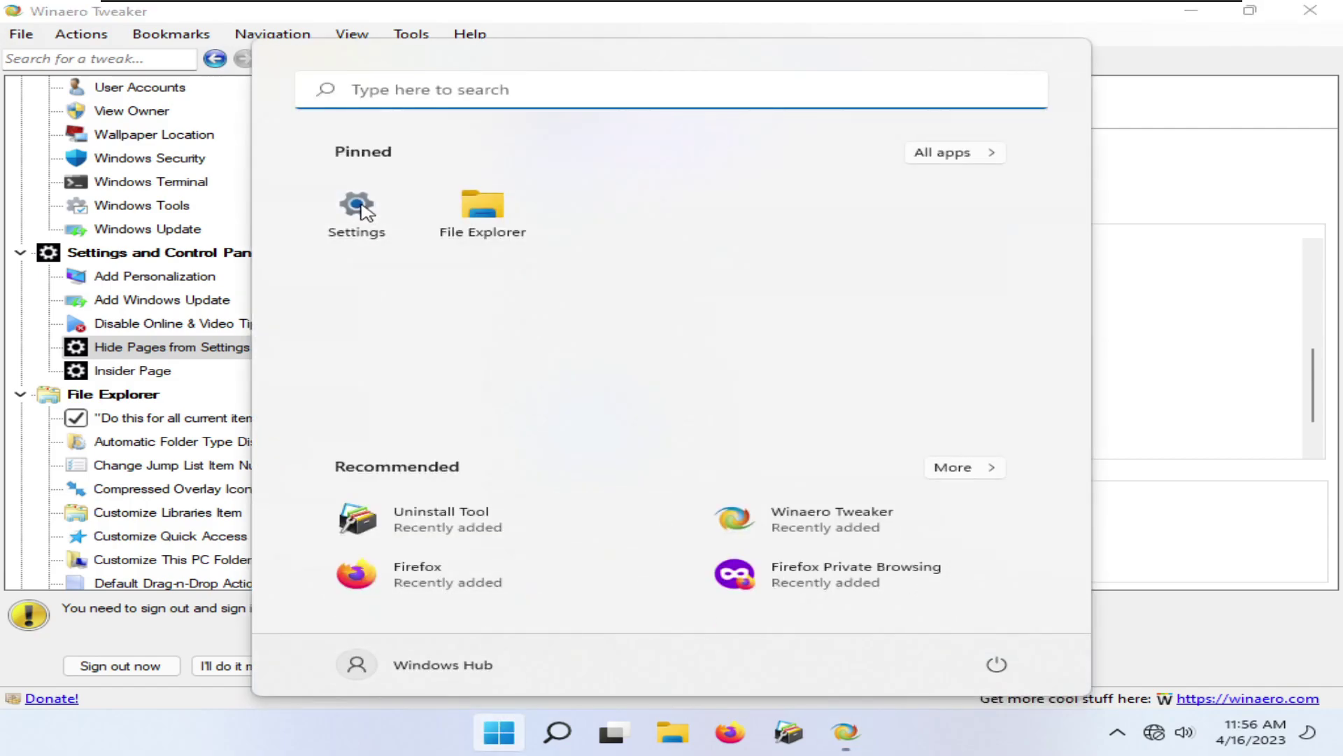
{"action": "left_click", "coordinate": [357, 206]}
{"action": "scroll", "coordinate": [291, 521], "scroll_direction": "down", "scroll_amount": 5}
{"action": "key", "text": "alt+F4"}
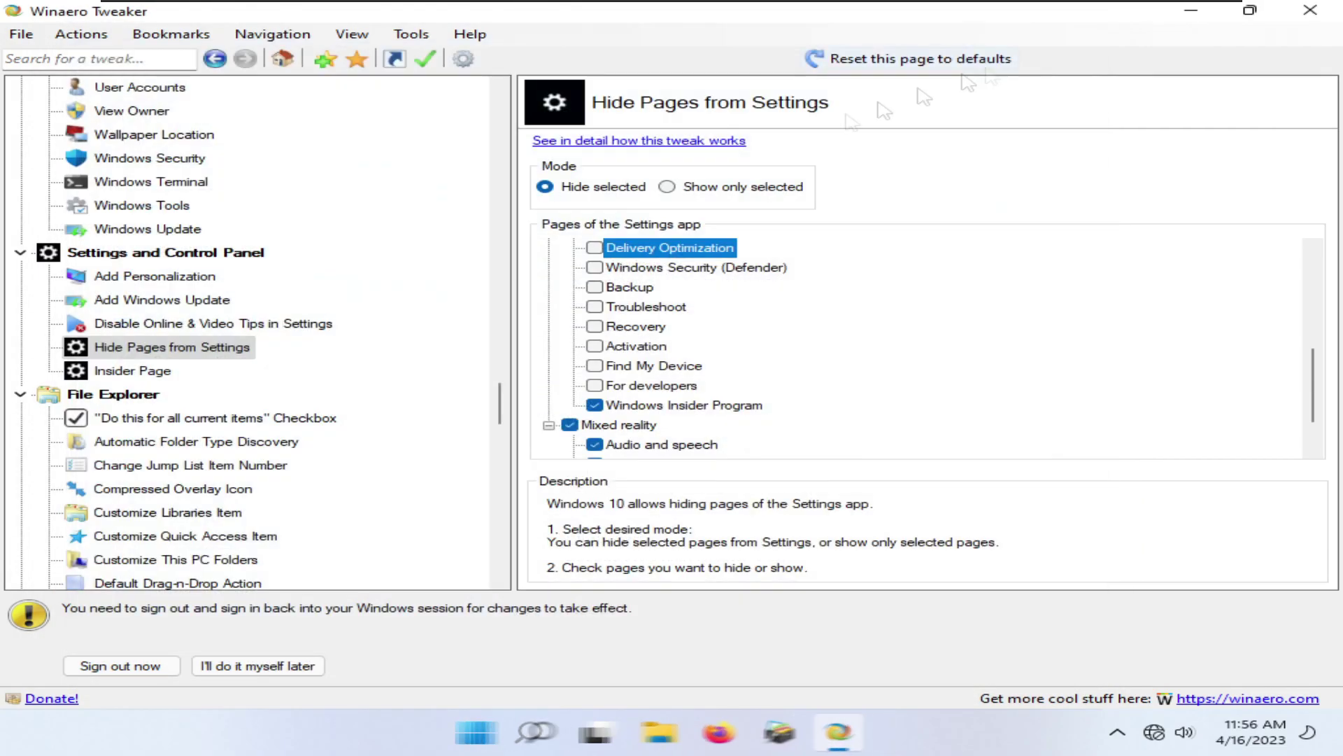
- Select the Disable Windows Defender tweak
{"action": "scroll", "coordinate": [329, 466], "scroll_direction": "down", "scroll_amount": 4}
{"action": "scroll", "coordinate": [280, 420], "scroll_direction": "up", "scroll_amount": 1}
{"action": "left_click", "coordinate": [30, 183]}
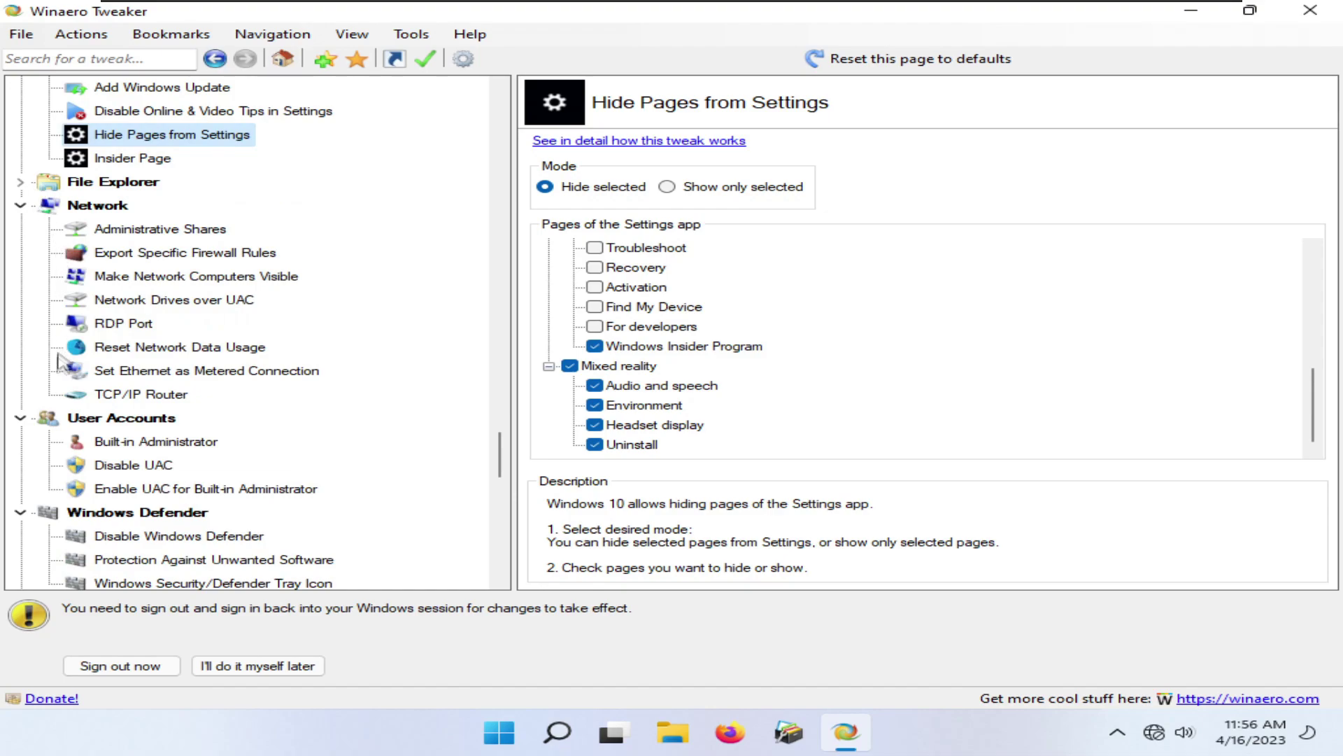
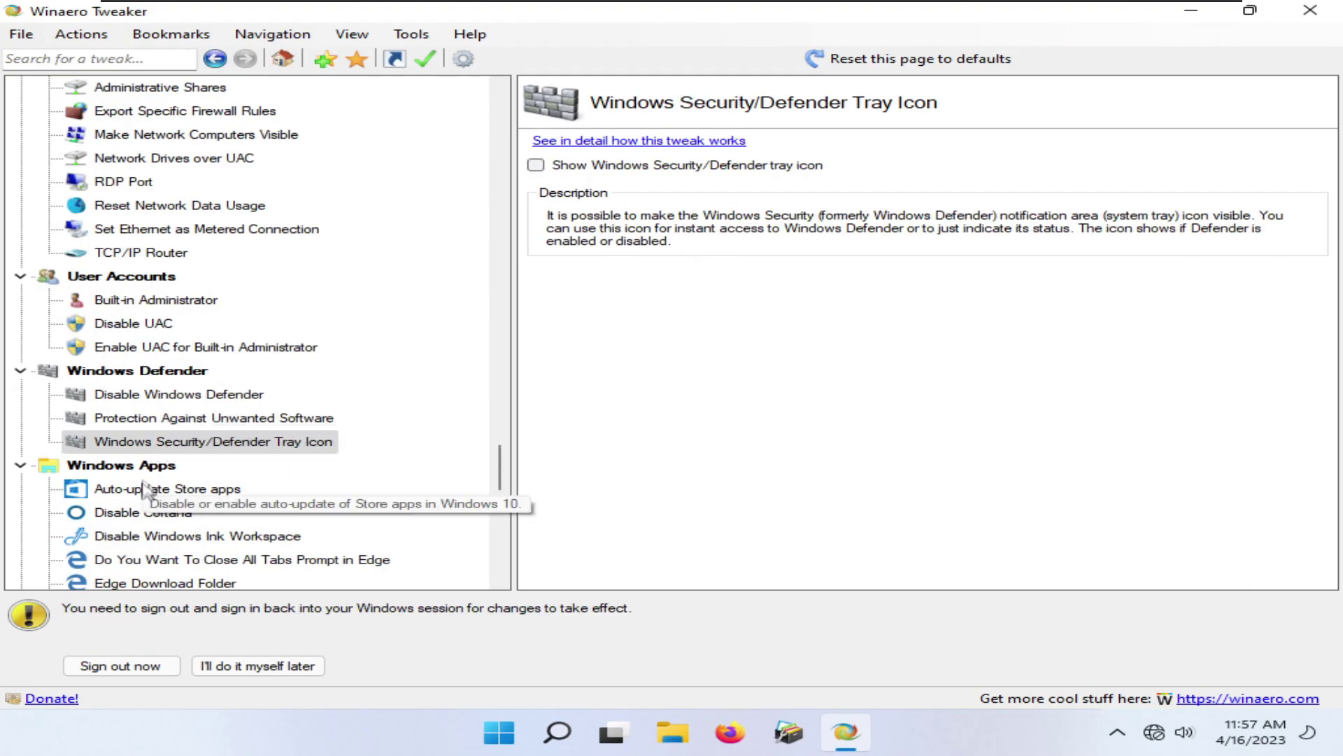
- Go past Auto-update Store apps, tick Disable Cortana and Disable Telemetry, and reach Activate Windows Photo Viewer
{"action": "left_click", "coordinate": [166, 488]}
{"action": "left_click", "coordinate": [120, 513]}
{"action": "scroll", "coordinate": [384, 324], "scroll_direction": "down", "scroll_amount": 4}
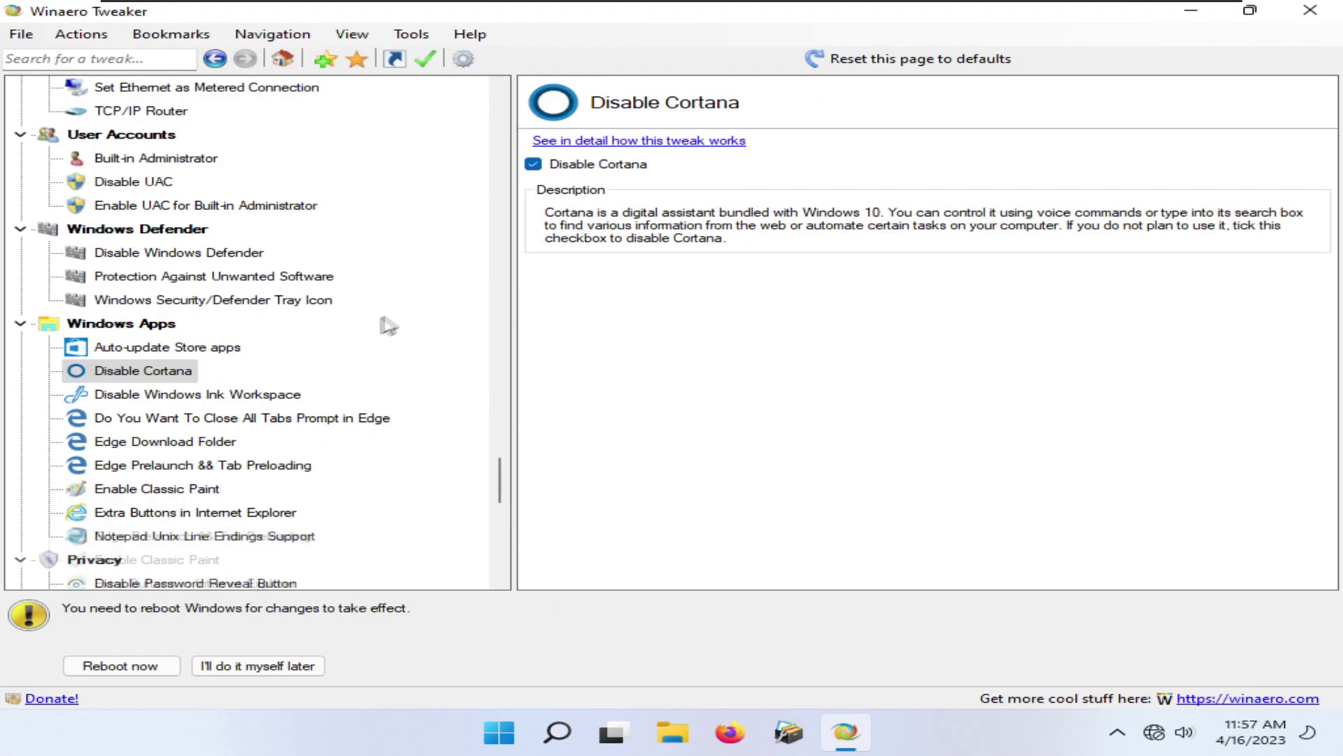
{"action": "left_click", "coordinate": [103, 470]}
{"action": "scroll", "coordinate": [103, 480], "scroll_direction": "down", "scroll_amount": 8}
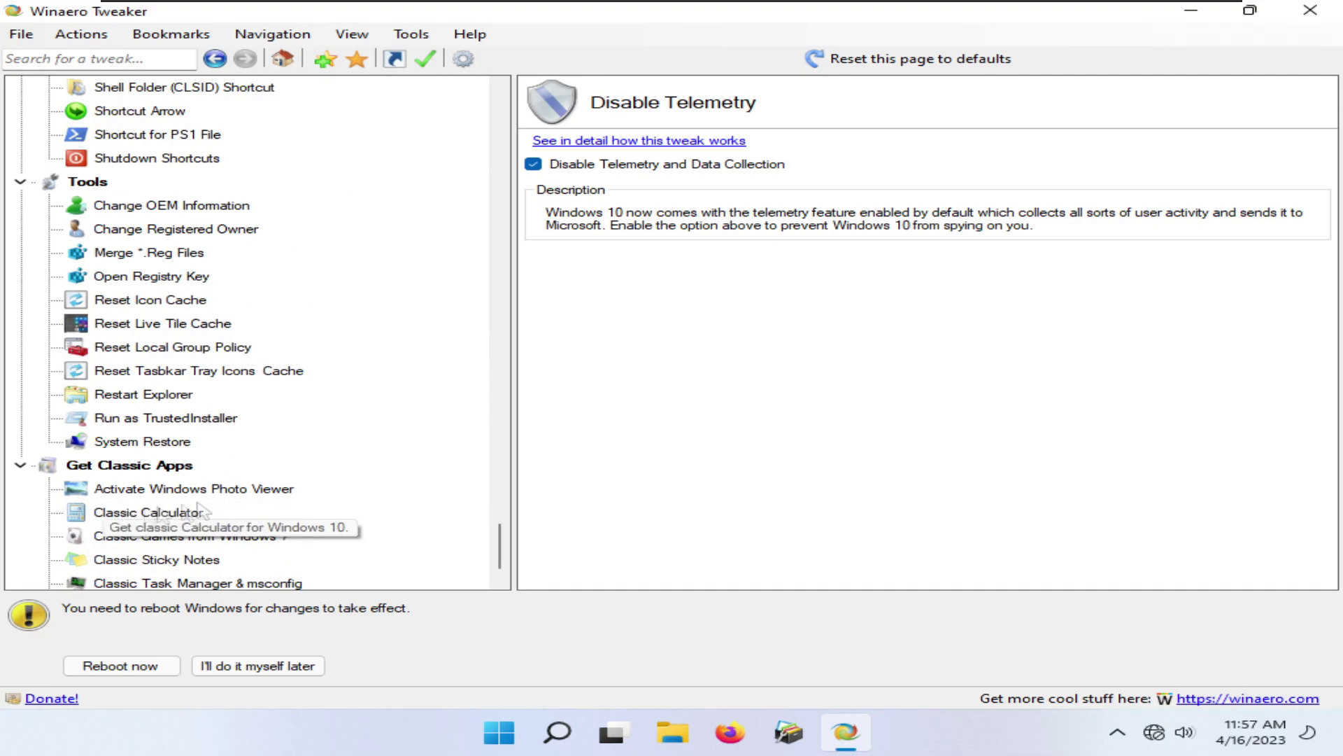
{"action": "left_click", "coordinate": [126, 488]}
{"action": "scroll", "coordinate": [640, 368], "scroll_direction": "down", "scroll_amount": 20}
- Activate Windows Photo Viewer and make it the default for .bmp, .dib and .gif
{"action": "left_click", "coordinate": [622, 399]}
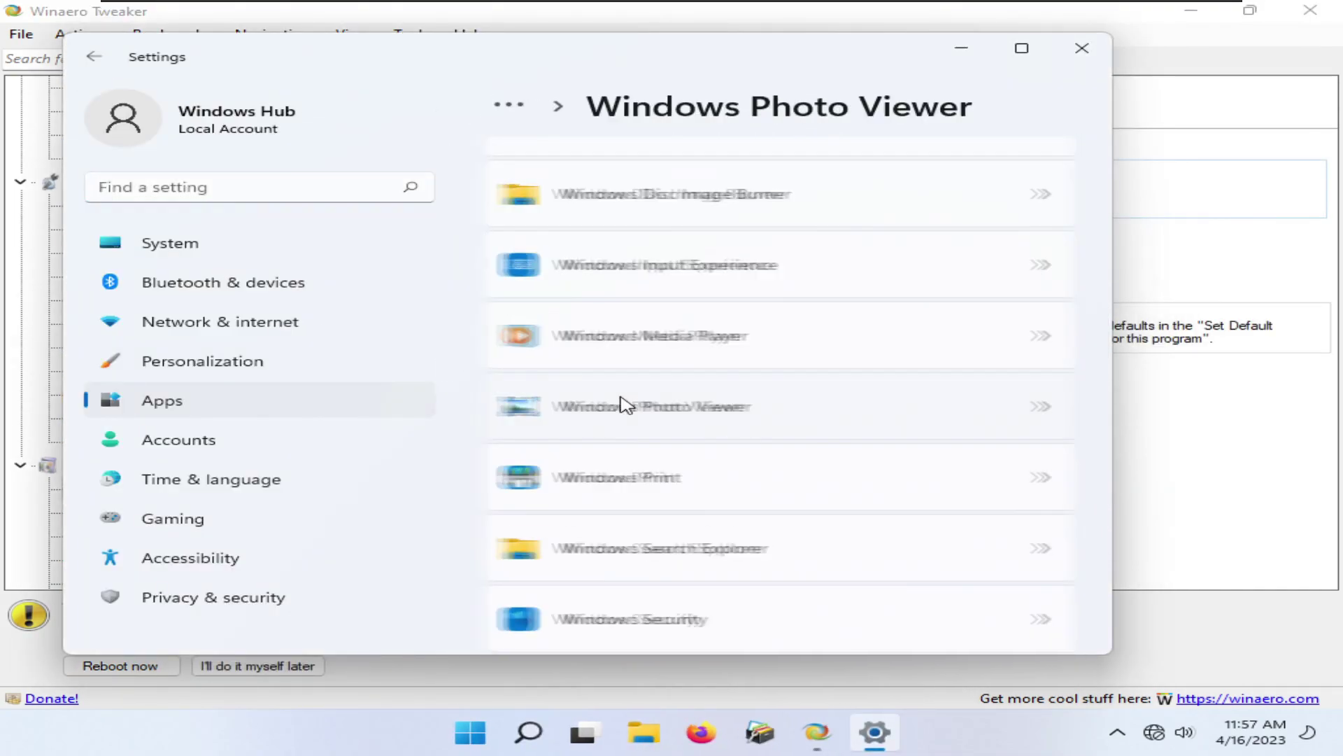
{"action": "left_click", "coordinate": [588, 229]}
{"action": "left_click", "coordinate": [544, 296]}
{"action": "left_click", "coordinate": [692, 394]}
{"action": "left_click", "coordinate": [626, 346]}
{"action": "left_click", "coordinate": [586, 301]}
{"action": "left_click", "coordinate": [692, 393]}
{"action": "left_click", "coordinate": [633, 468]}
- Make Windows Photo Viewer the default app for .jfif and .jpe files
{"action": "left_click", "coordinate": [628, 302]}
{"action": "left_click", "coordinate": [700, 394]}
{"action": "left_click", "coordinate": [633, 589]}
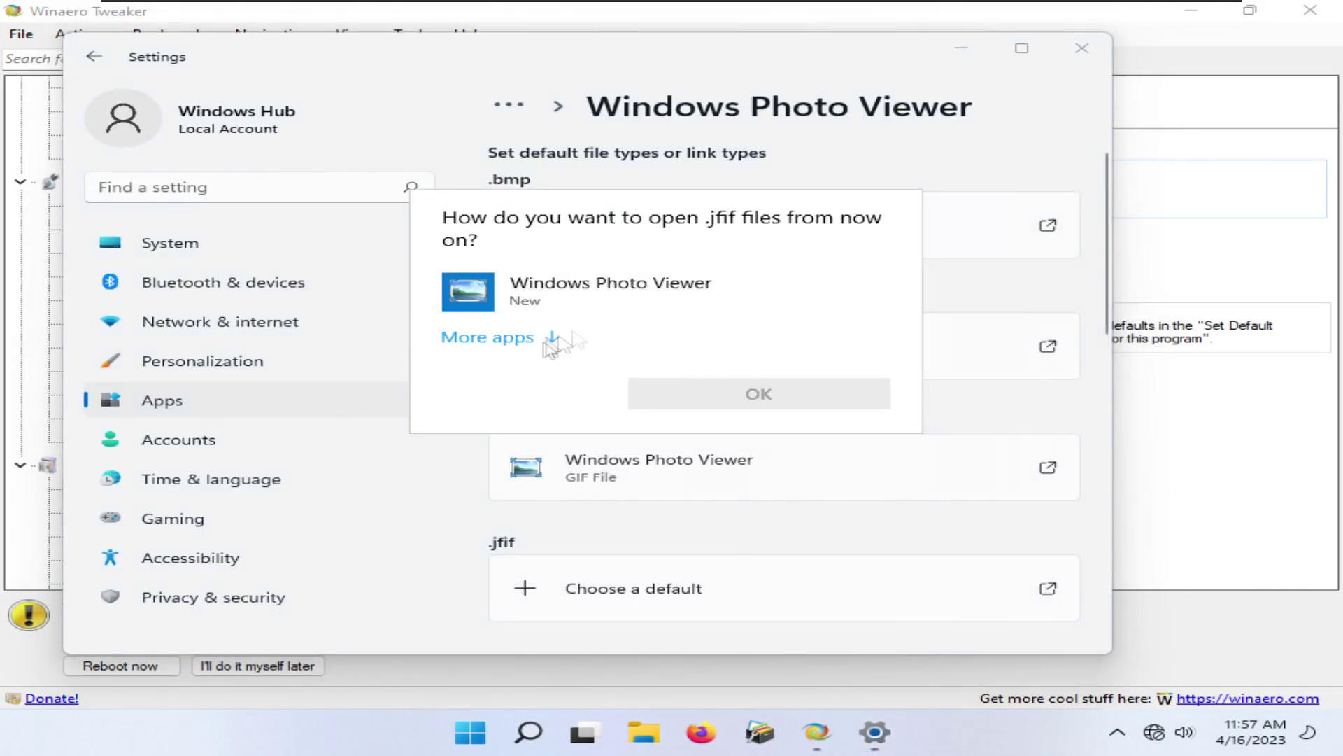
{"action": "left_click", "coordinate": [707, 539]}
{"action": "scroll", "coordinate": [676, 406], "scroll_direction": "down", "scroll_amount": 3}
{"action": "left_click", "coordinate": [664, 397]}
{"action": "left_click", "coordinate": [622, 297]}
- Make Windows Photo Viewer the default app for .jpeg, .jpg and .png files
{"action": "left_click", "coordinate": [693, 394]}
{"action": "left_click", "coordinate": [633, 518]}
{"action": "left_click", "coordinate": [608, 301]}
{"action": "left_click", "coordinate": [692, 394]}
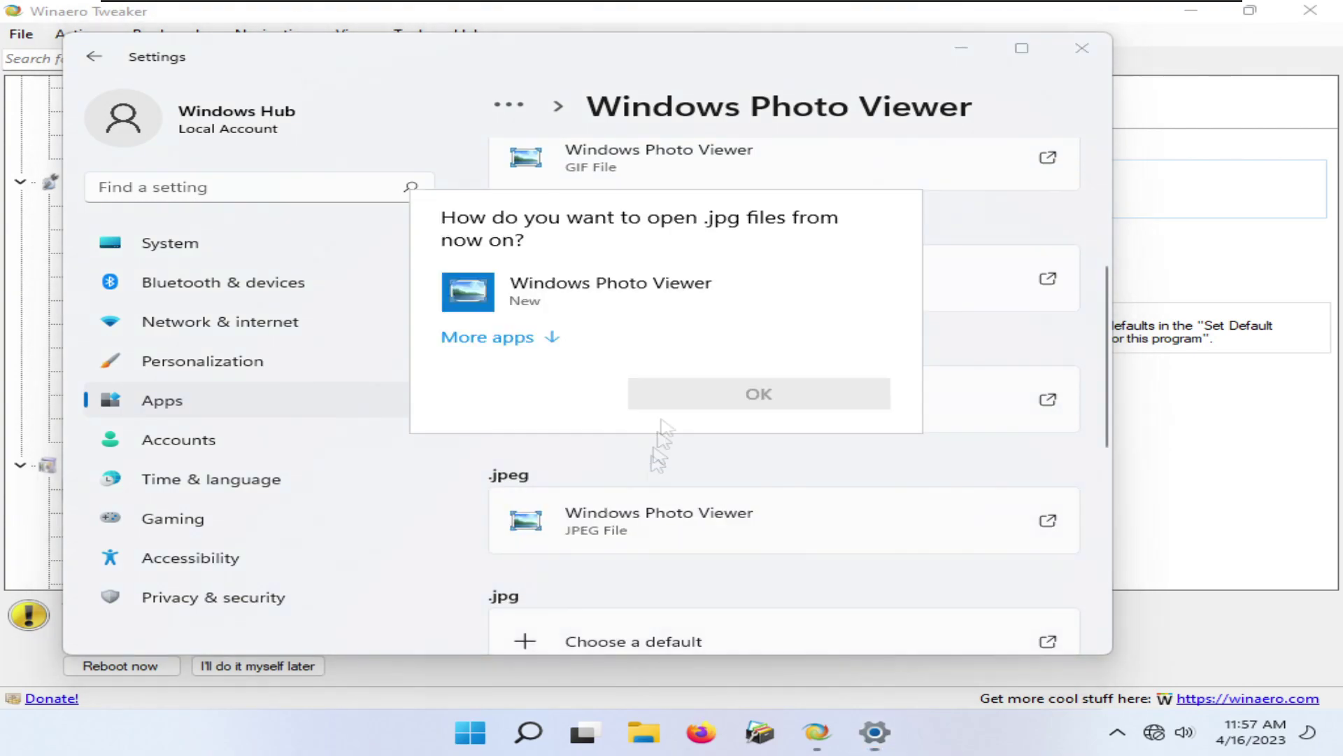
{"action": "left_click", "coordinate": [647, 574]}
{"action": "left_click", "coordinate": [619, 296]}
- Close Settings and restart Windows with Reboot now to apply the tweaks
{"action": "left_click", "coordinate": [672, 393]}
{"action": "scroll", "coordinate": [648, 476], "scroll_direction": "down", "scroll_amount": 4}
{"action": "left_click", "coordinate": [1083, 48]}
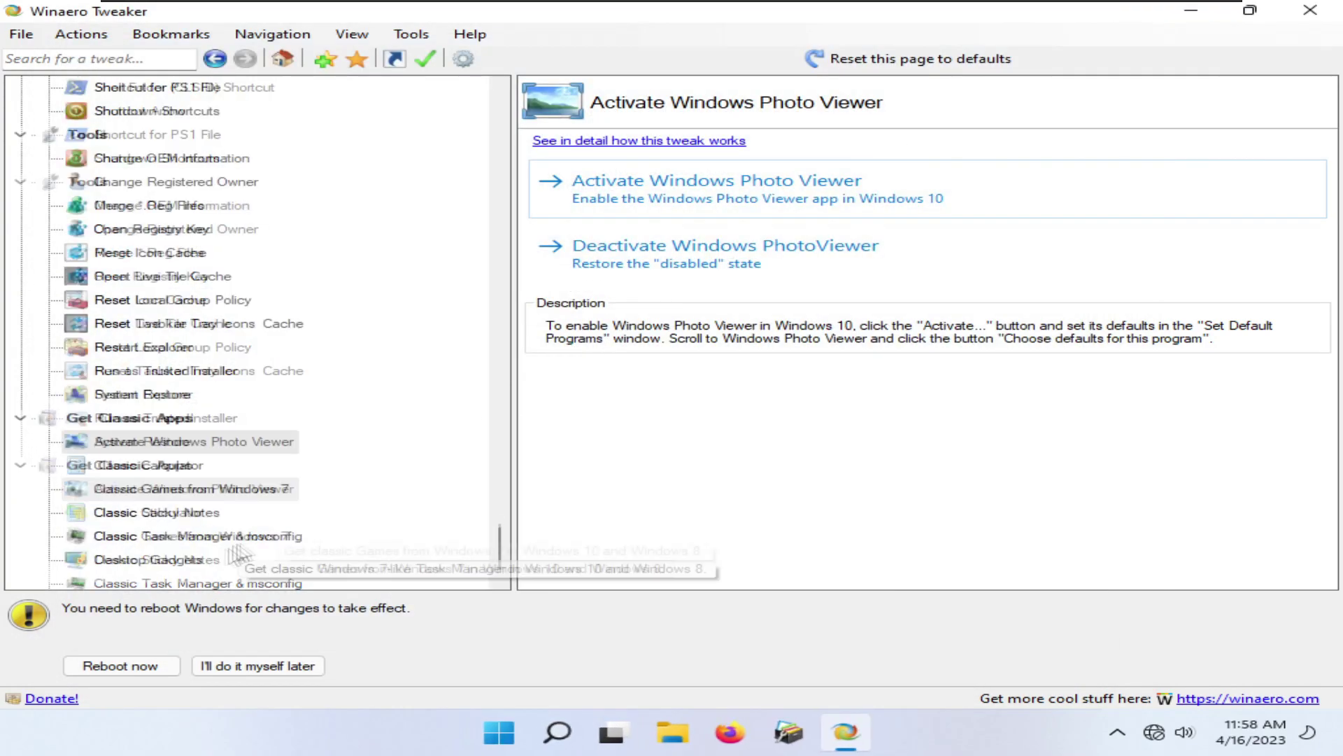
{"action": "scroll", "coordinate": [261, 545], "scroll_direction": "down", "scroll_amount": 2}
{"action": "left_click", "coordinate": [157, 465]}
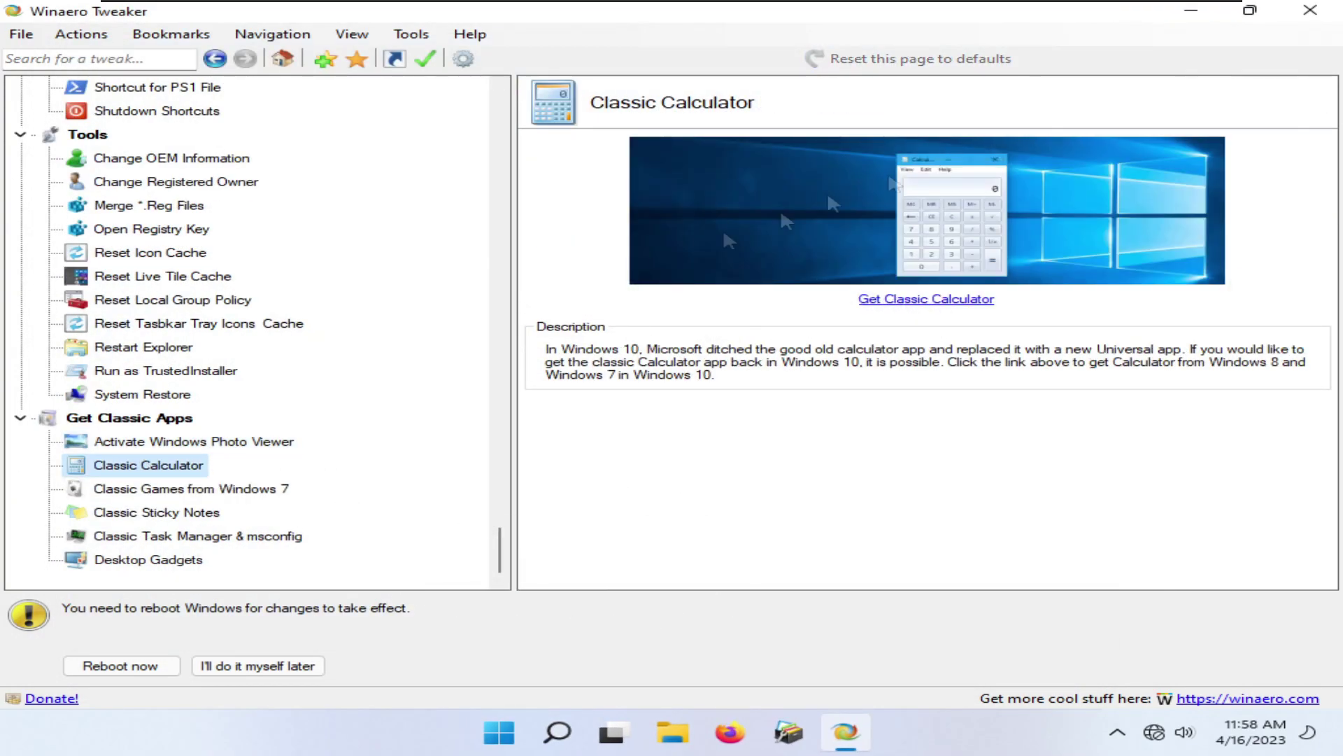
{"action": "left_click", "coordinate": [146, 665]}
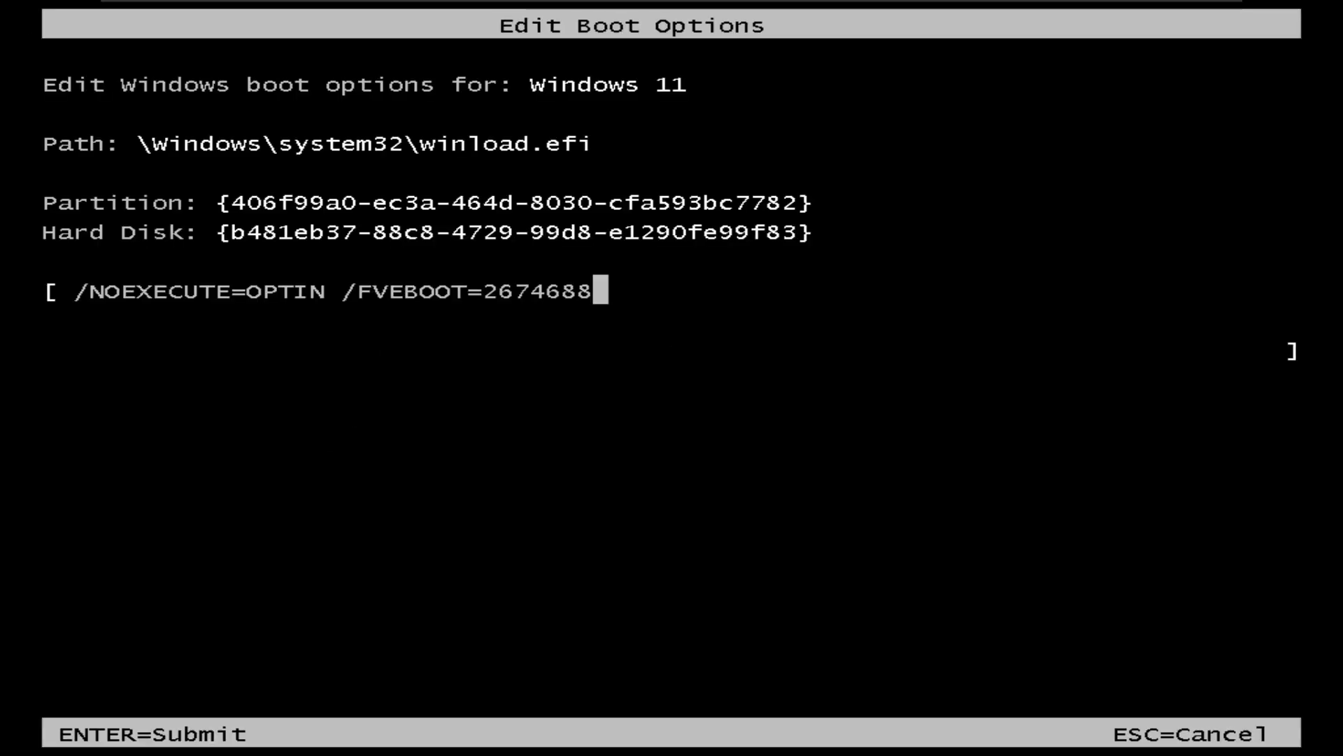
- After the reboot, review Task Manager's Startup apps, then close Task Manager
{"action": "key", "text": "Return"}
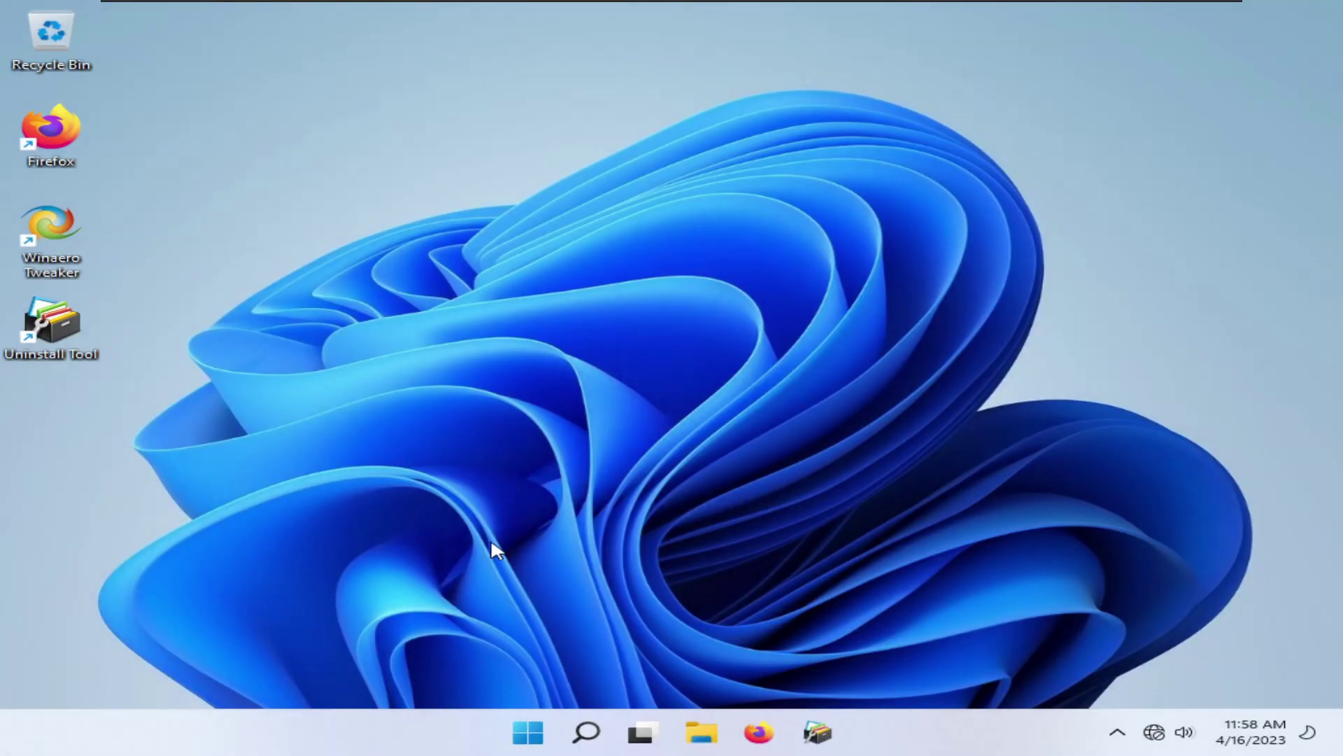
{"action": "key", "text": "super+x"}
{"action": "left_click", "coordinate": [483, 491]}
{"action": "left_click", "coordinate": [378, 89]}
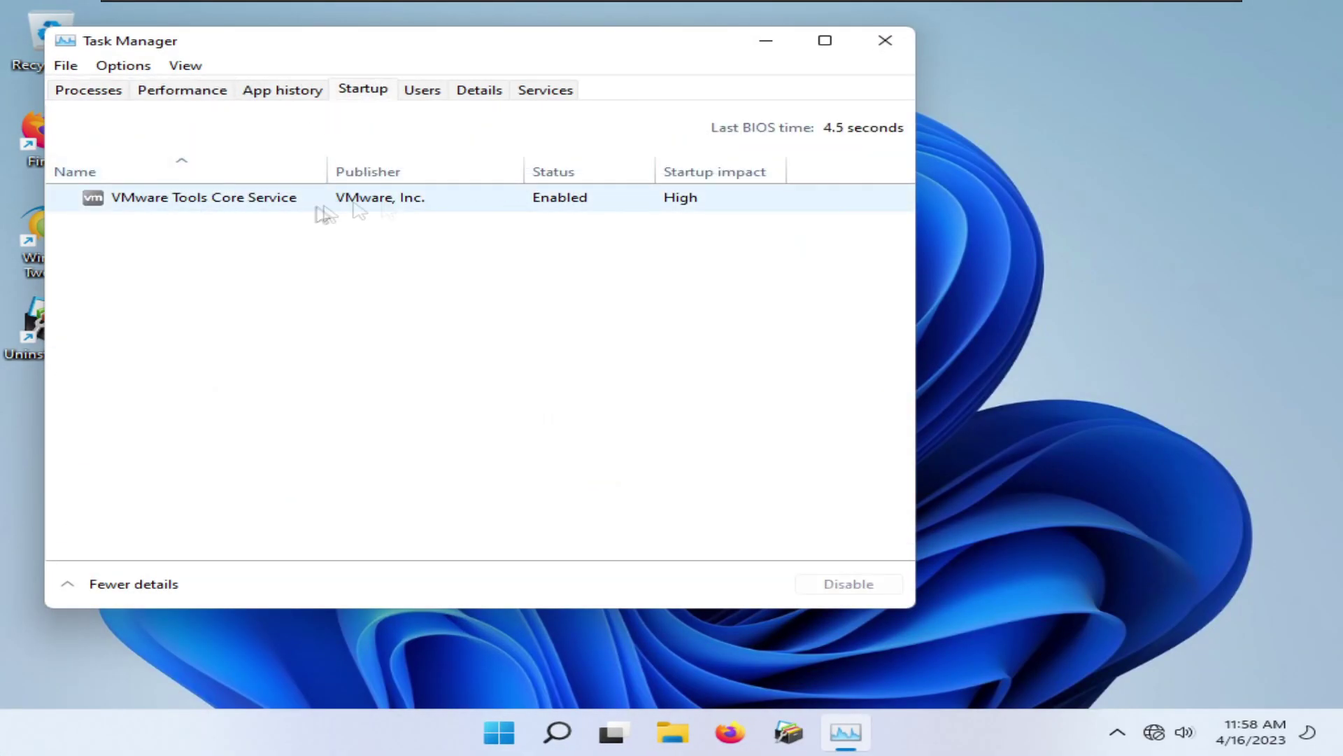
{"action": "left_click", "coordinate": [885, 40]}
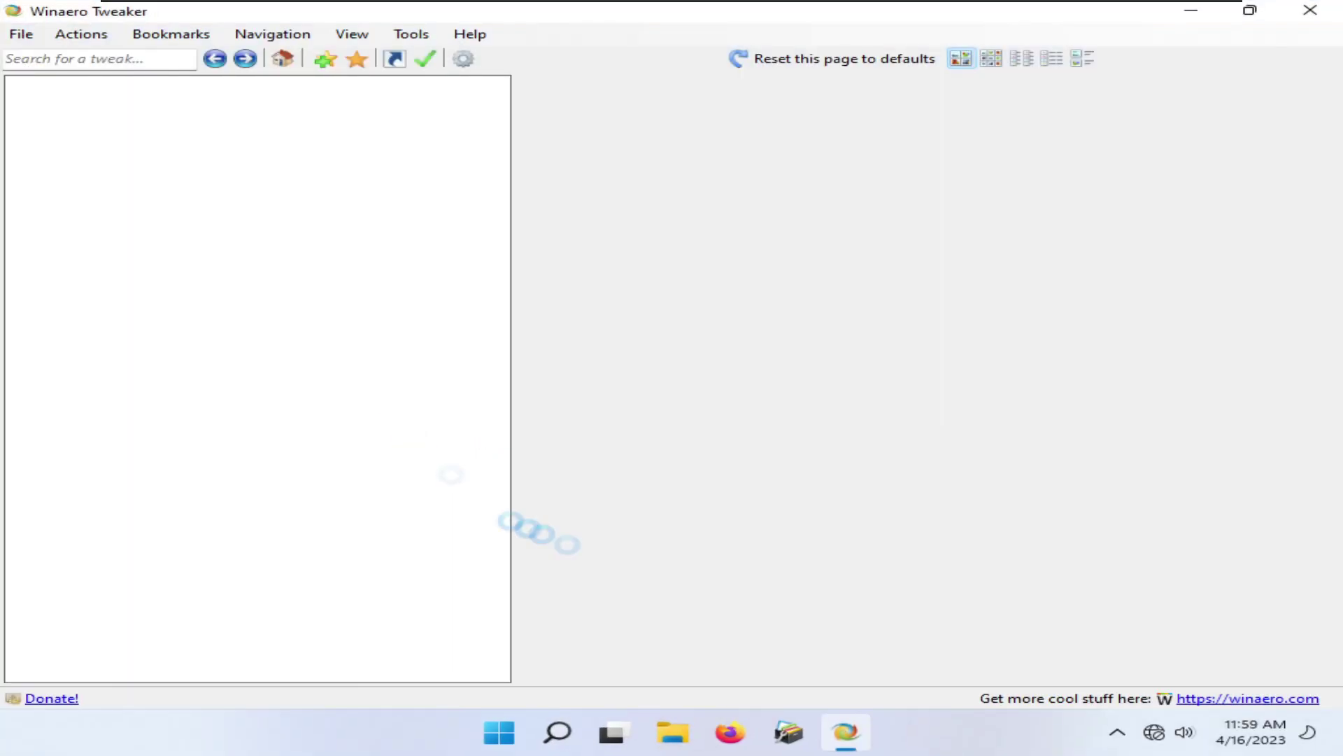
{"action": "scroll", "coordinate": [252, 377], "scroll_direction": "down", "scroll_amount": 15}
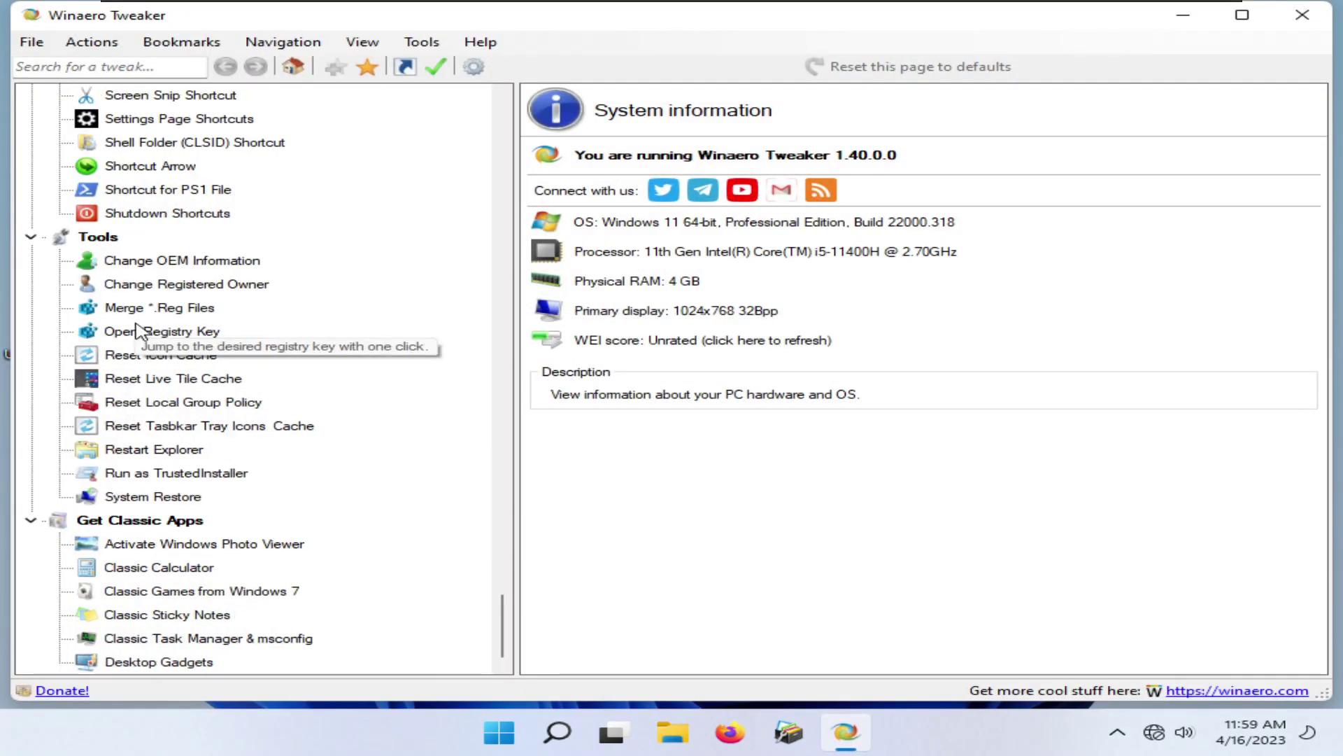
- Run services.msc as TrustedInstaller and set AppX Deployment Service to Disabled and stopped
{"action": "left_click", "coordinate": [176, 473]}
{"action": "type", "text": "services.msc"}
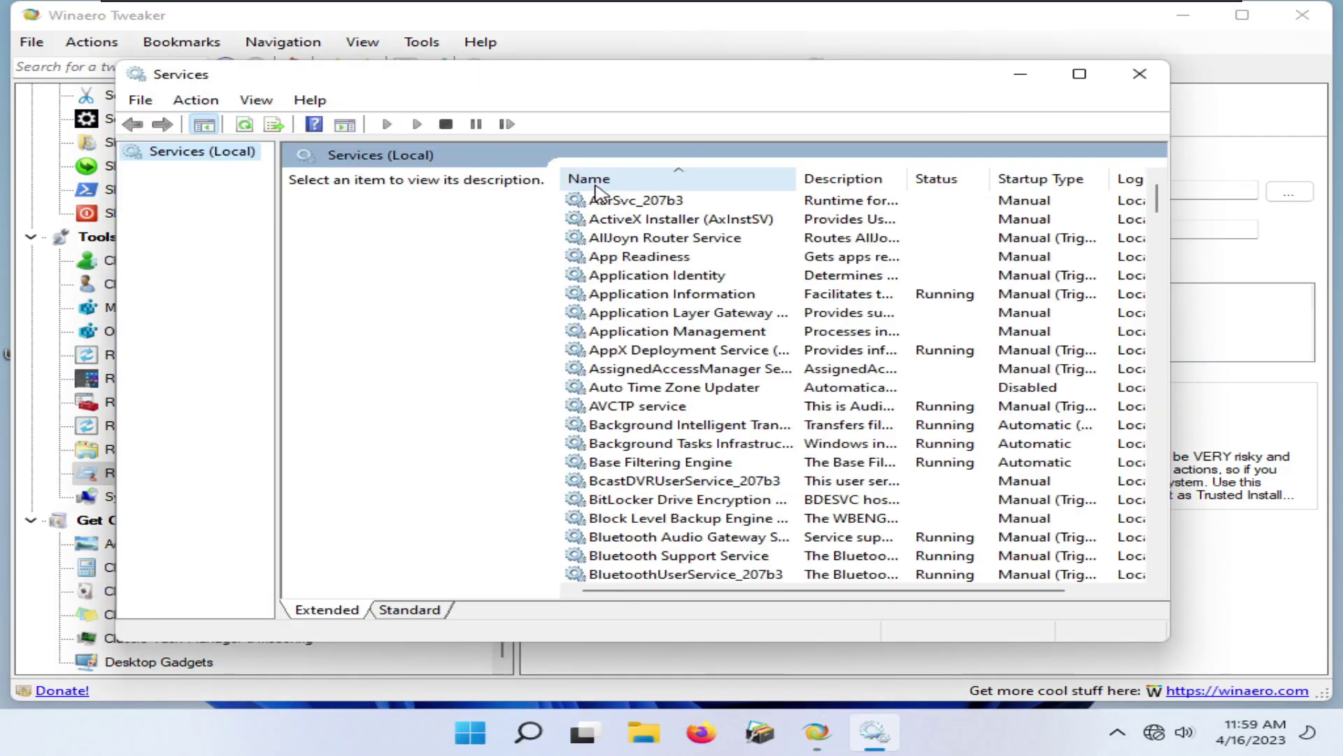
{"action": "right_click", "coordinate": [892, 351]}
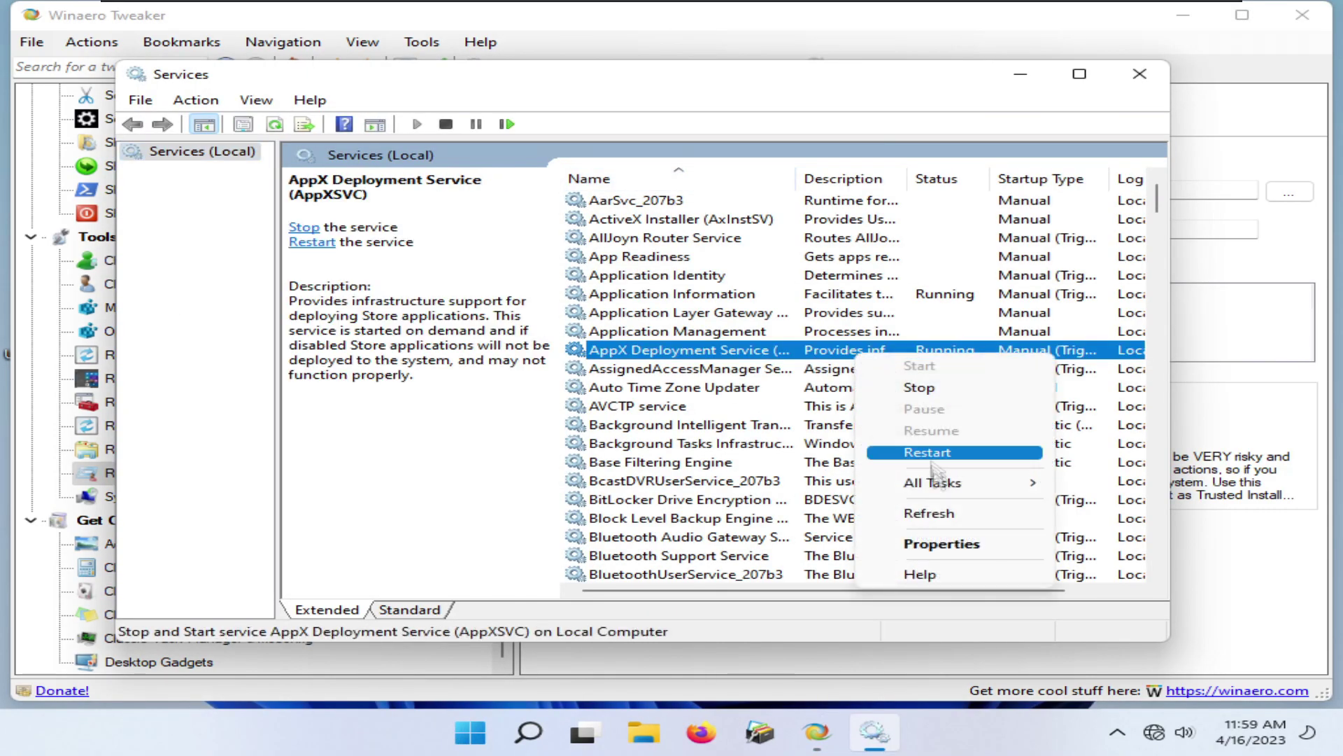
{"action": "left_click", "coordinate": [944, 543]}
{"action": "left_click", "coordinate": [700, 341]}
{"action": "left_click", "coordinate": [553, 397]}
{"action": "left_click", "coordinate": [578, 434]}
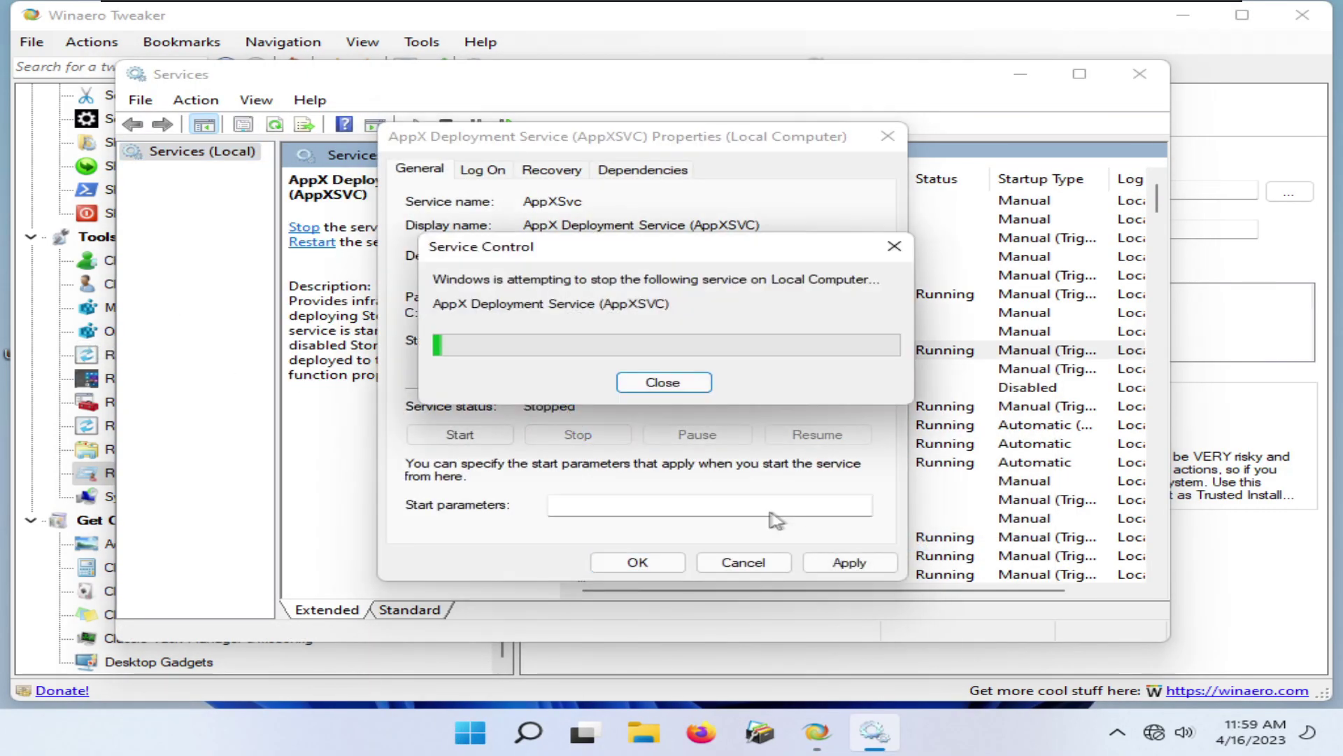
{"action": "left_click", "coordinate": [622, 564]}
- Set the Windows Search service to Disabled and stop it
{"action": "left_click_drag", "start_coordinate": [1156, 199], "coordinate": [1174, 536]}
{"action": "right_click", "coordinate": [865, 385]}
{"action": "left_click", "coordinate": [927, 568]}
{"action": "left_click", "coordinate": [583, 341]}
{"action": "left_click", "coordinate": [553, 397]}
{"action": "left_click", "coordinate": [578, 434]}
{"action": "left_click", "coordinate": [848, 563]}
{"action": "left_click", "coordinate": [636, 563]}
- Set the Windows Update service to Disabled and stop it
{"action": "right_click", "coordinate": [846, 444]}
{"action": "left_click", "coordinate": [903, 630]}
{"action": "left_click", "coordinate": [581, 341]}
{"action": "left_click", "coordinate": [554, 397]}
{"action": "left_click", "coordinate": [578, 434]}
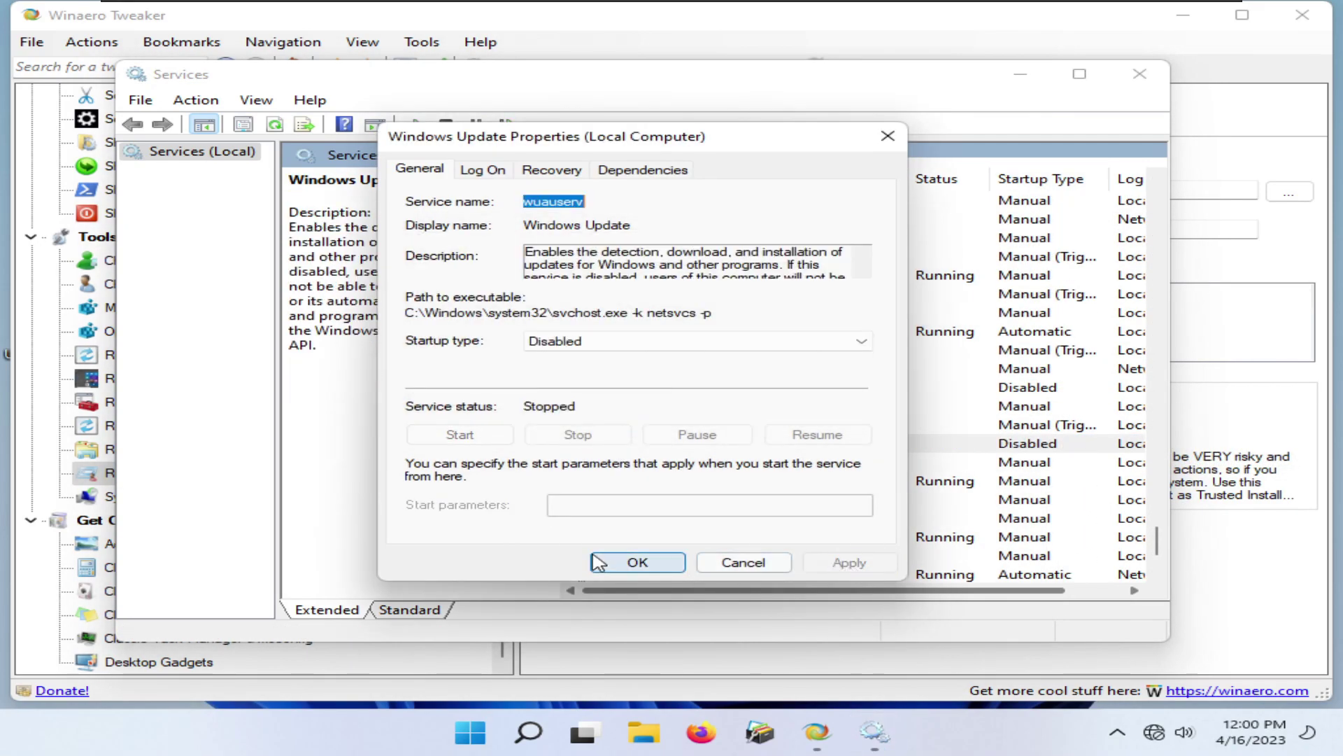
{"action": "left_click", "coordinate": [602, 563]}
- Search Windows for 'windows update' and open the matching settings result
{"action": "key", "text": "super+s"}
{"action": "type", "text": "windows update"}
{"action": "key", "text": "Return"}
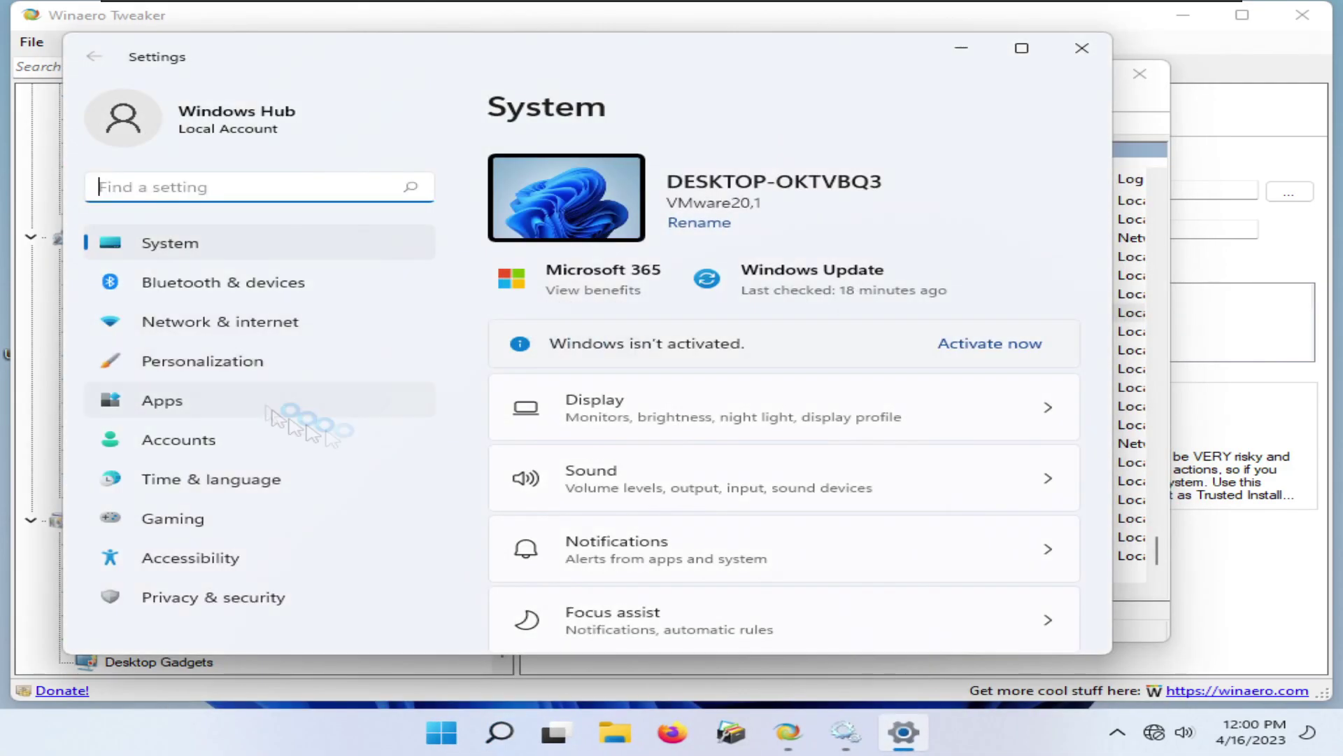
- Search 'windows update', then search Settings for 'system' and bring up the startup apps list
{"action": "key", "text": "super"}
{"action": "type", "text": "windows update"}
{"action": "left_click", "coordinate": [314, 614]}
{"action": "type", "text": "windows"}
{"action": "key", "text": "BackSpace"}
{"action": "key", "text": "BackSpace"}
{"action": "key", "text": "BackSpace"}
{"action": "key", "text": "BackSpace"}
{"action": "key", "text": "BackSpace"}
{"action": "key", "text": "BackSpace"}
{"action": "key", "text": "BackSpace"}
{"action": "type", "text": "windows"}
{"action": "key", "text": "BackSpace"}
{"action": "key", "text": "BackSpace"}
{"action": "key", "text": "BackSpace"}
{"action": "key", "text": "BackSpace"}
{"action": "key", "text": "BackSpace"}
{"action": "key", "text": "BackSpace"}
{"action": "key", "text": "BackSpace"}
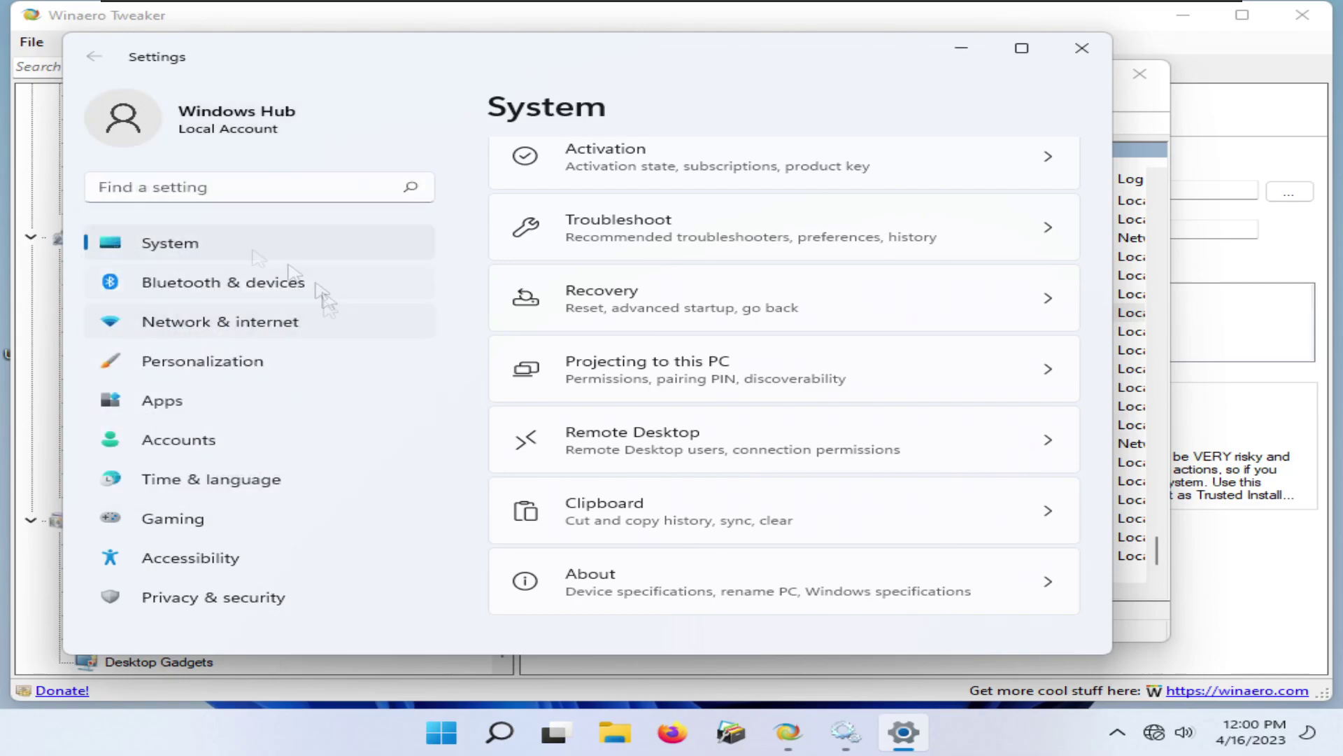
{"action": "type", "text": "system"}
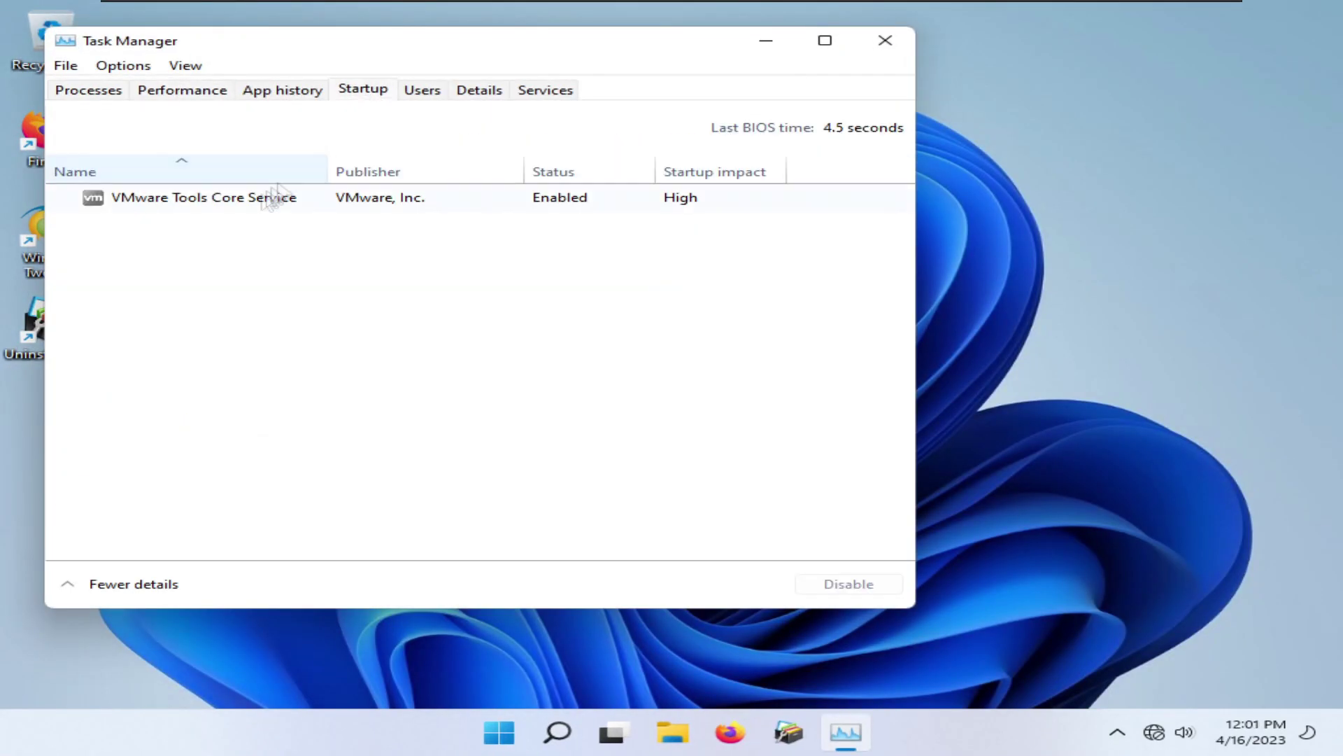
{"action": "left_click", "coordinate": [281, 206]}
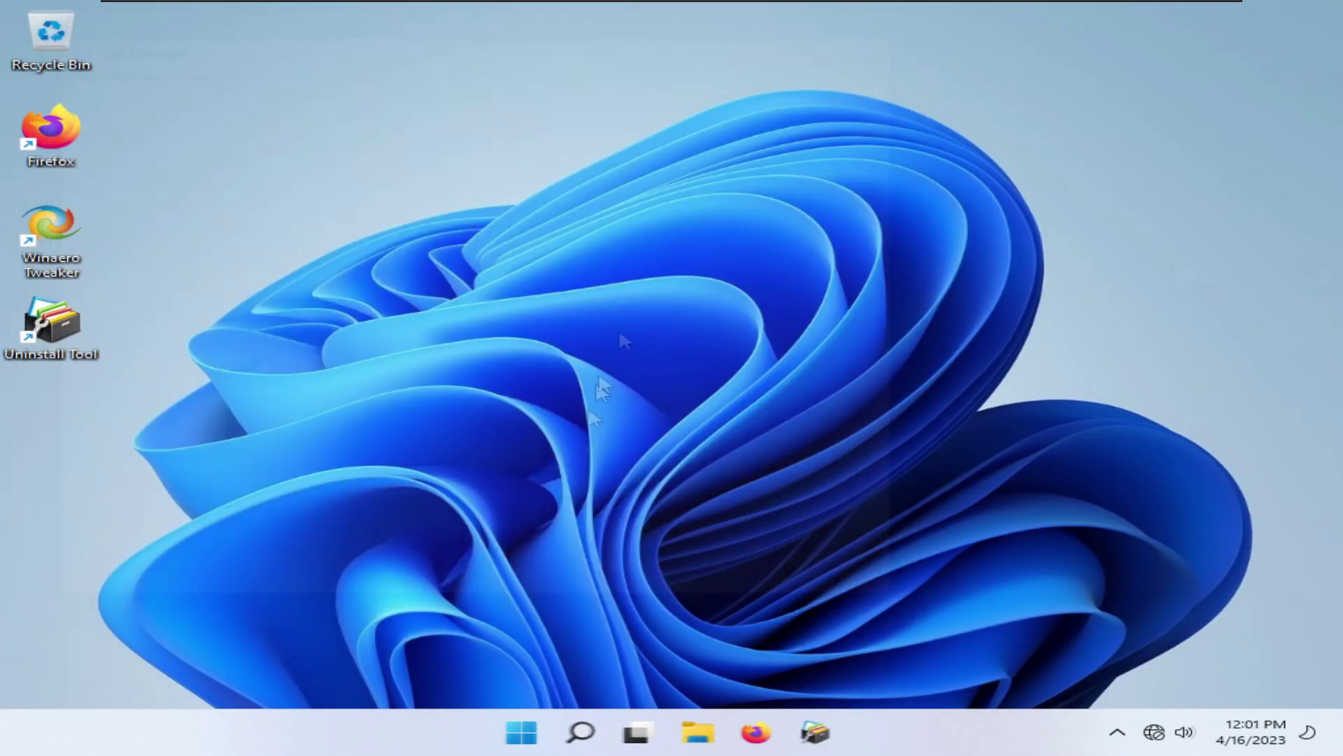
- In msconfig's Services tab, toggle Hide all Microsoft services, click OK and restart Windows
{"action": "key", "text": "super"}
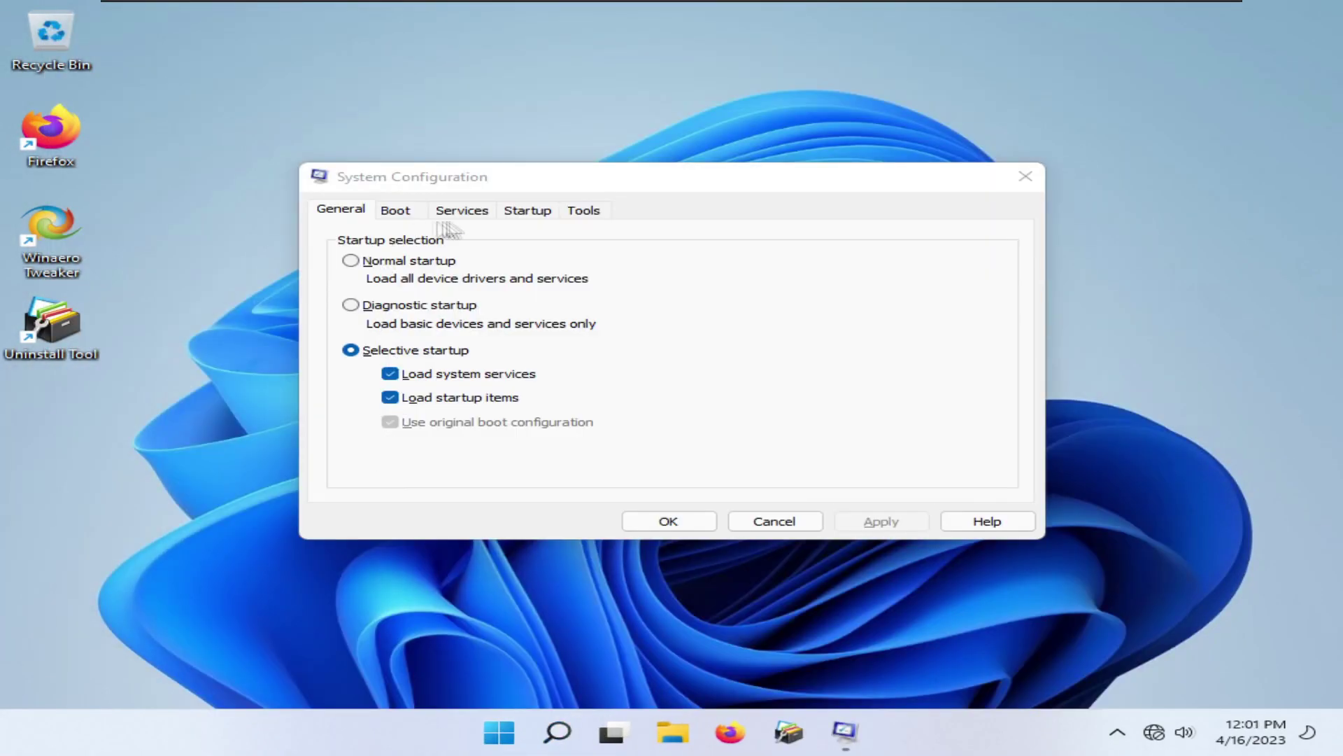
{"action": "left_click", "coordinate": [462, 209]}
{"action": "left_click", "coordinate": [333, 486]}
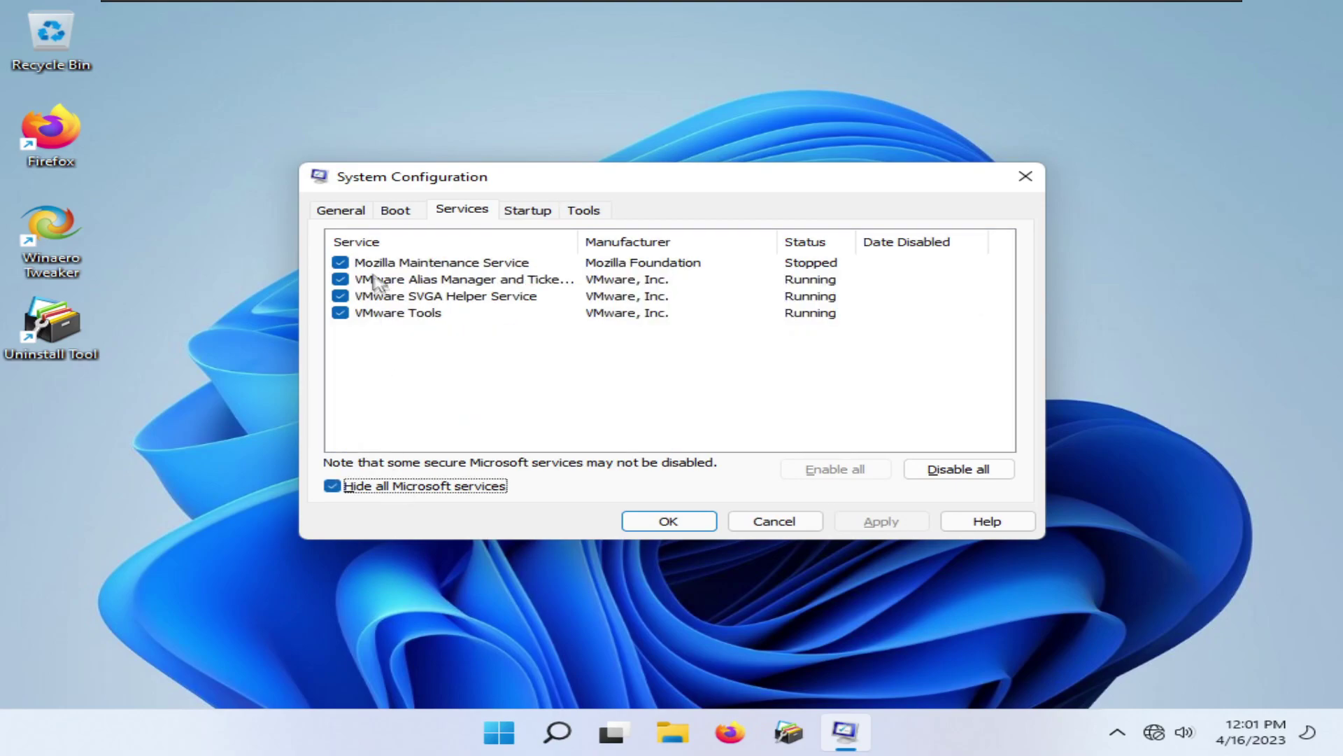
{"action": "left_click", "coordinate": [441, 262]}
{"action": "left_click", "coordinate": [958, 468]}
{"action": "left_click", "coordinate": [332, 485]}
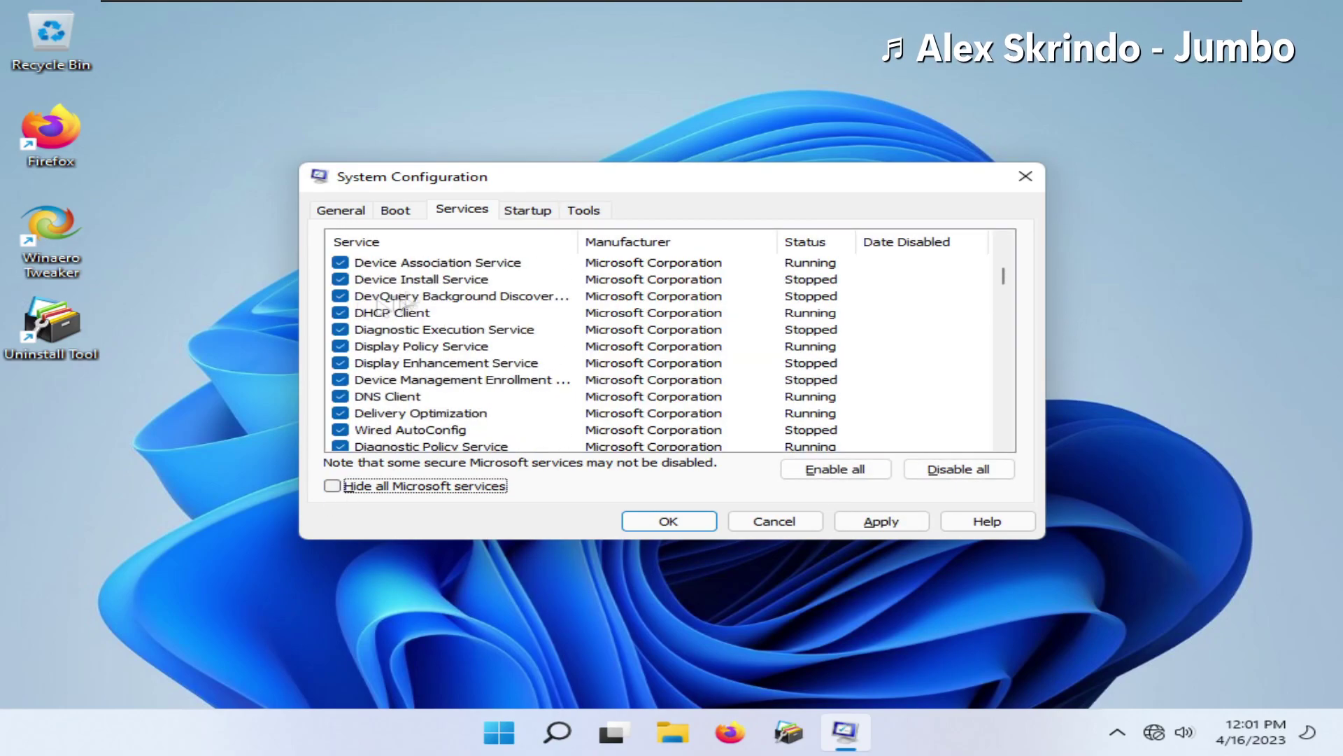
{"action": "left_click", "coordinate": [669, 520]}
{"action": "left_click", "coordinate": [580, 398]}
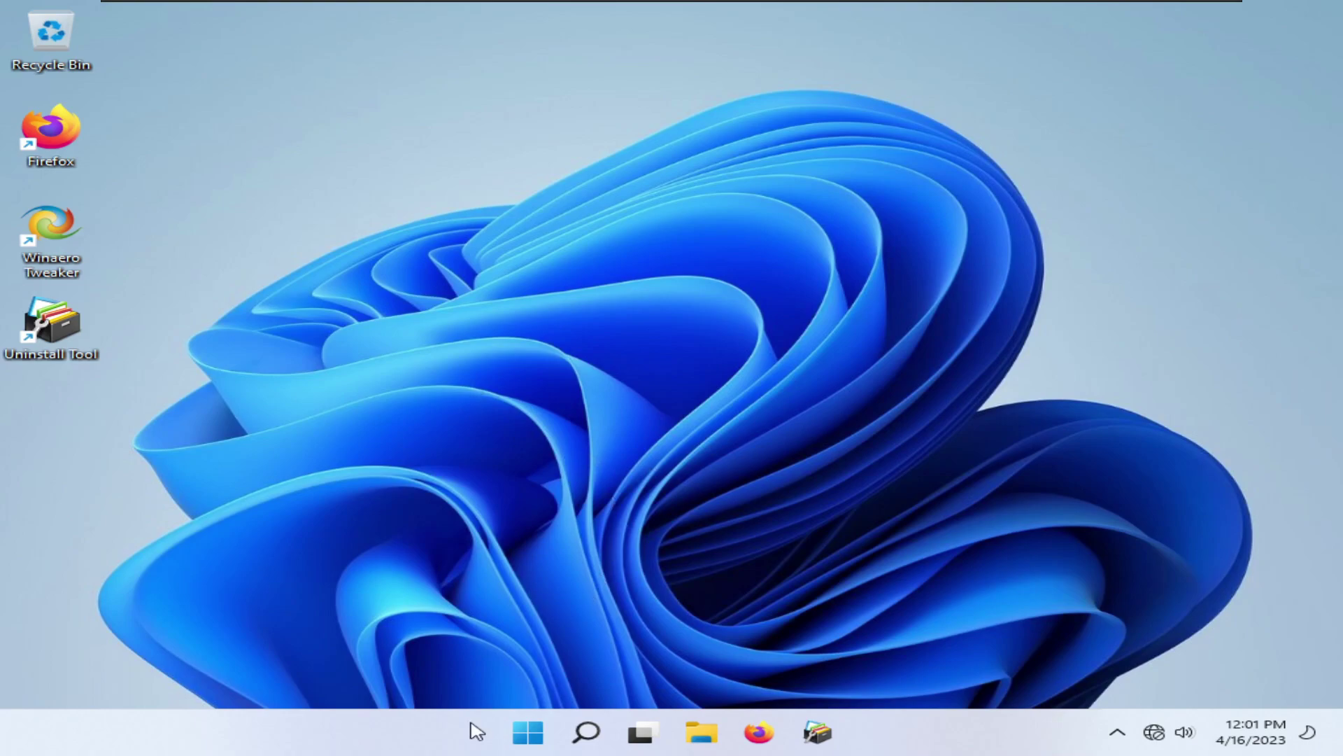
- Search Winaero for 'sett' and change the page checkboxes in Hide Pages from Settings
{"action": "right_click", "coordinate": [528, 732]}
{"action": "left_click", "coordinate": [549, 501]}
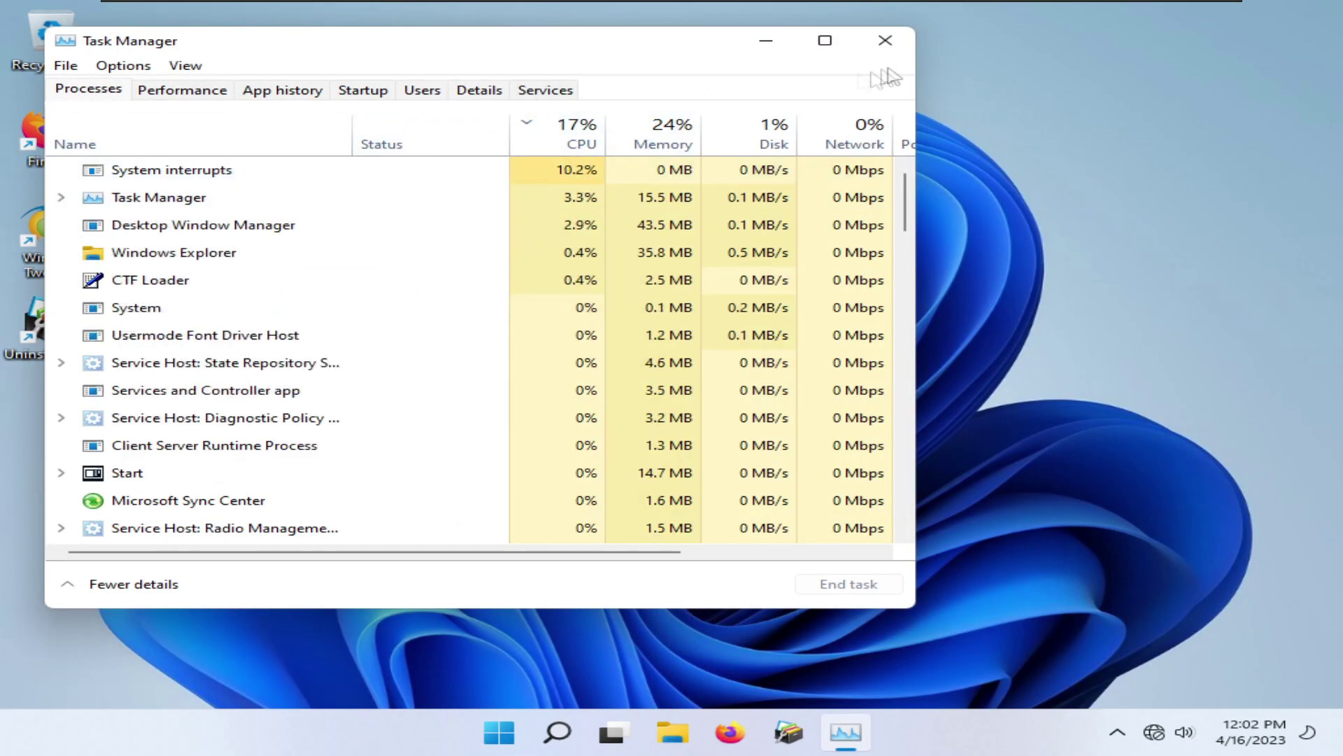
{"action": "left_click", "coordinate": [885, 40]}
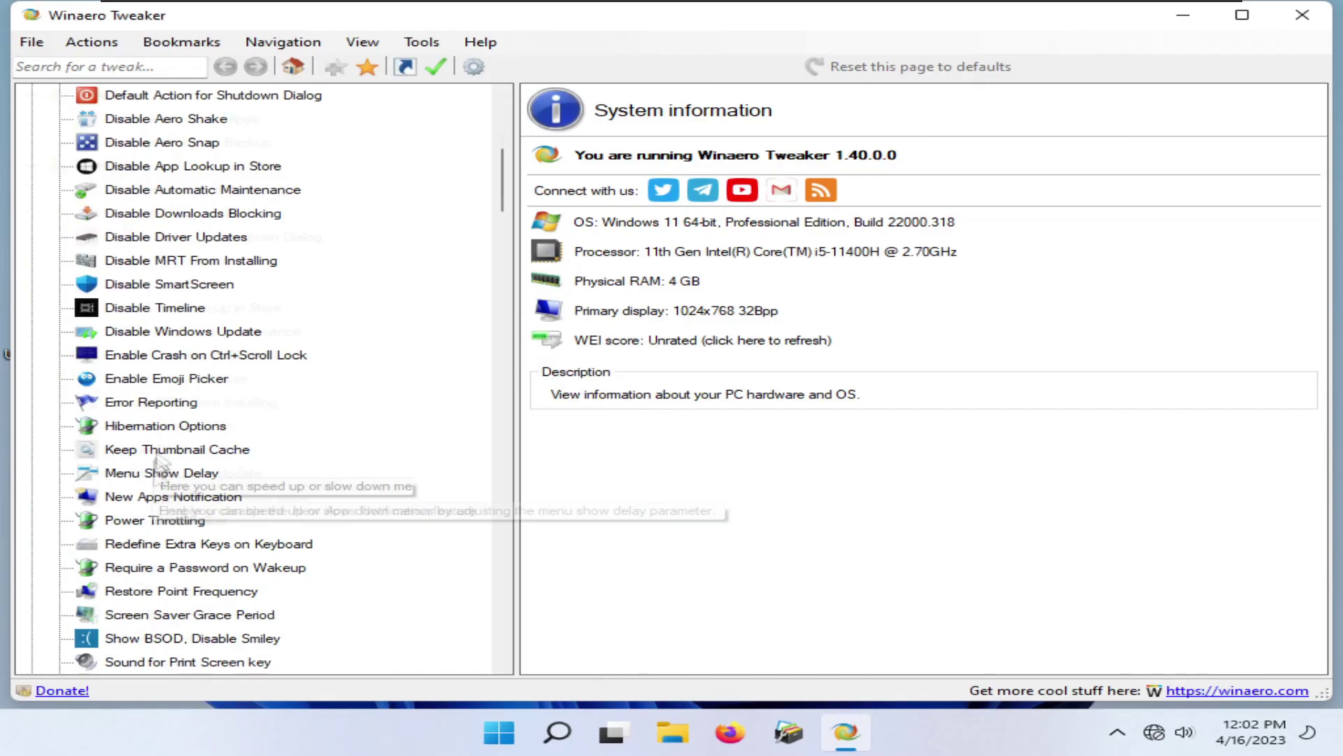
{"action": "scroll", "coordinate": [150, 578], "scroll_direction": "down", "scroll_amount": 6}
{"action": "left_click", "coordinate": [144, 402]}
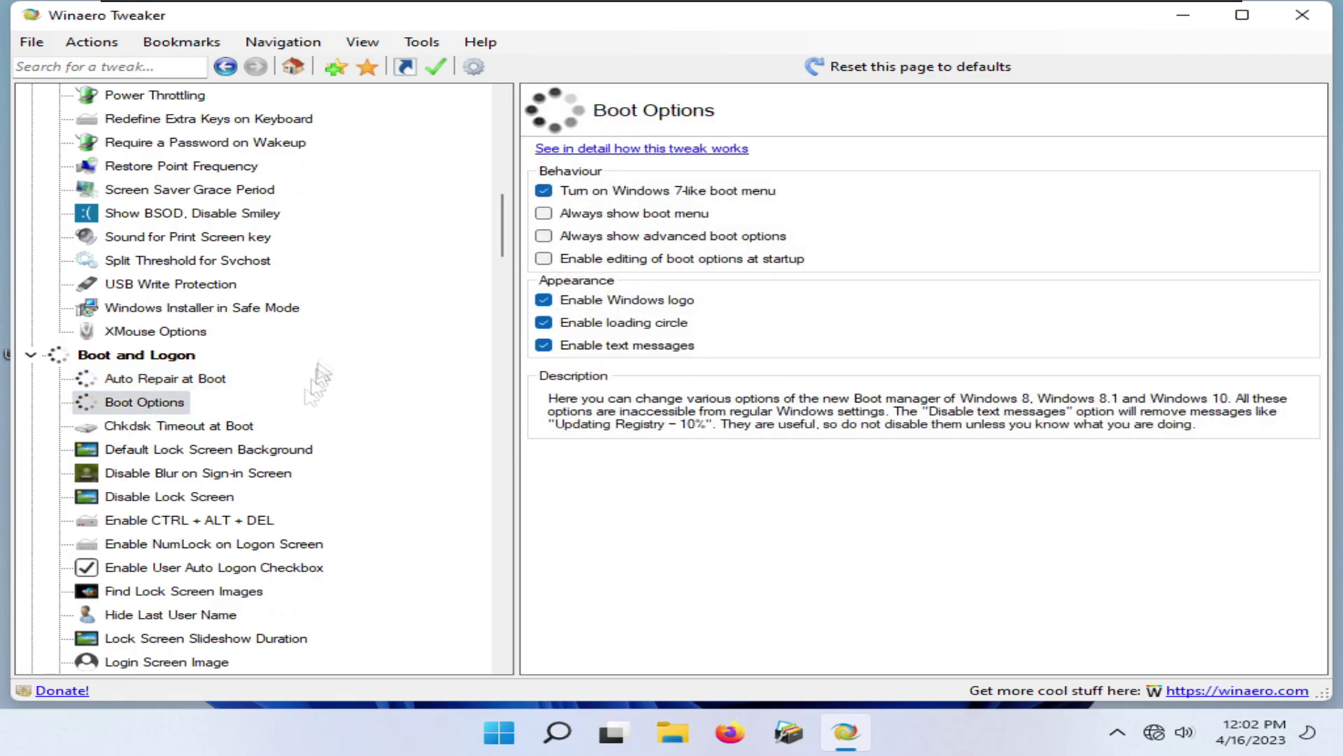
{"action": "scroll", "coordinate": [280, 279], "scroll_direction": "down", "scroll_amount": 1}
{"action": "left_click", "coordinate": [98, 67]}
{"action": "type", "text": "sett"}
{"action": "scroll", "coordinate": [163, 499], "scroll_direction": "down", "scroll_amount": 8}
{"action": "double_click", "coordinate": [201, 400]}
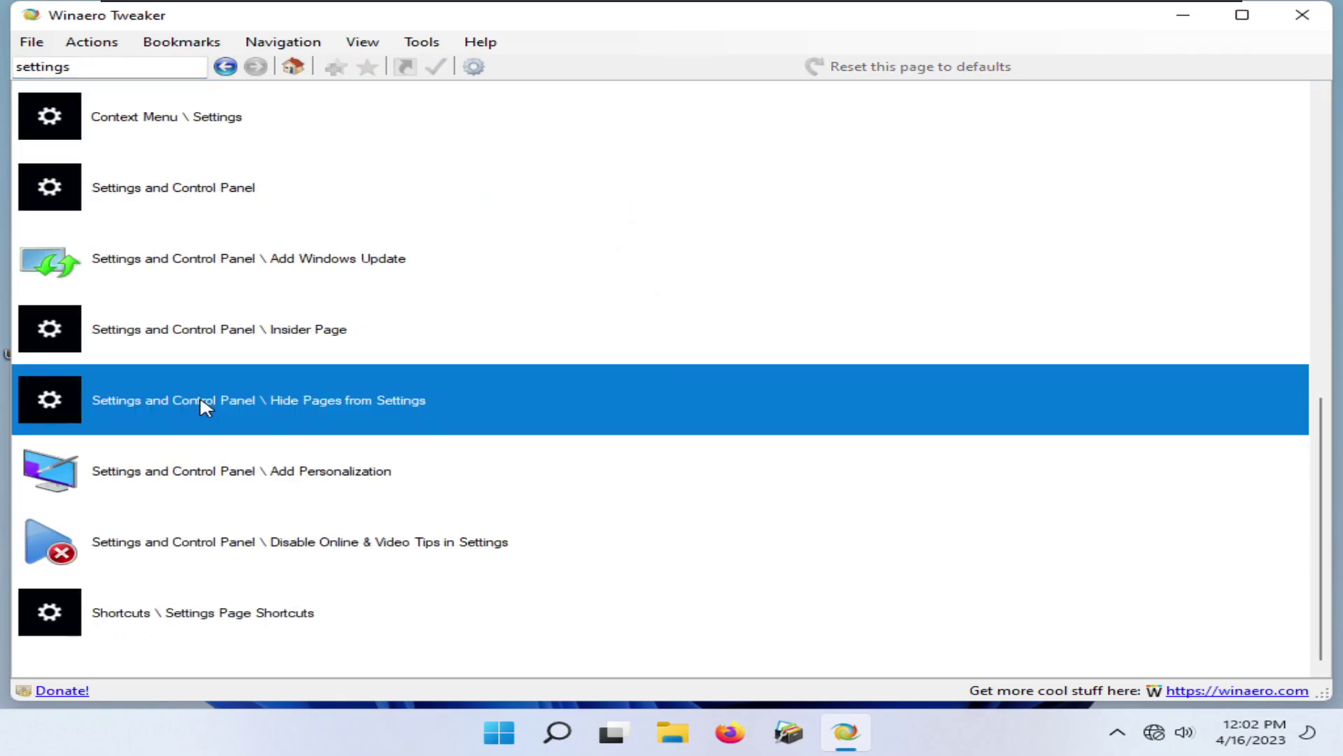
{"action": "scroll", "coordinate": [728, 450], "scroll_direction": "down", "scroll_amount": 10}
{"action": "left_click", "coordinate": [573, 453]}
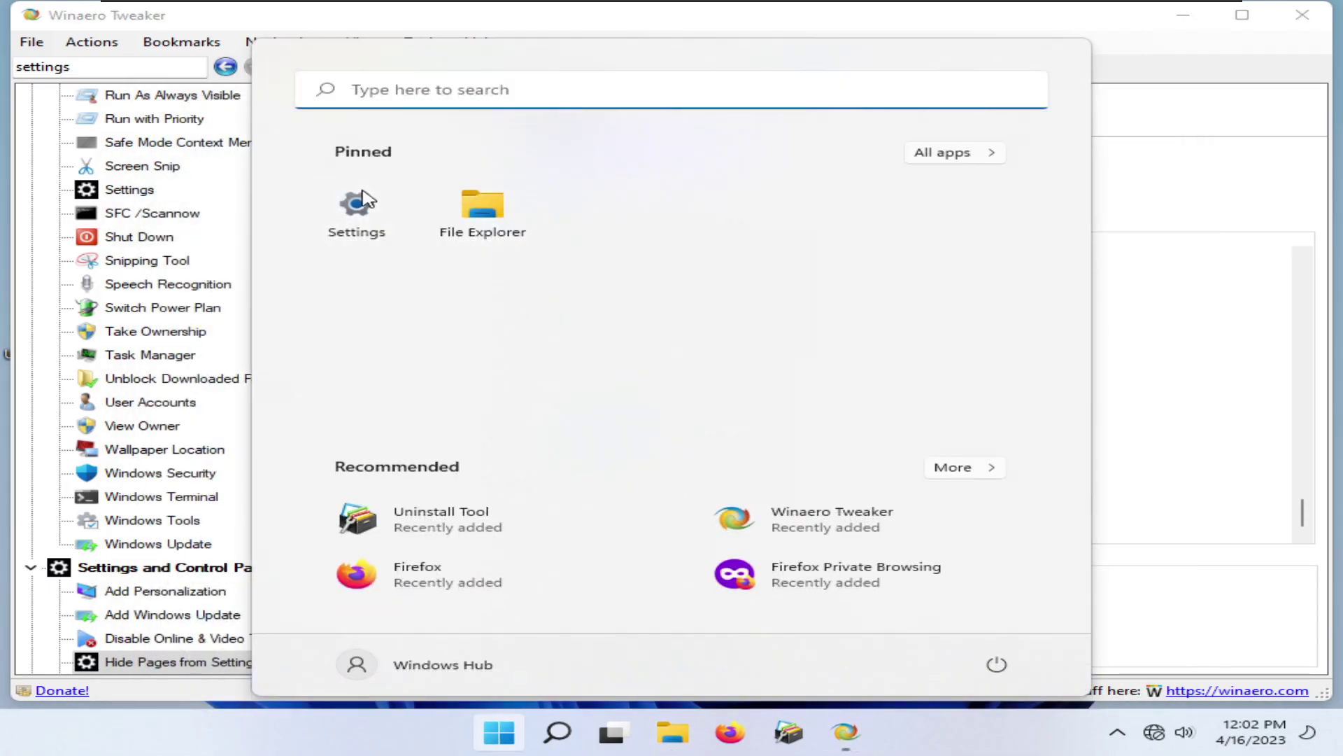
- Confirm that Settings' Privacy & security shows the Windows Security page again
{"action": "left_click", "coordinate": [357, 210]}
{"action": "scroll", "coordinate": [699, 420], "scroll_direction": "down", "scroll_amount": 10}
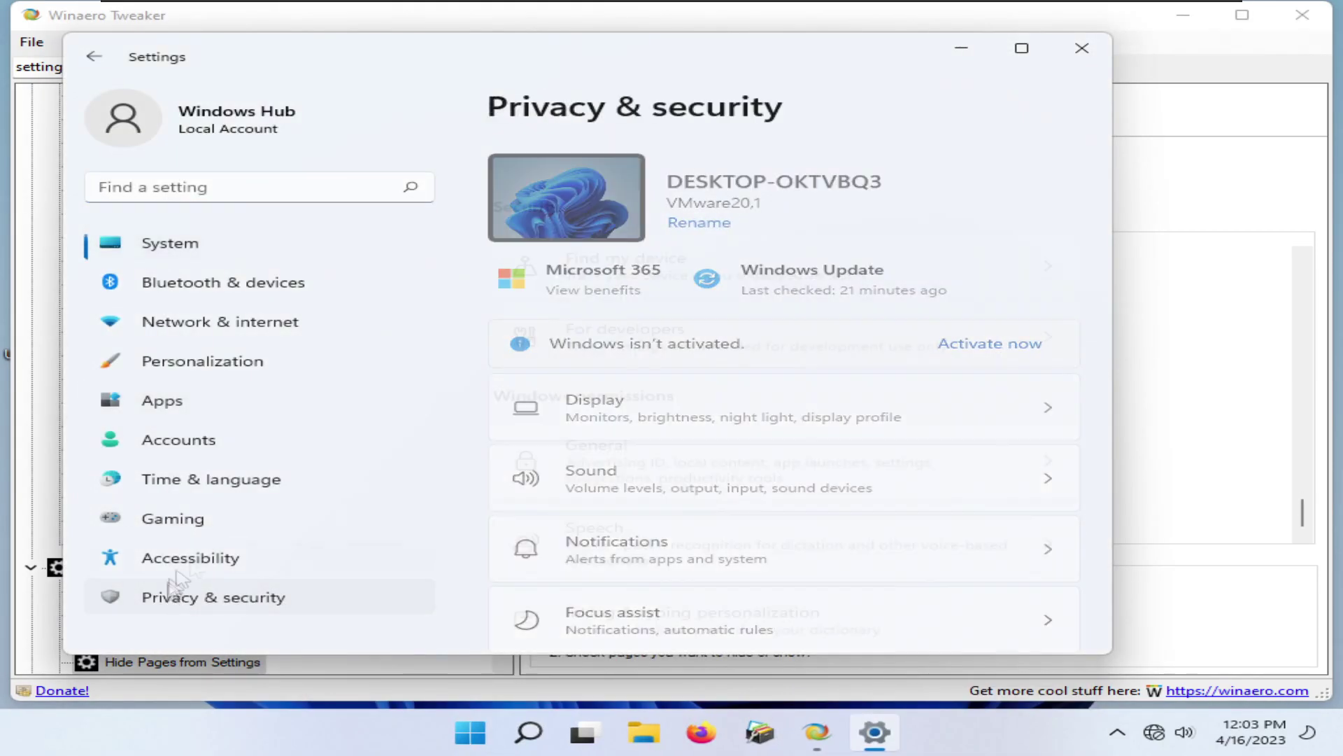
{"action": "scroll", "coordinate": [600, 279], "scroll_direction": "down", "scroll_amount": 5}
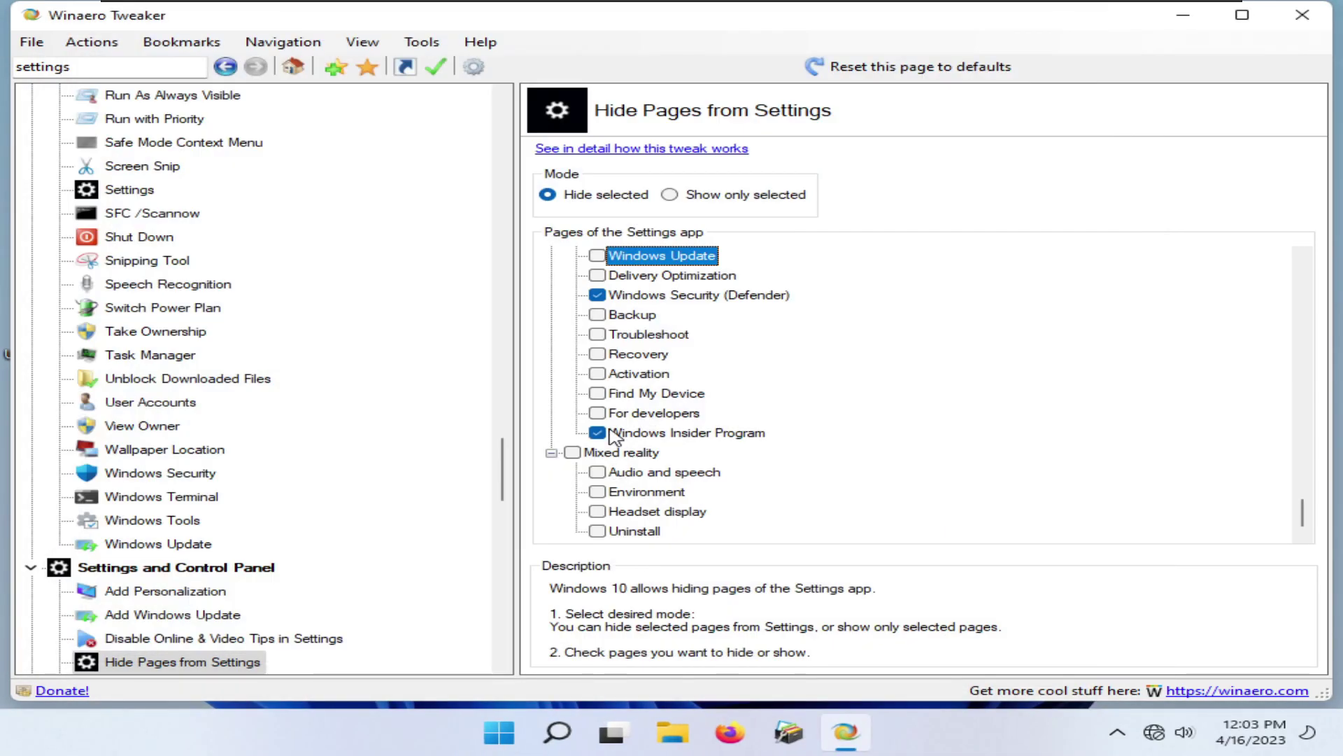
{"action": "left_click", "coordinate": [499, 733]}
{"action": "left_click", "coordinate": [357, 210]}
{"action": "scroll", "coordinate": [699, 419], "scroll_direction": "down", "scroll_amount": 2}
{"action": "left_click", "coordinate": [210, 597]}
{"action": "left_click", "coordinate": [873, 216]}
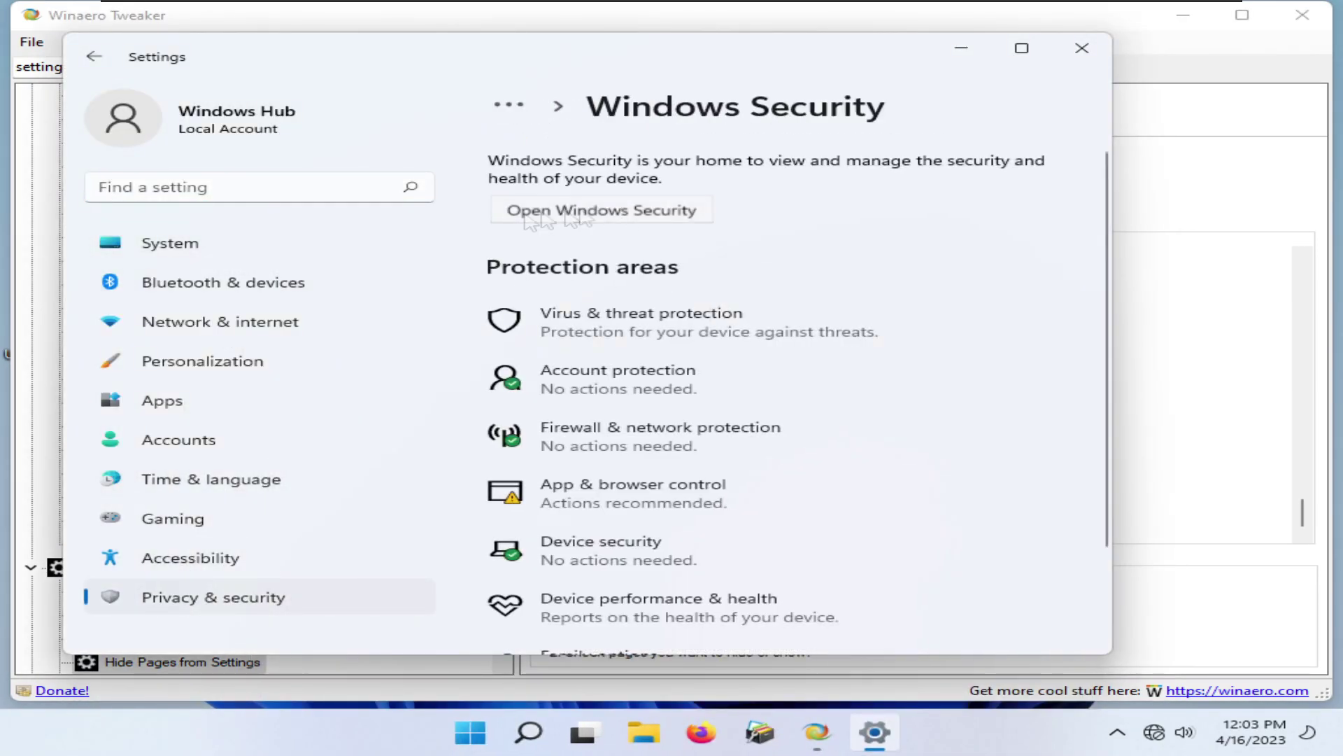
{"action": "left_click", "coordinate": [574, 219]}
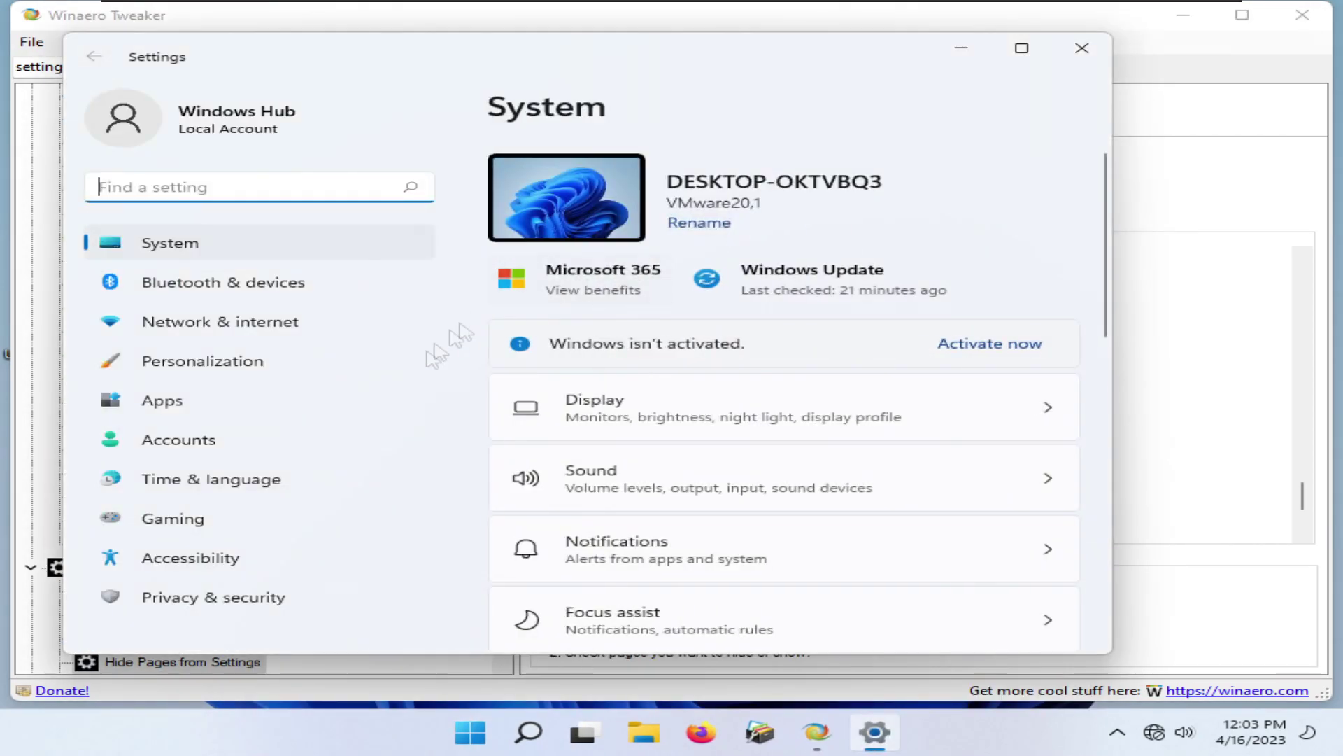
- Search Winaero for 'sy', select System Restore, then close Winaero Tweaker
{"action": "scroll", "coordinate": [671, 490], "scroll_direction": "down", "scroll_amount": 5}
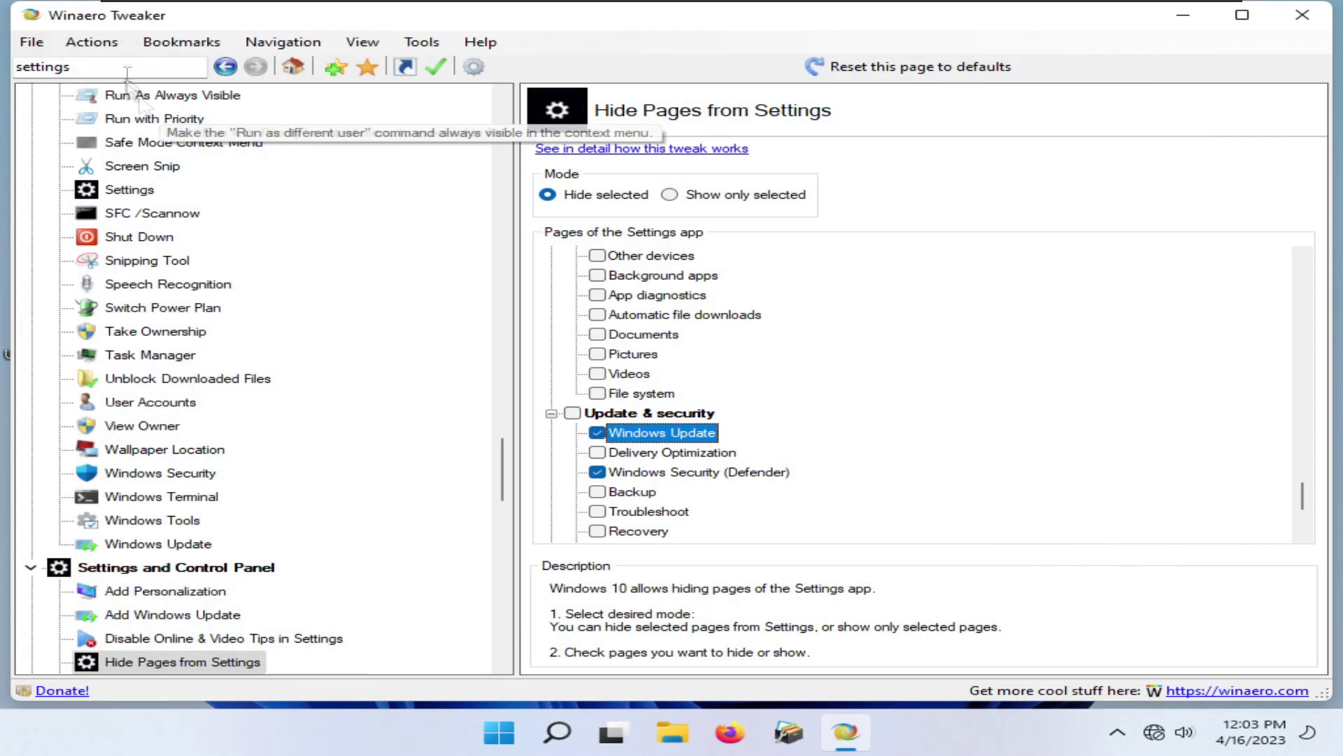
{"action": "double_click", "coordinate": [128, 67]}
{"action": "type", "text": "system"}
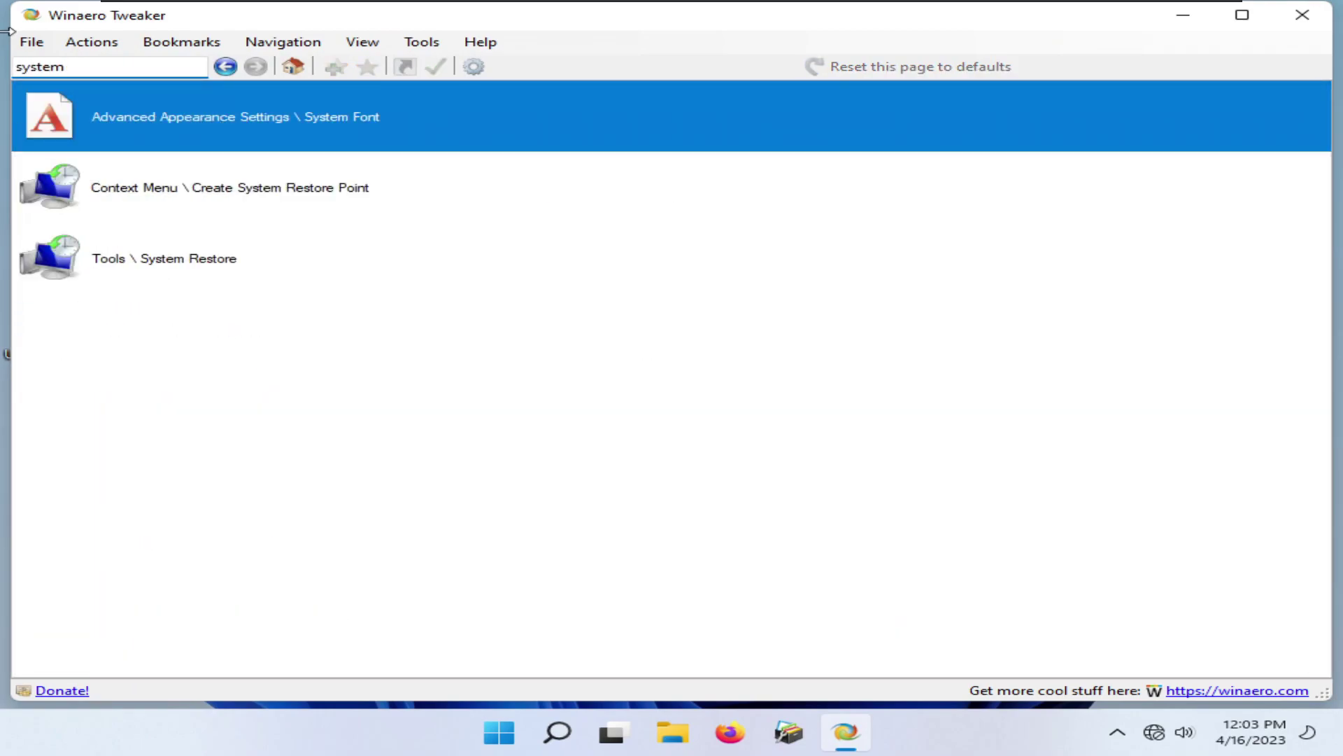
{"action": "left_click", "coordinate": [154, 252]}
{"action": "left_click", "coordinate": [1302, 15]}
{"action": "right_click", "coordinate": [536, 252]}
{"action": "left_click", "coordinate": [577, 305]}
- Restart Windows from the Start menu's power options
{"action": "left_click", "coordinate": [528, 732]}
{"action": "left_click", "coordinate": [896, 726]}
{"action": "left_click", "coordinate": [528, 733]}
{"action": "left_click", "coordinate": [990, 673]}
{"action": "left_click", "coordinate": [1012, 629]}
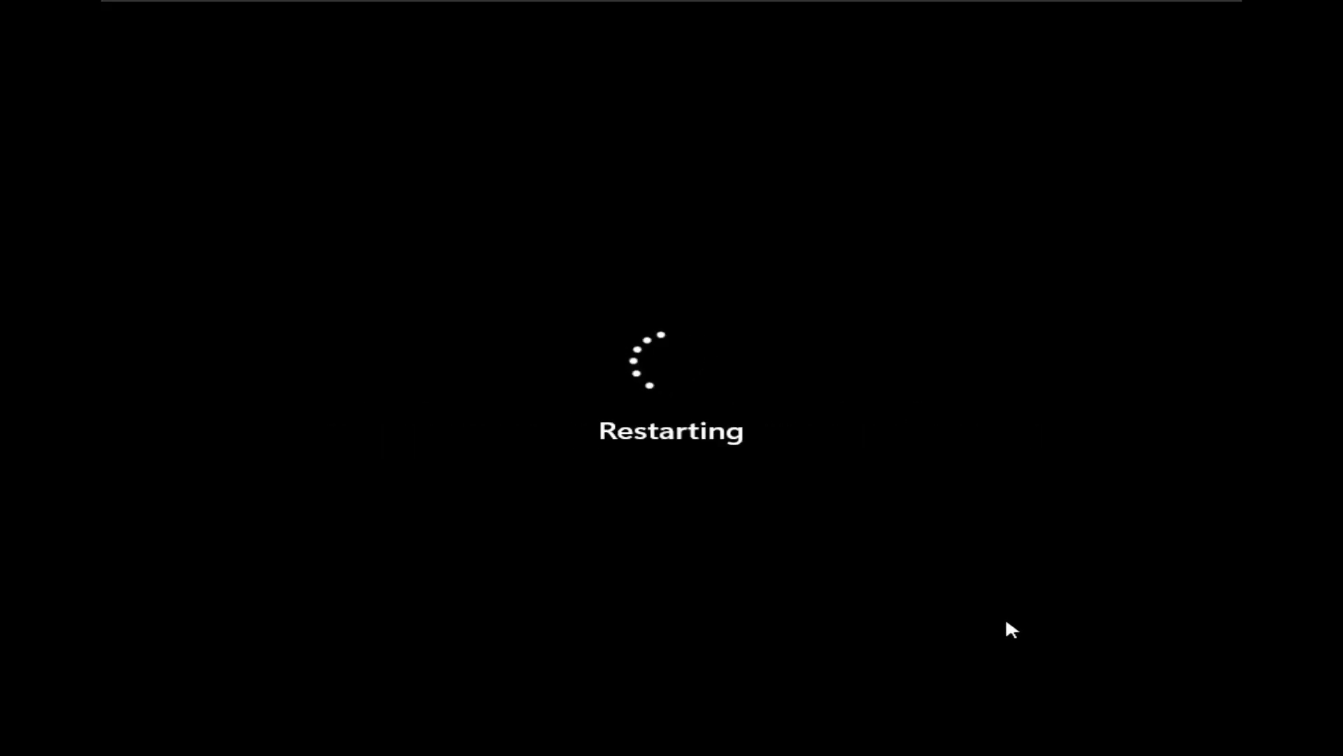
- After the restart, check Task Manager's Performance, Services and Processes tabs (memory 1.0/4.0 GB), then close it
{"action": "left_click", "coordinate": [229, 9]}
{"action": "mouse_move", "coordinate": [361, 43]}
{"action": "left_click", "coordinate": [189, 21]}
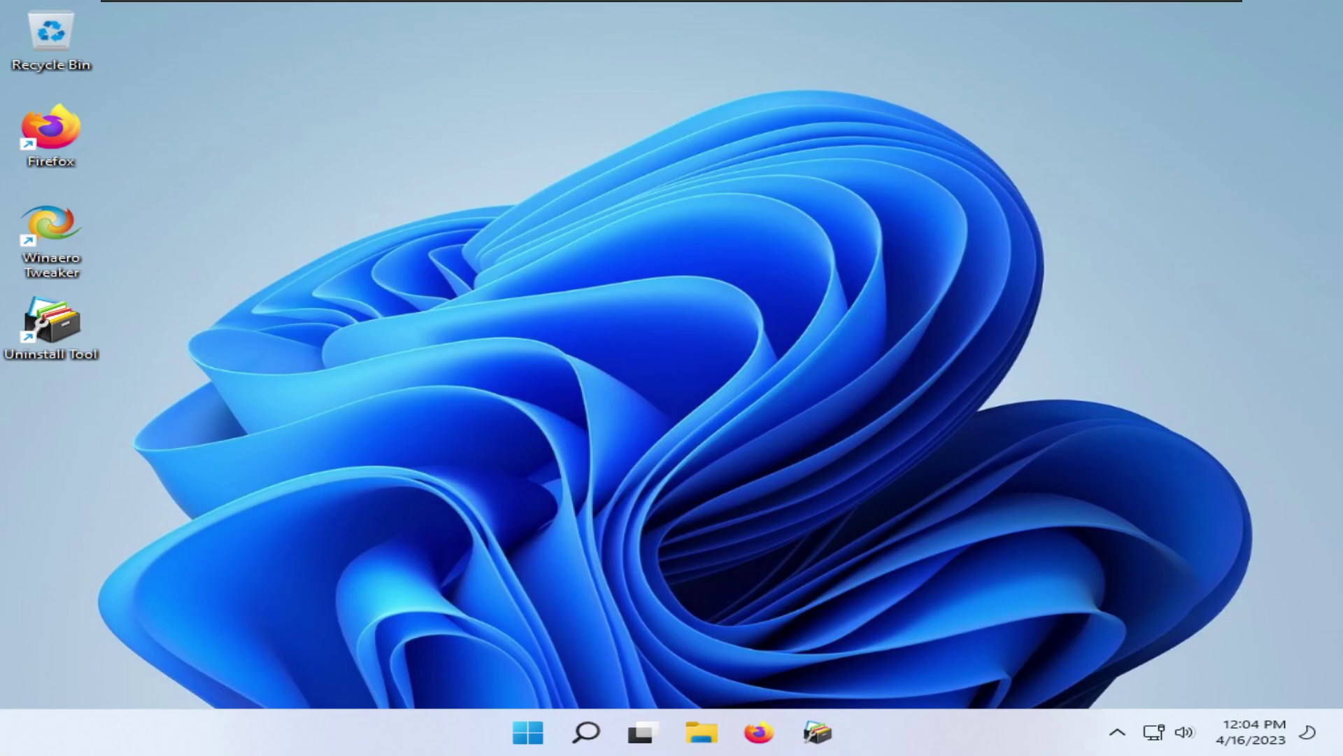
{"action": "right_click", "coordinate": [528, 734]}
{"action": "left_click", "coordinate": [460, 488]}
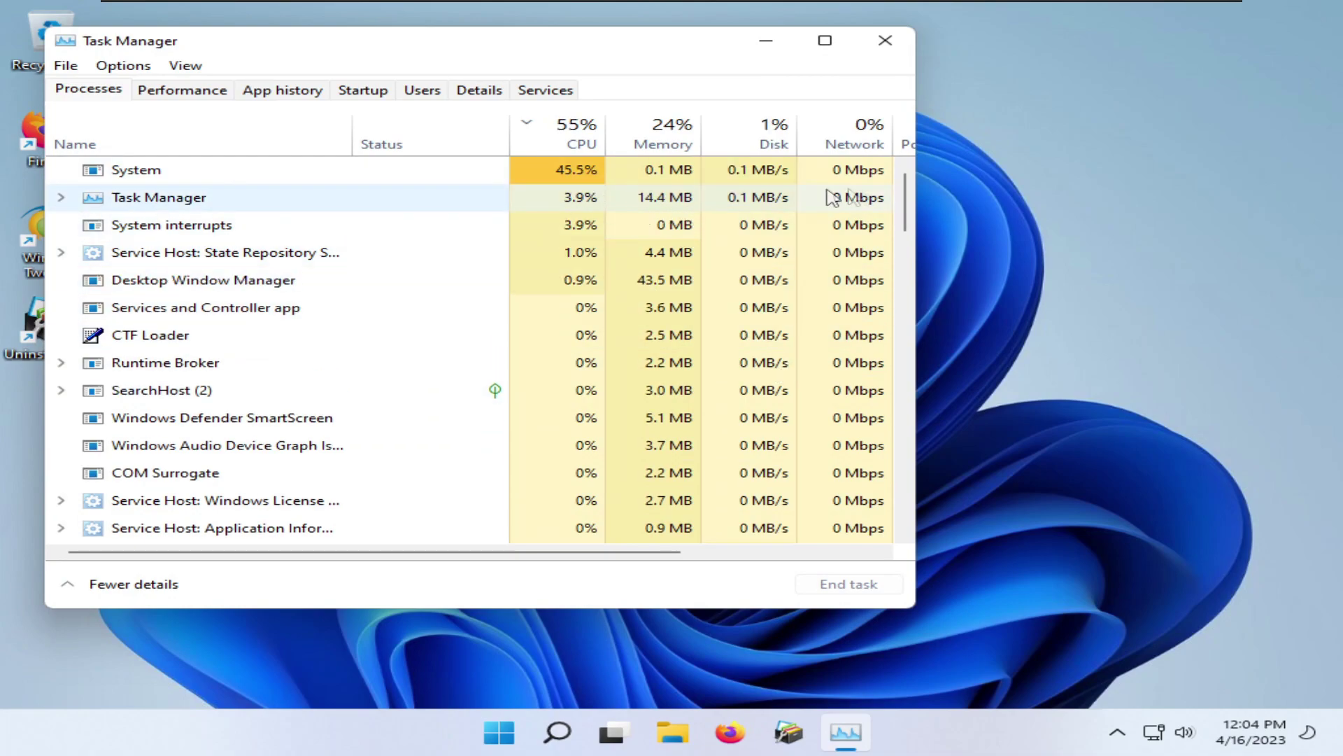
{"action": "left_click", "coordinate": [196, 94]}
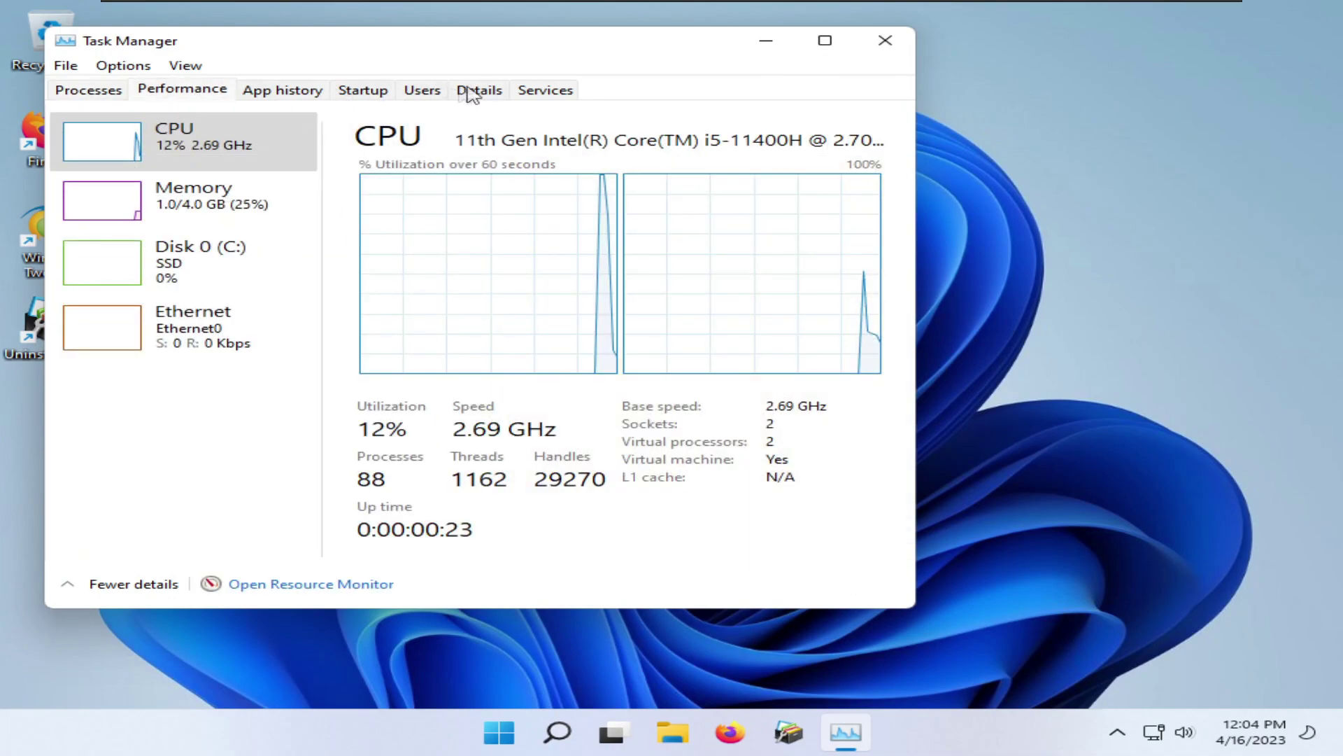
{"action": "left_click", "coordinate": [553, 91]}
{"action": "left_click", "coordinate": [94, 92]}
{"action": "left_click_drag", "start_coordinate": [421, 45], "coordinate": [767, 58]}
{"action": "left_click", "coordinate": [1231, 58]}
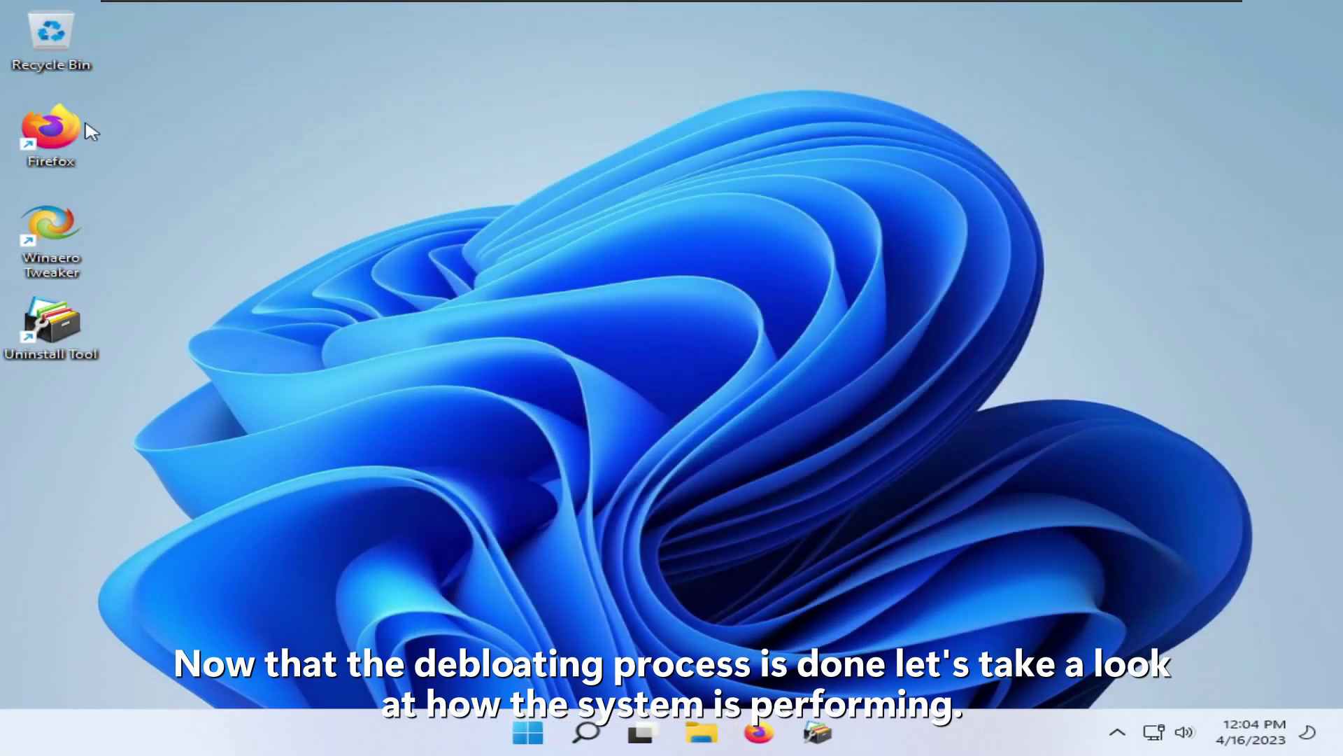
- Open This PC, view Settings and Disk Management, then close all those windows
{"action": "double_click", "coordinate": [75, 51]}
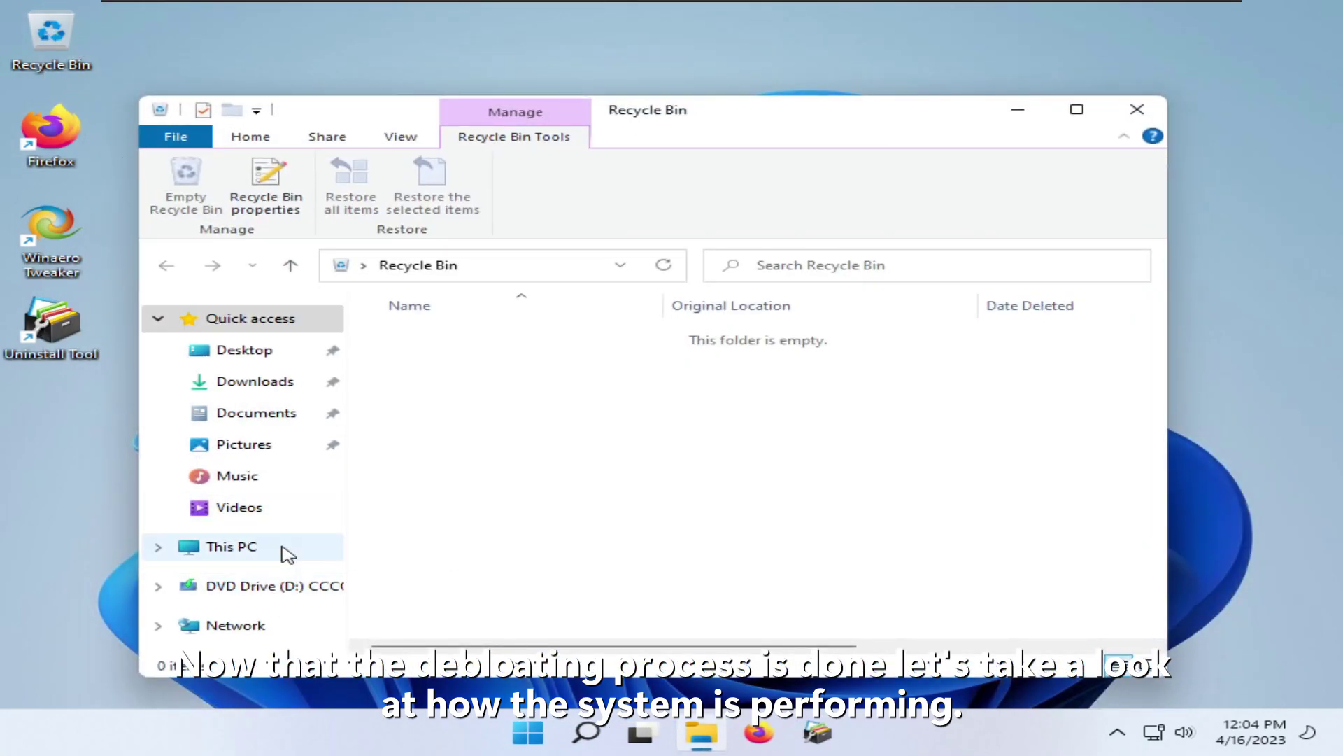
{"action": "left_click", "coordinate": [284, 550]}
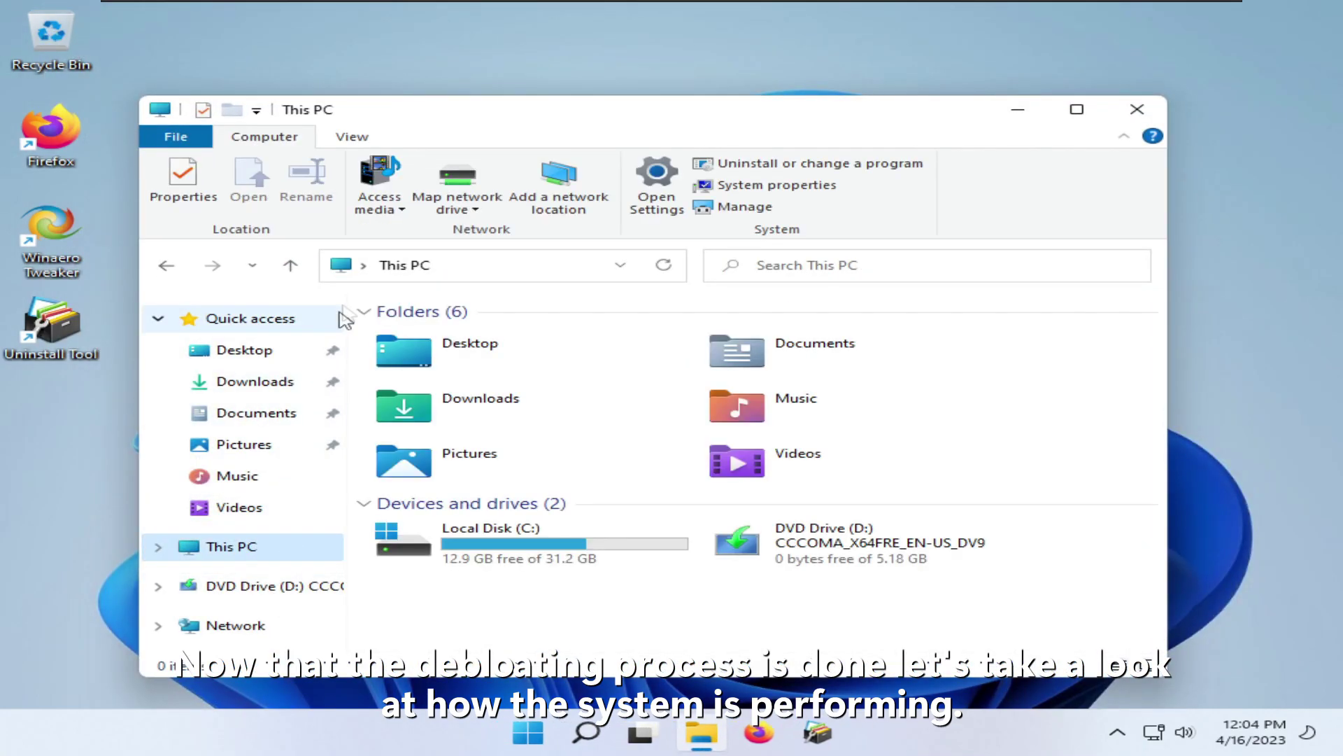
{"action": "left_click", "coordinate": [765, 187]}
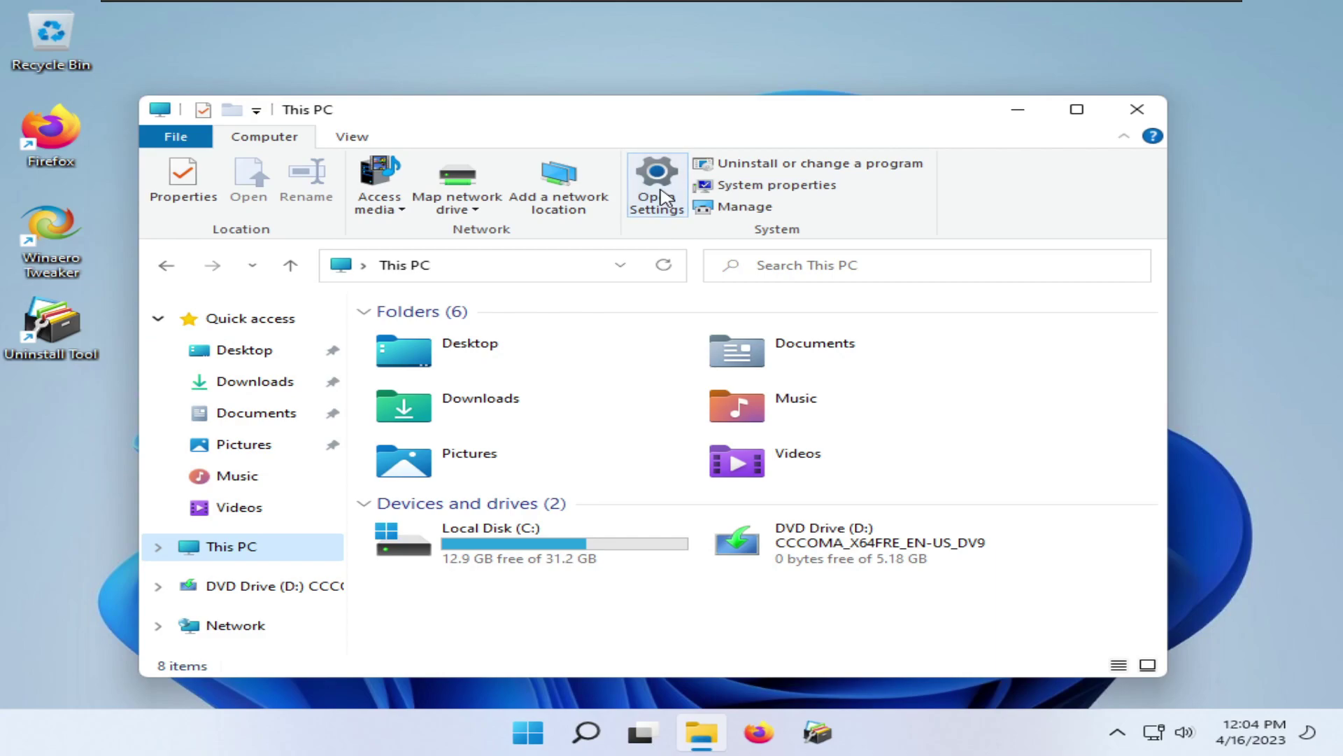
{"action": "left_click", "coordinate": [662, 197]}
{"action": "left_click", "coordinate": [1097, 45]}
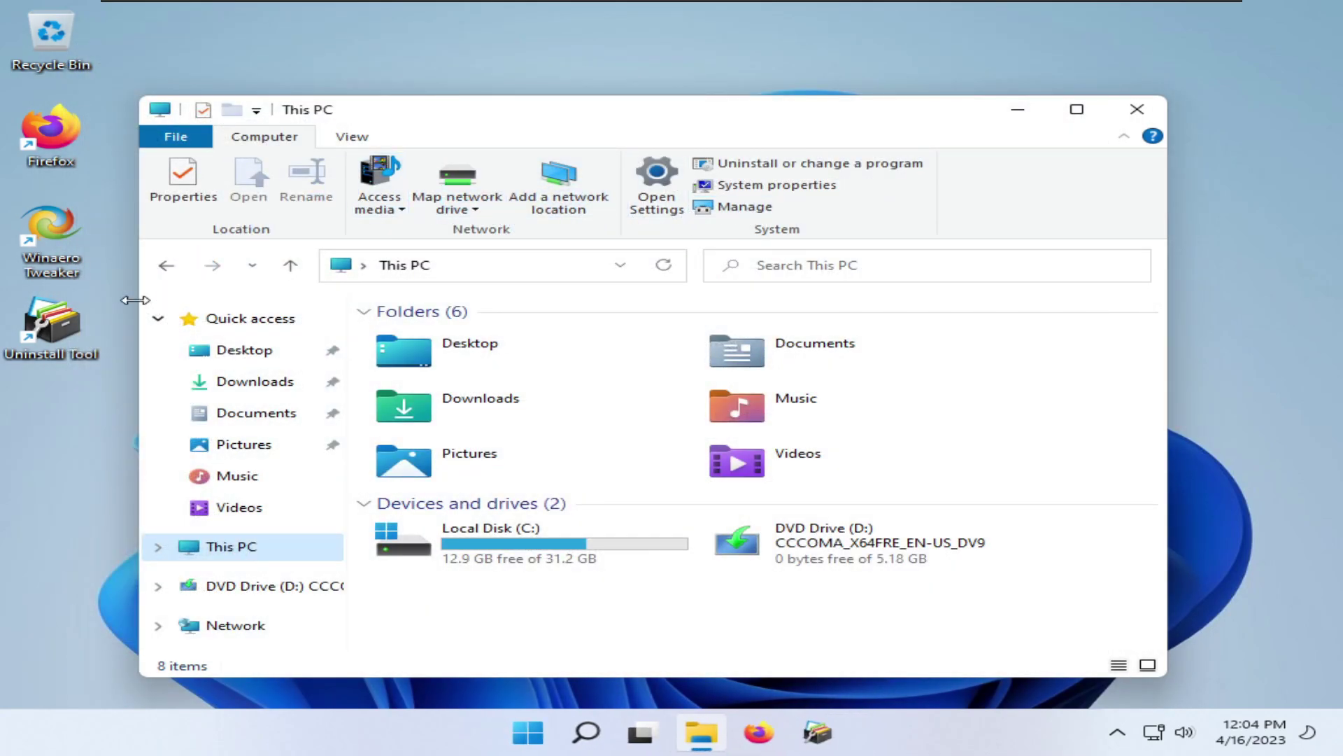
{"action": "left_click", "coordinate": [744, 207]}
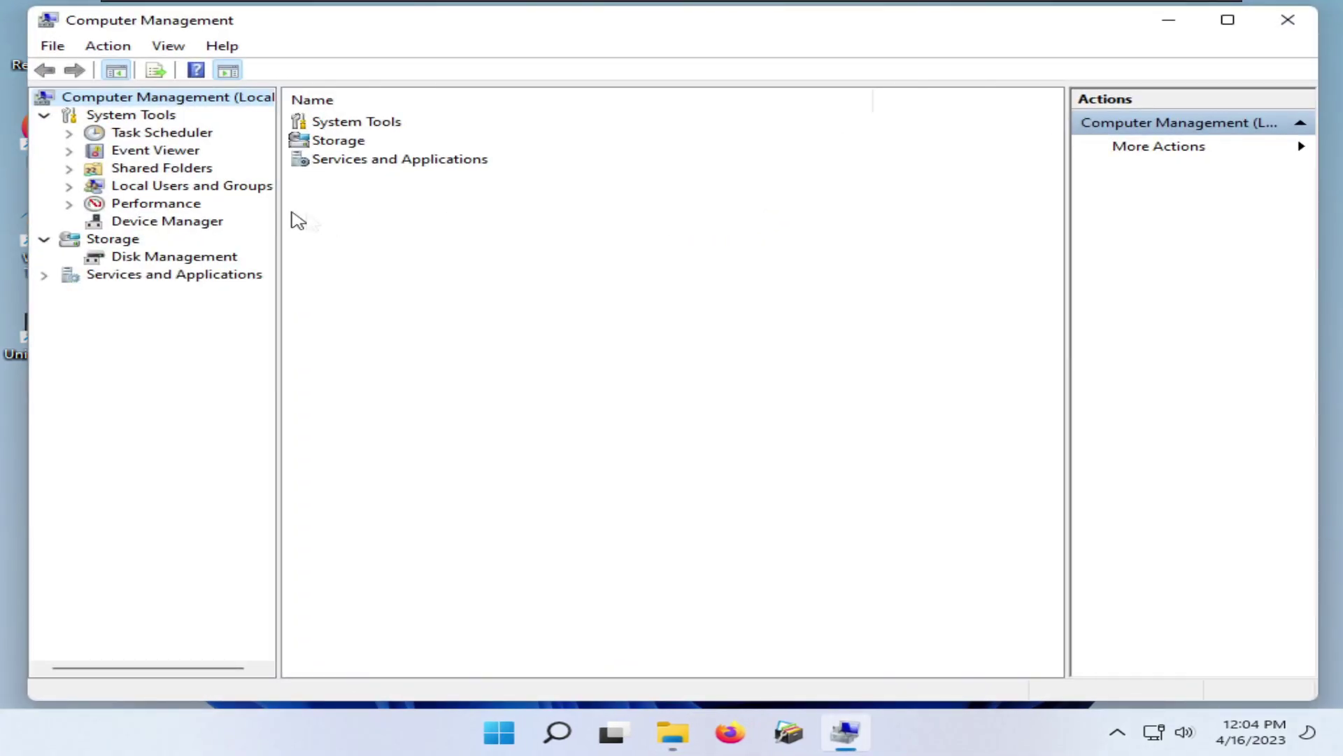
{"action": "left_click", "coordinate": [160, 259]}
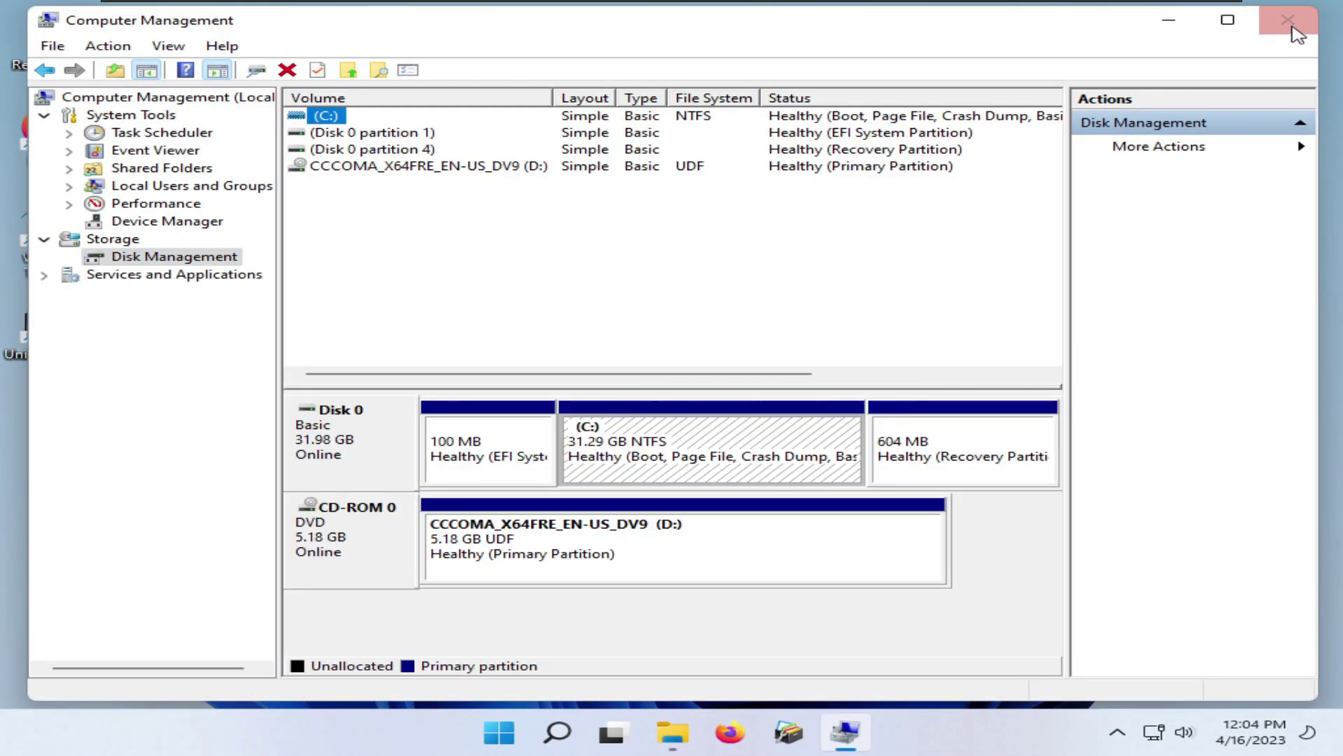
{"action": "left_click", "coordinate": [1288, 20]}
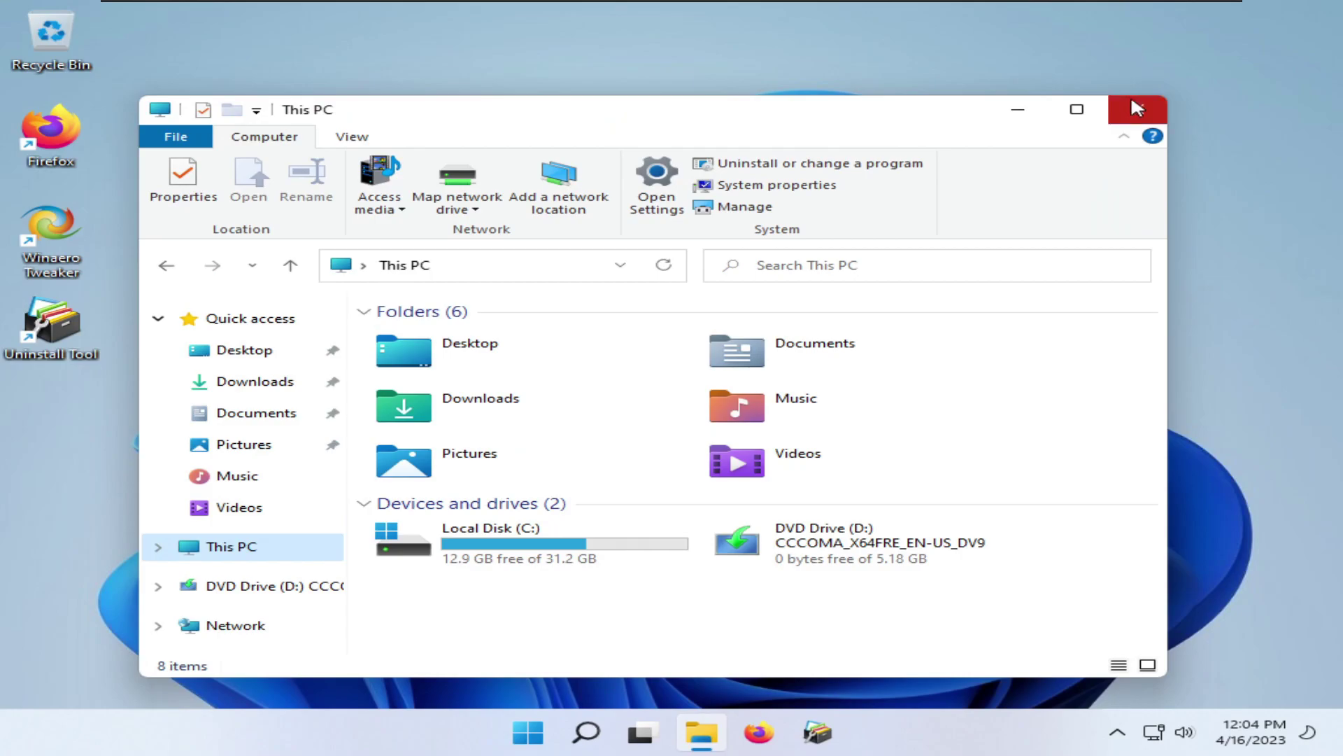
{"action": "left_click", "coordinate": [1135, 107]}
- Check CPU and memory load (96% CPU, 48% memory) in Task Manager, then close it
{"action": "right_click", "coordinate": [550, 733]}
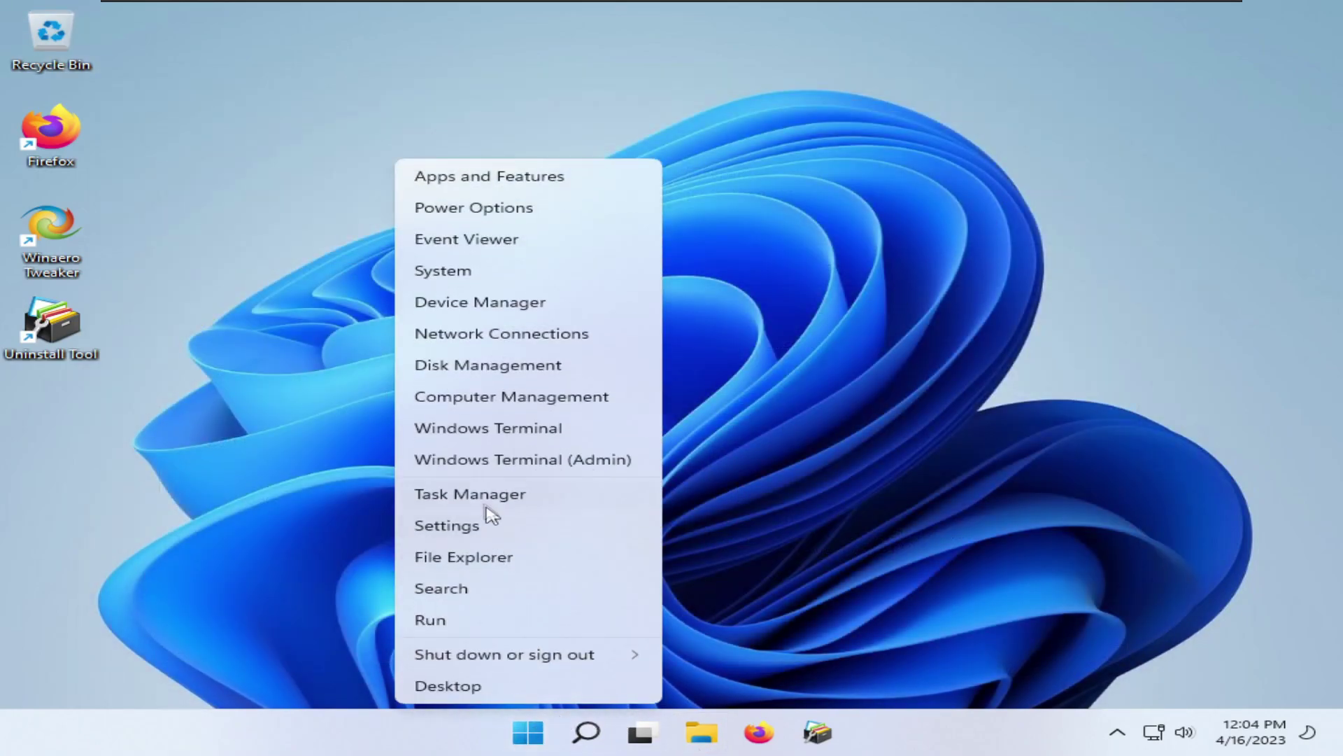
{"action": "left_click", "coordinate": [485, 493]}
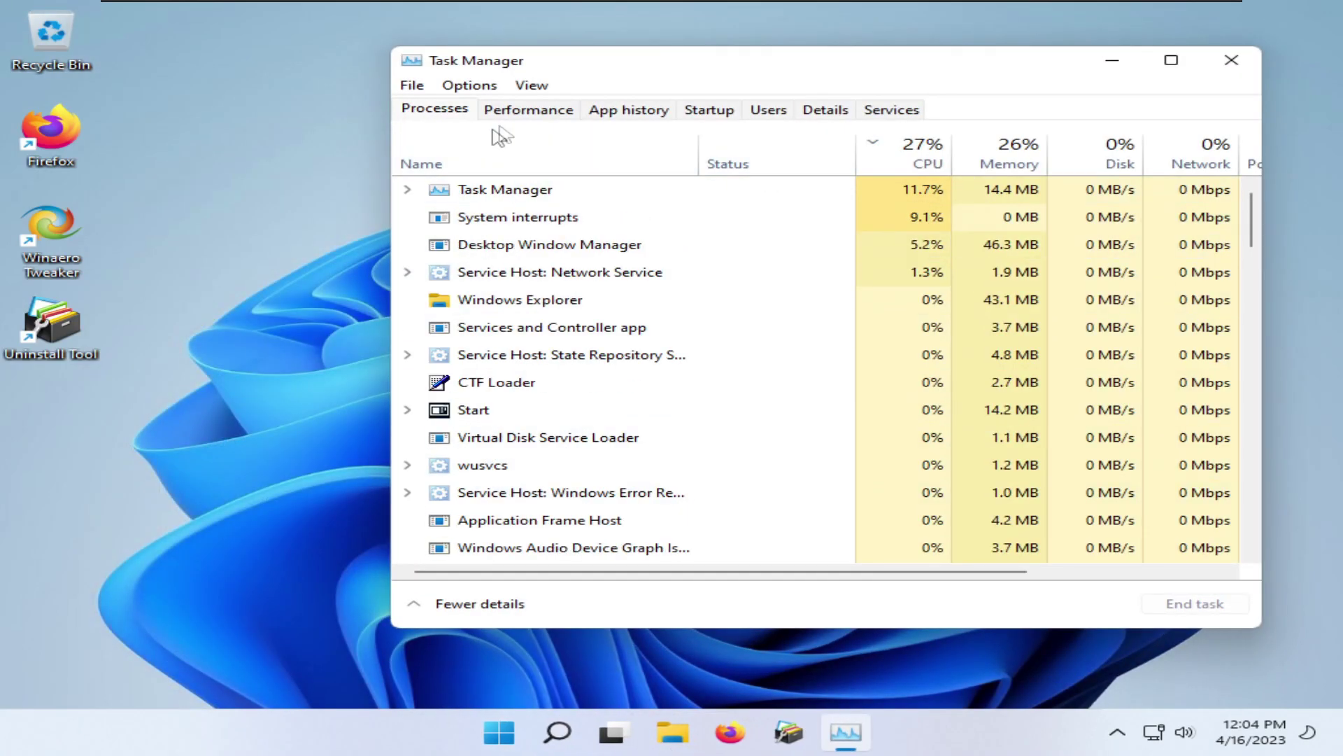
{"action": "left_click", "coordinate": [526, 110]}
{"action": "left_click", "coordinate": [436, 110]}
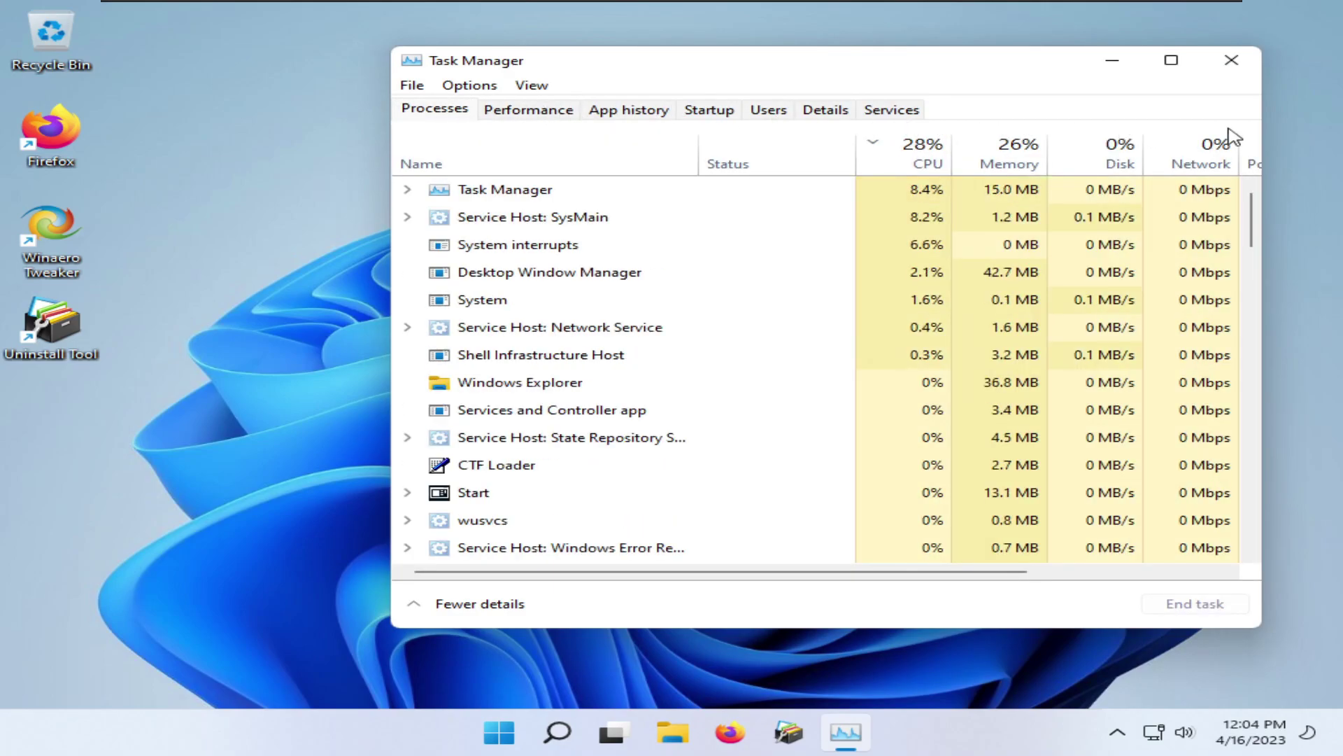
{"action": "left_click", "coordinate": [1230, 67]}
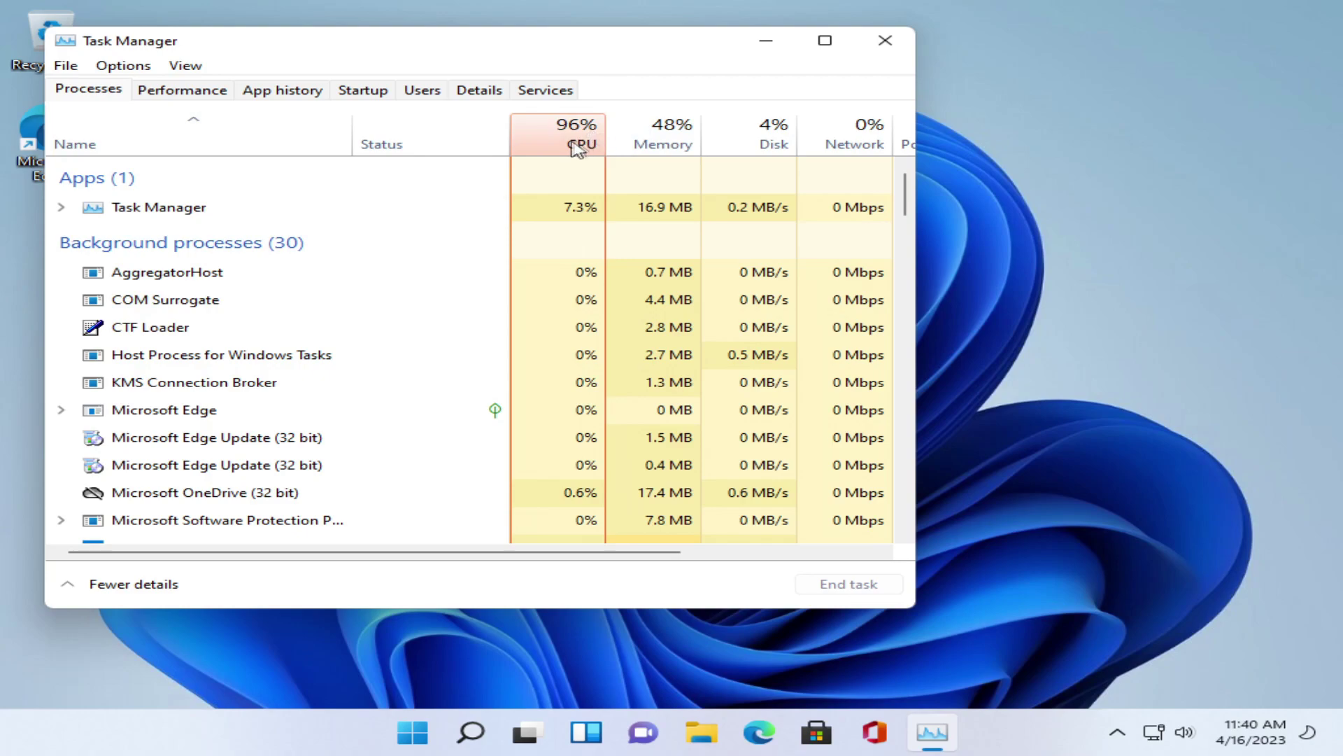
- Sort processes by CPU, then show one CPU graph per logical processor and check memory usage
{"action": "left_click", "coordinate": [578, 146]}
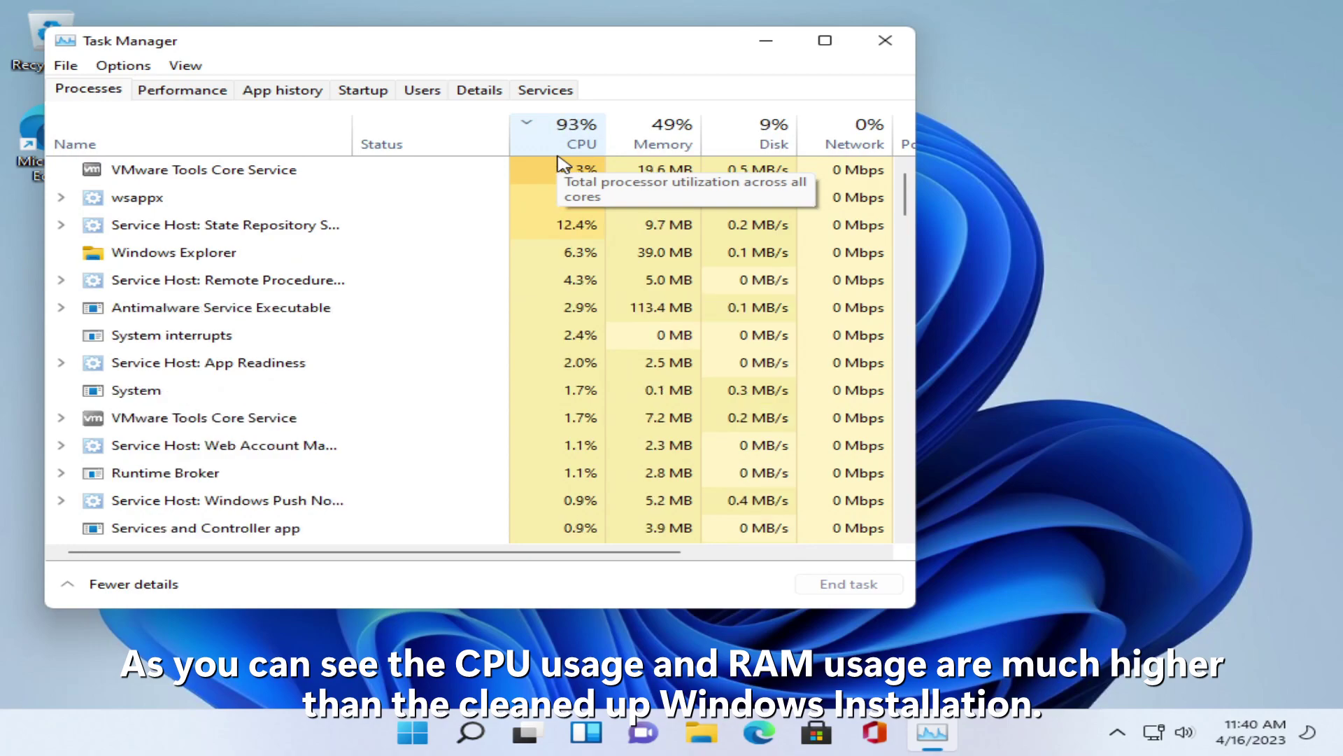
{"action": "left_click", "coordinate": [184, 89]}
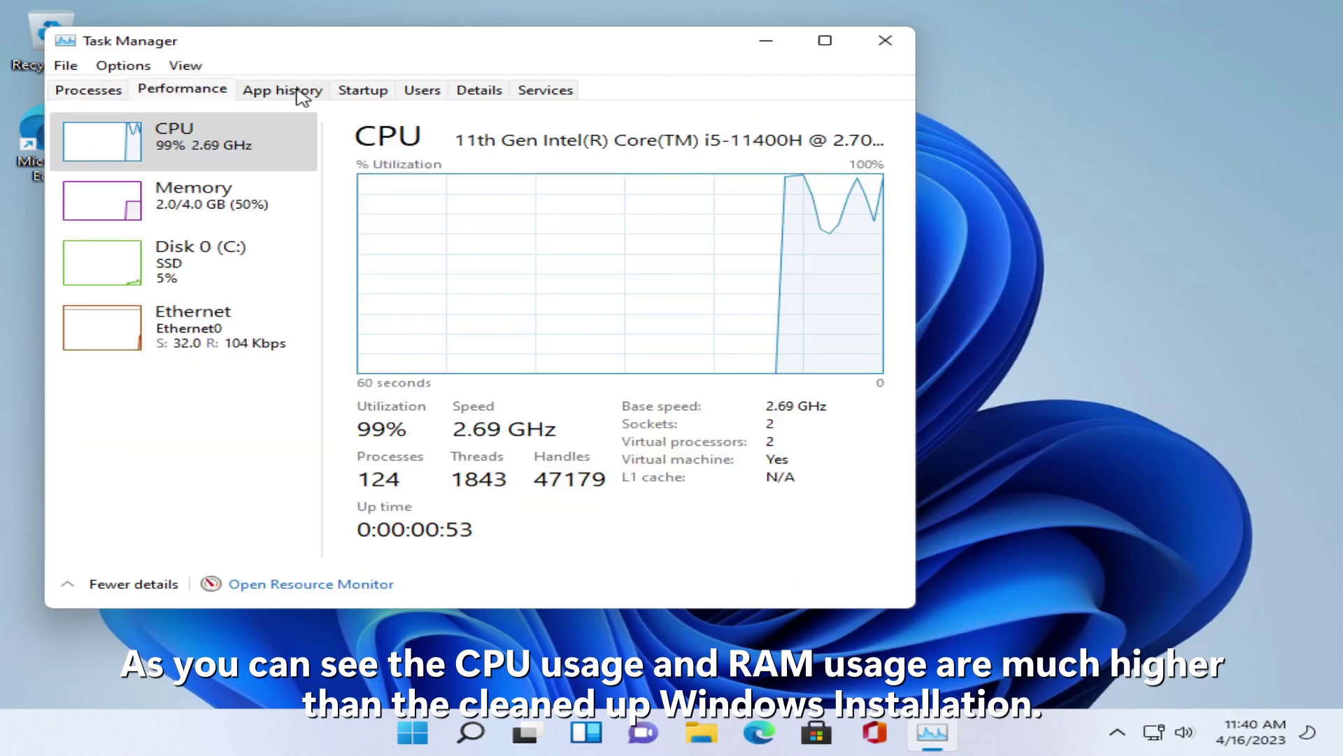
{"action": "right_click", "coordinate": [545, 282]}
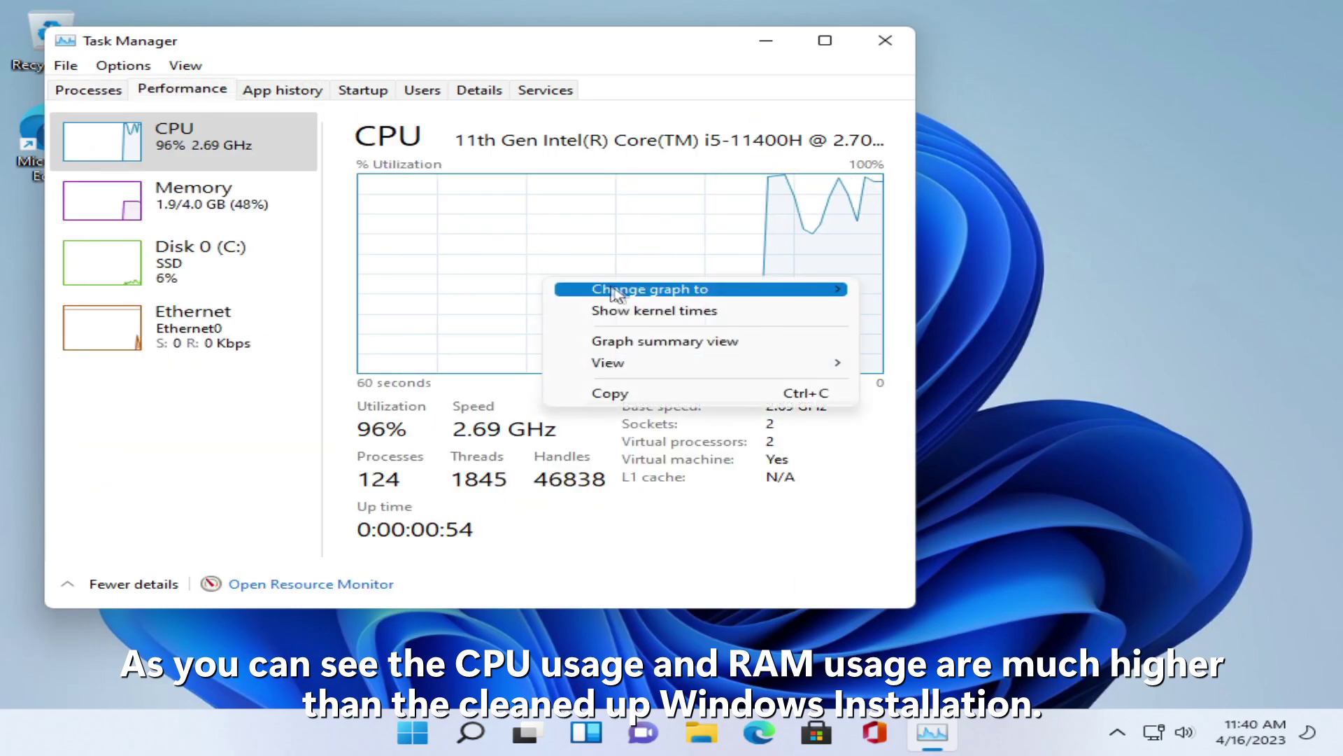
{"action": "mouse_move", "coordinate": [841, 292]}
{"action": "left_click", "coordinate": [913, 310]}
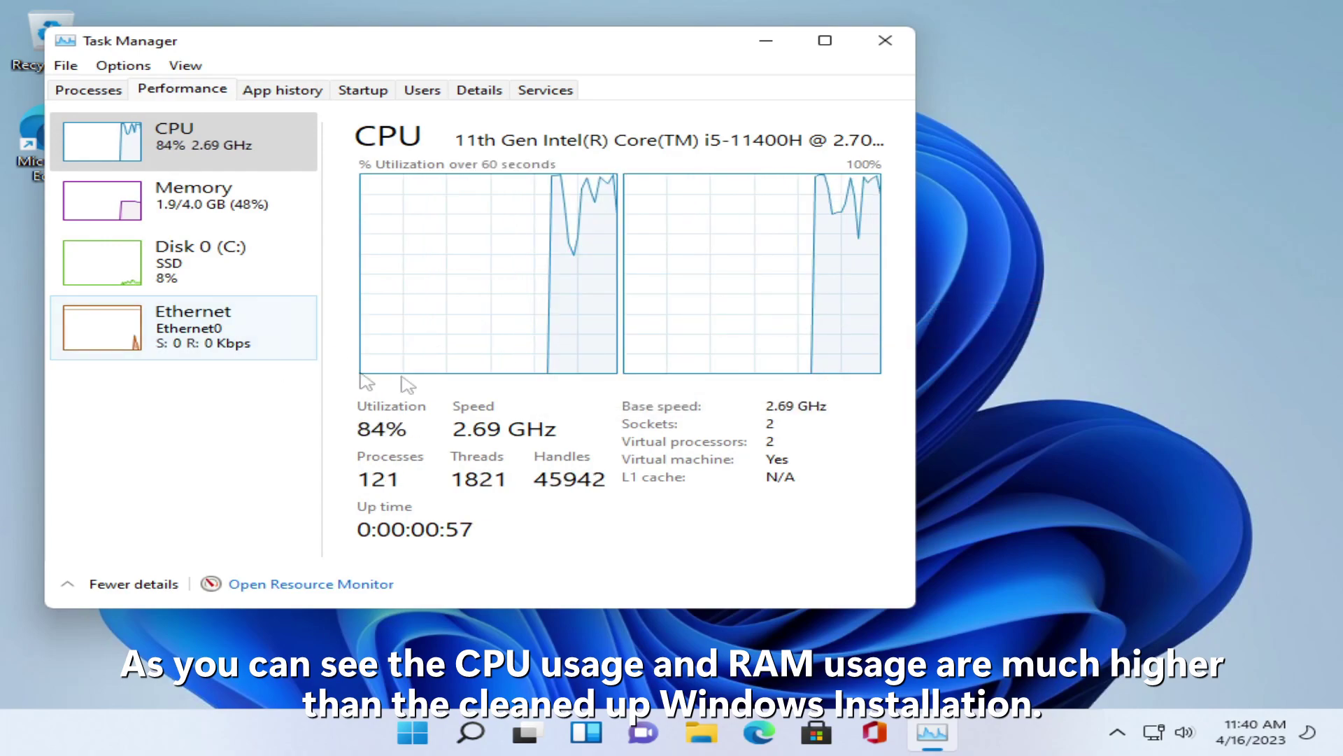
{"action": "left_click", "coordinate": [152, 205]}
{"action": "left_click", "coordinate": [210, 149]}
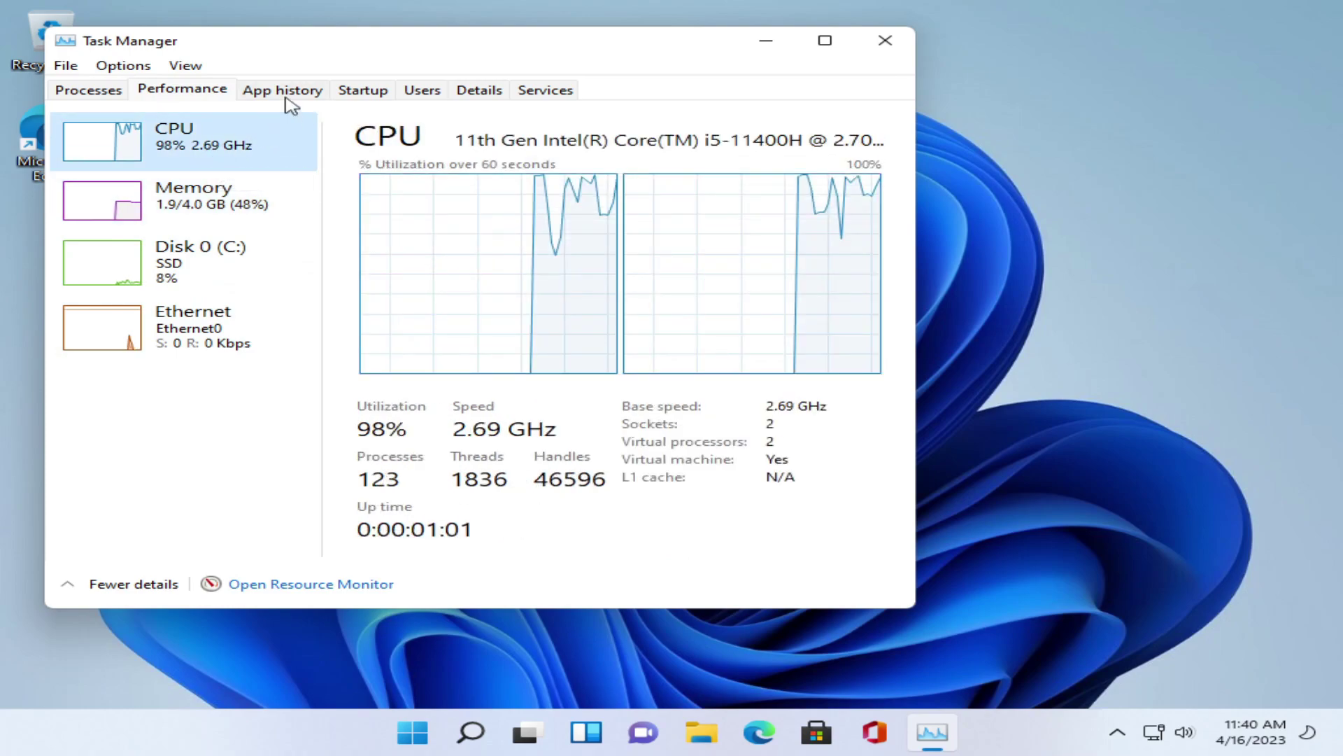
- Review the App history, Startup, Users, Details and Services lists, then close Task Manager
{"action": "left_click", "coordinate": [287, 94]}
{"action": "left_click", "coordinate": [364, 90]}
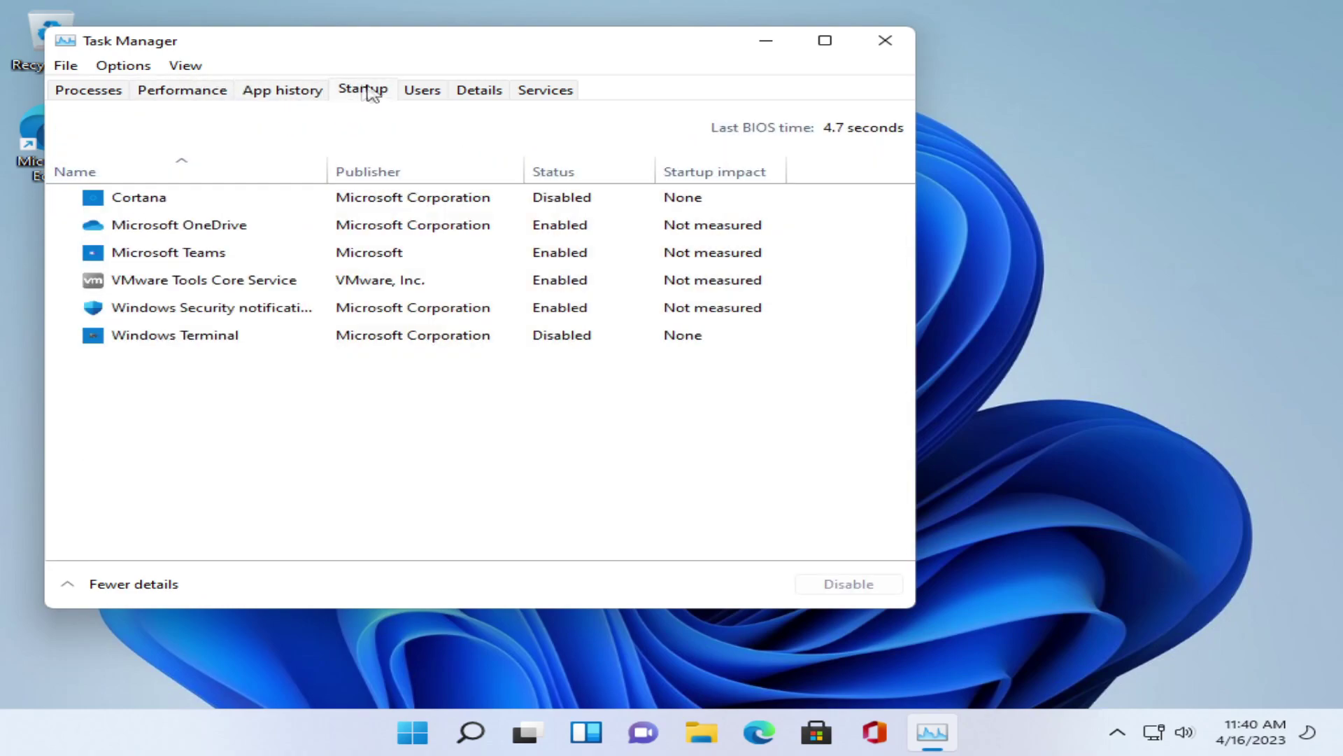
{"action": "left_click", "coordinate": [436, 97]}
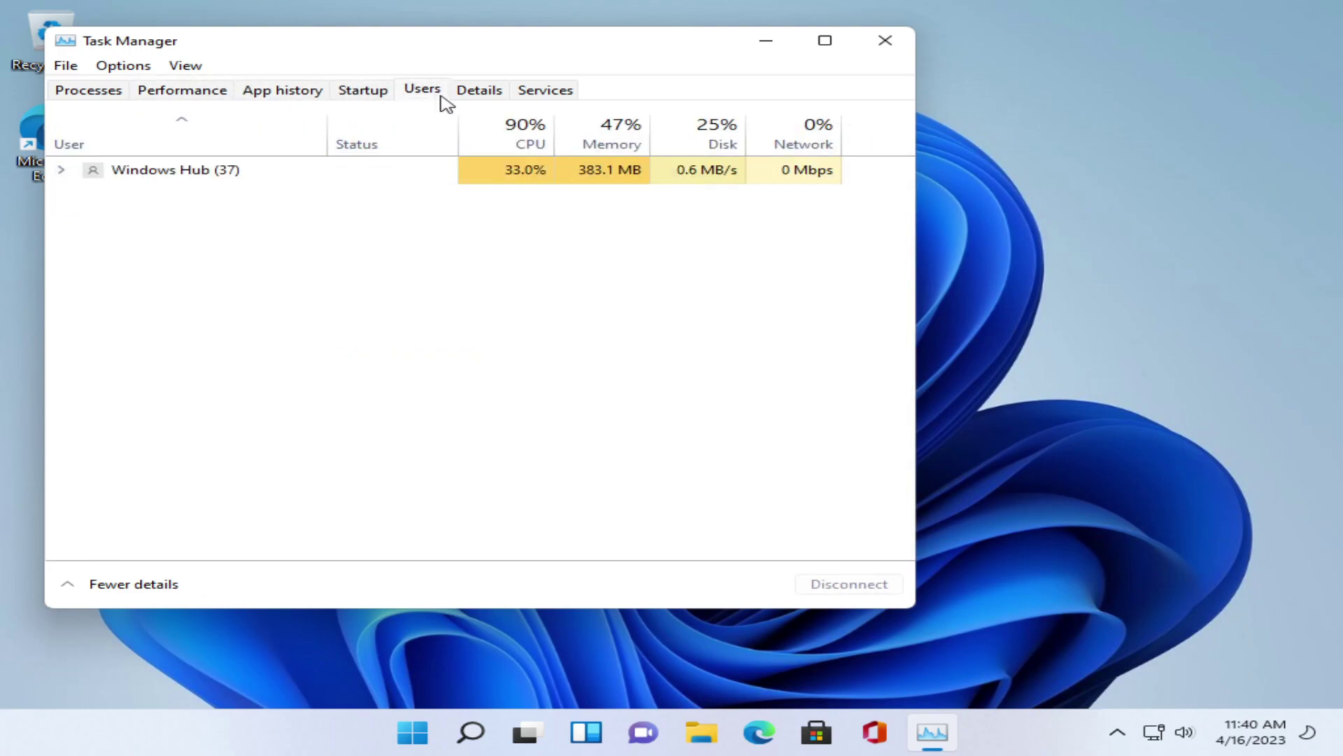
{"action": "left_click", "coordinate": [474, 97]}
{"action": "left_click", "coordinate": [521, 92]}
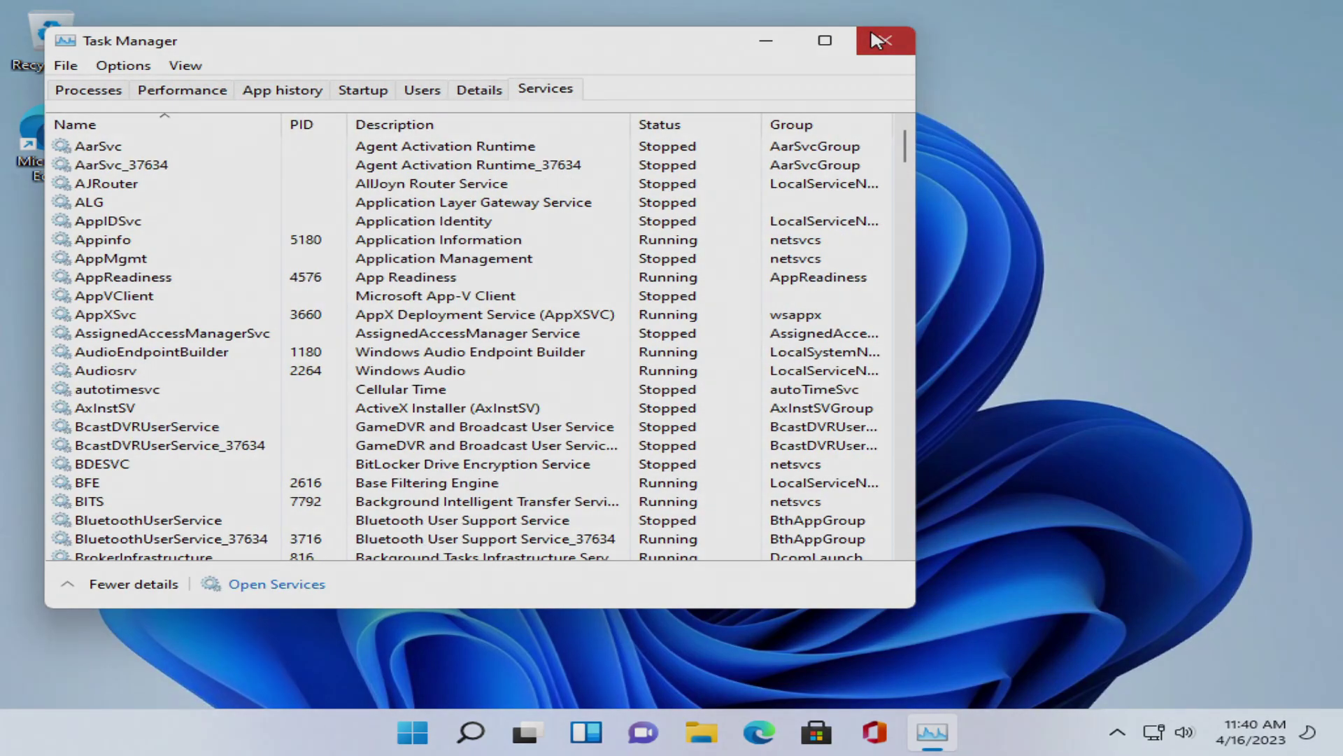
{"action": "left_click", "coordinate": [876, 35]}
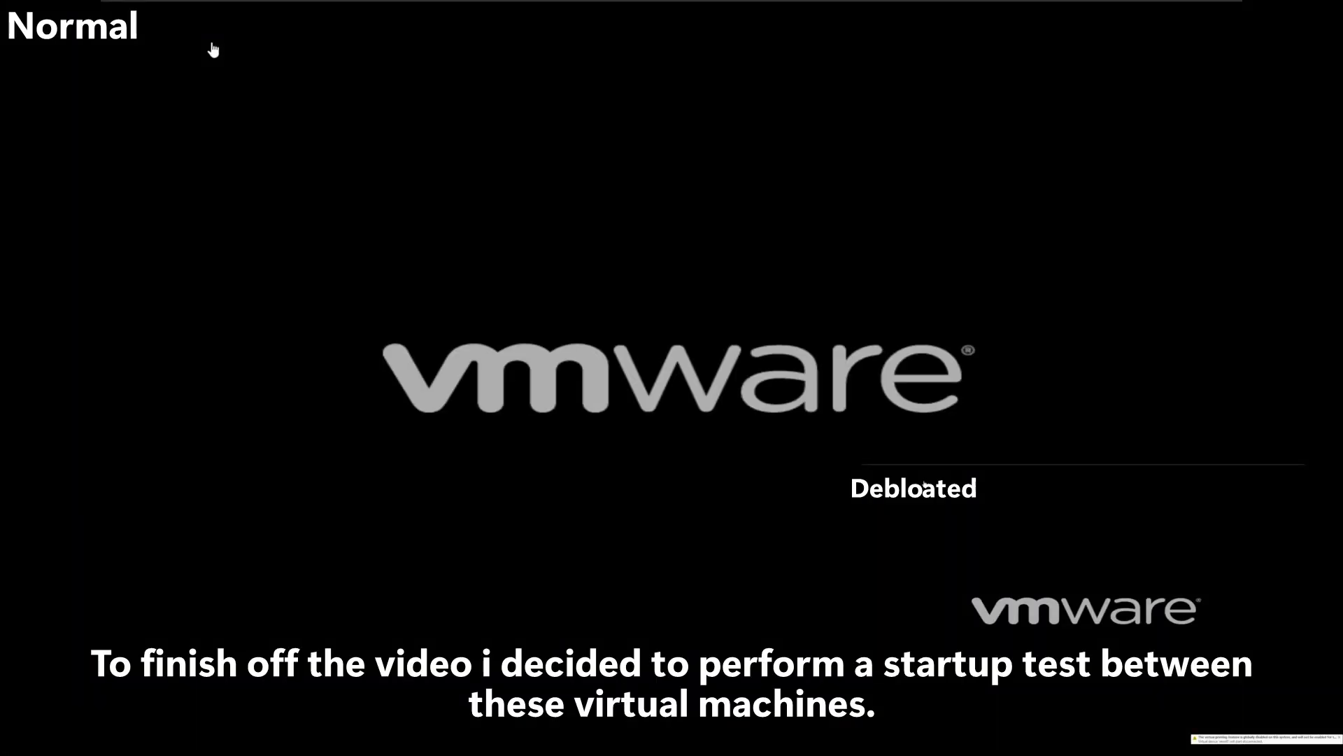